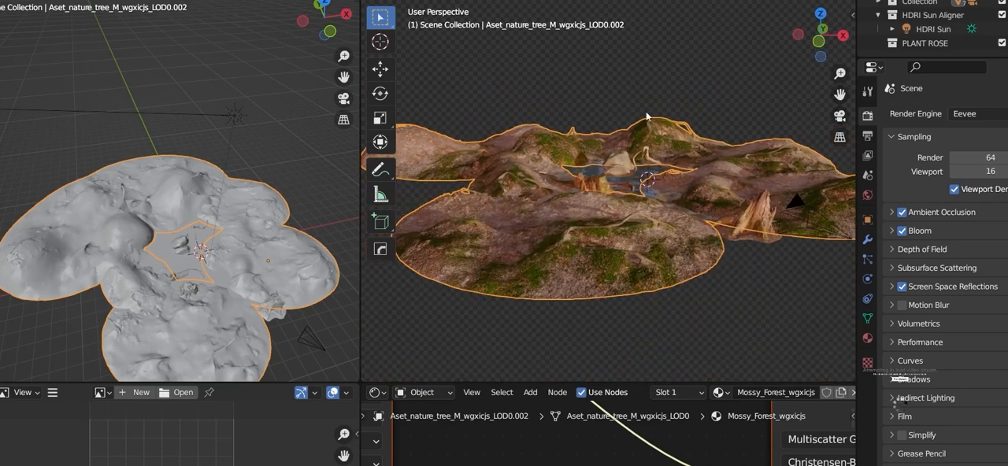
Step: Start the Shortcut VUr key display from the viewport sidebar and hide the sidebar again
key(n)
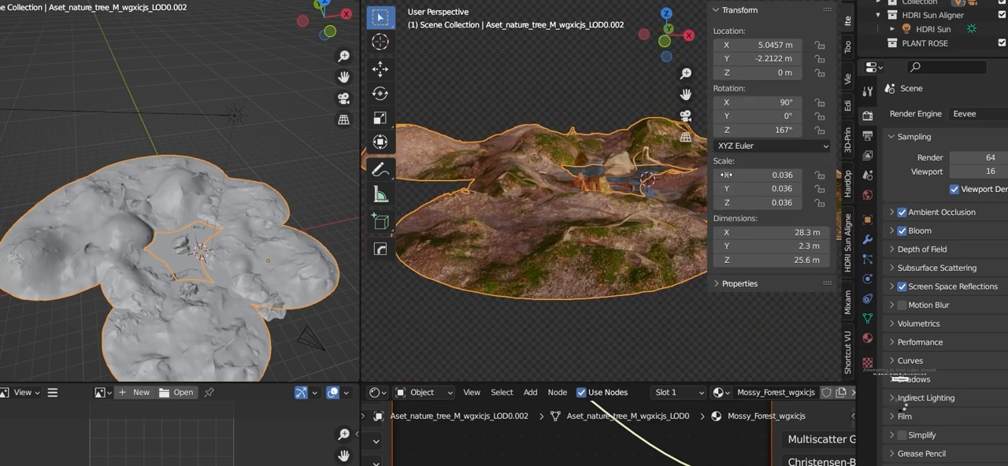
click(849, 353)
click(767, 30)
middle_drag(738, 346, 694, 322)
scroll(645, 290, down, 3)
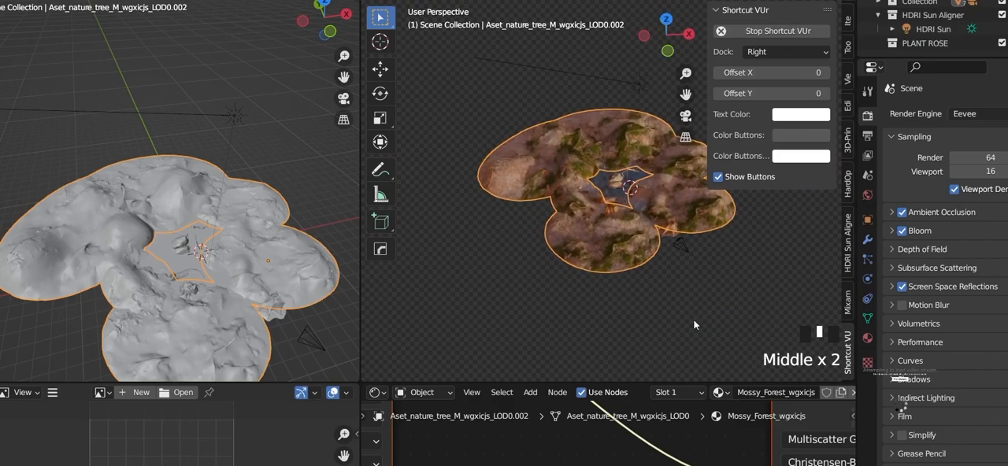
click(694, 323)
key(n)
Step: Widen the rendered 3D viewport so that it takes up most of the workspace next to the solid view
scroll(687, 271, up, 6)
middle_drag(686, 272, 617, 188)
scroll(669, 228, up, 5)
scroll(576, 200, down, 5)
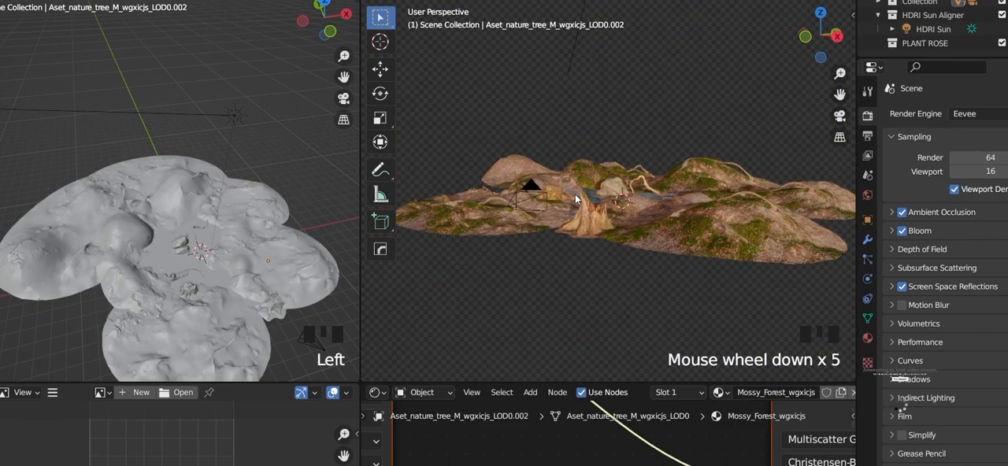
middle_drag(584, 224, 628, 252)
scroll(623, 240, up, 6)
scroll(626, 256, up, 5)
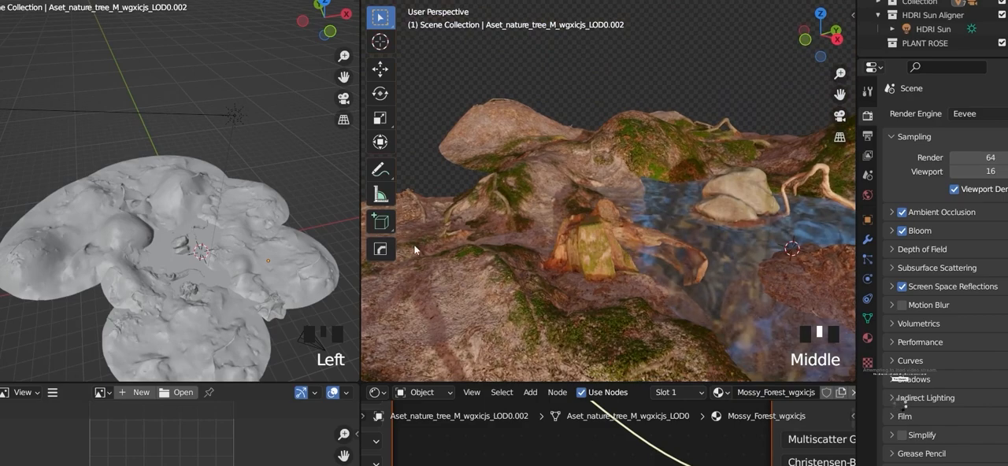
drag(359, 247, 49, 246)
Step: Examine the stump, driftwood and rock around the pond one by one, and the overall layout of the terrain
scroll(484, 278, down, 2)
shift+middle_drag(484, 278, 305, 218)
scroll(376, 303, up, 5)
middle_drag(270, 246, 226, 236)
click(226, 237)
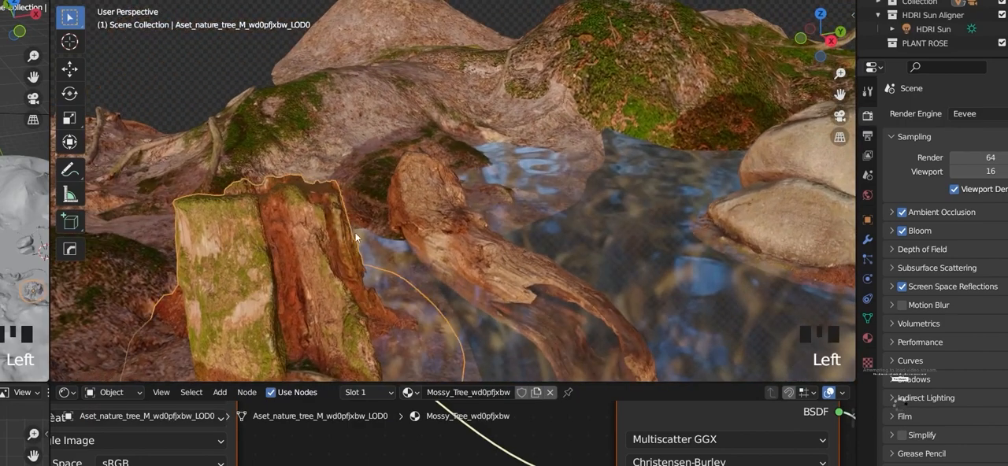
scroll(466, 212, down, 6)
shift+middle_drag(466, 213, 383, 214)
click(378, 204)
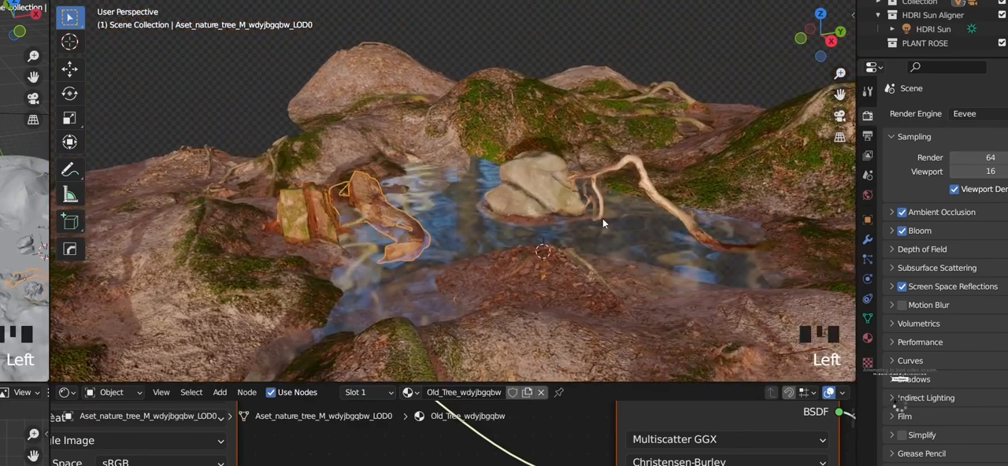
middle_drag(602, 218, 522, 195)
click(522, 195)
scroll(602, 158, down, 2)
scroll(602, 157, down, 3)
shift+middle_drag(602, 157, 536, 192)
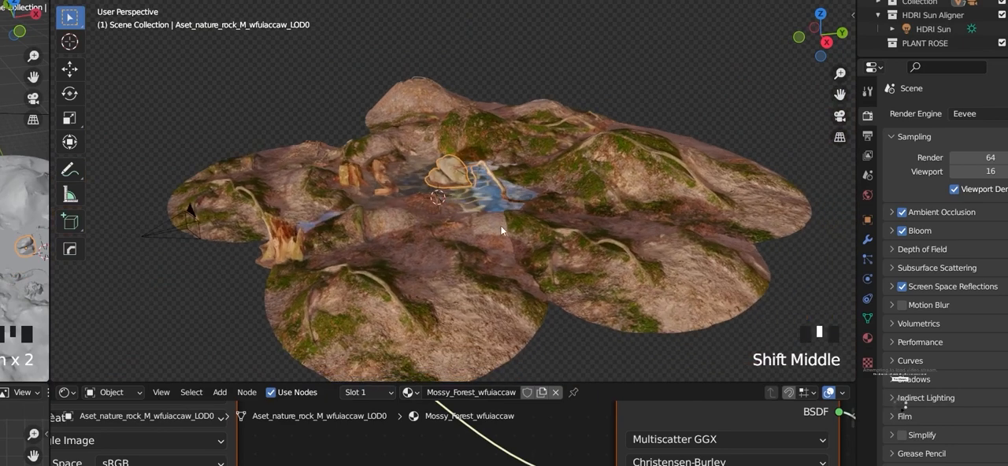
middle_drag(501, 226, 636, 241)
middle_drag(617, 192, 446, 279)
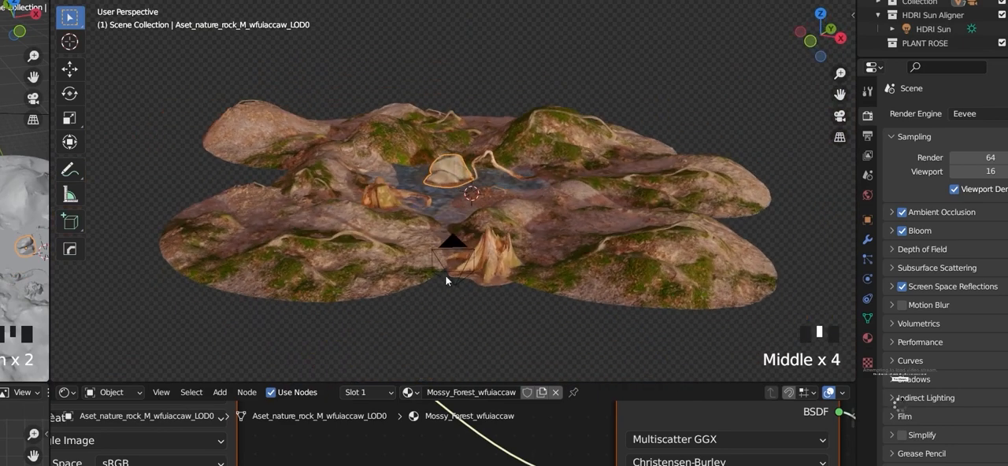
Step: Delete the existing camera in front of the terrain
click(453, 249)
middle_drag(453, 249, 333, 266)
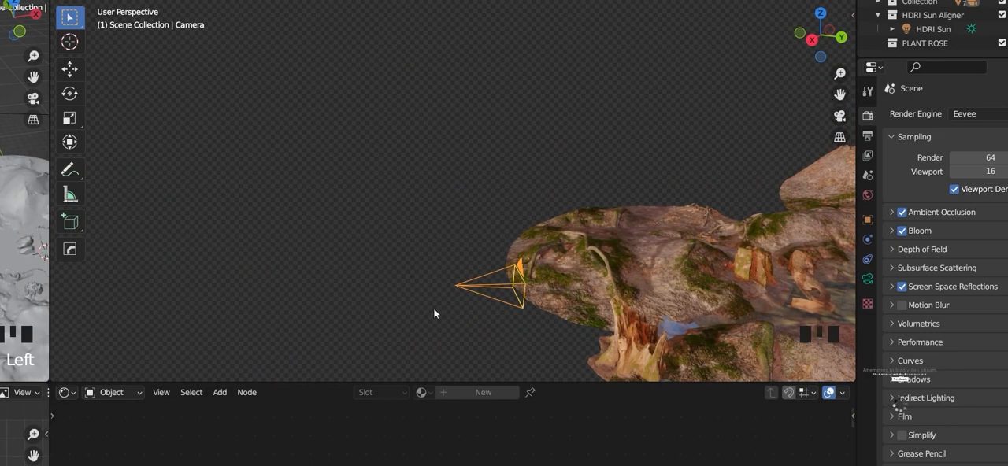
key(x)
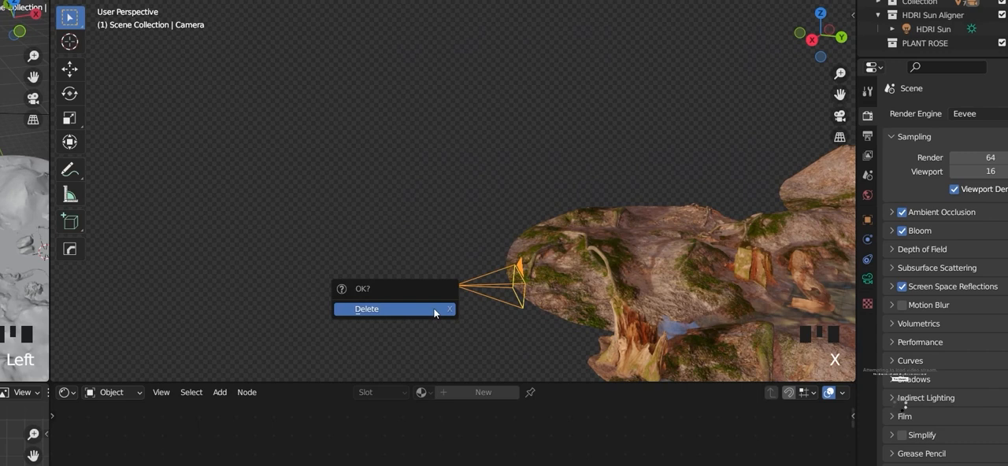
click(434, 309)
middle_drag(450, 316, 536, 313)
scroll(459, 297, down, 5)
mouse_move(459, 297)
middle_down()
mouse_move(575, 283)
mouse_move(465, 289)
middle_up()
scroll(576, 284, up, 3)
middle_drag(481, 260, 494, 226)
key(shift+a)
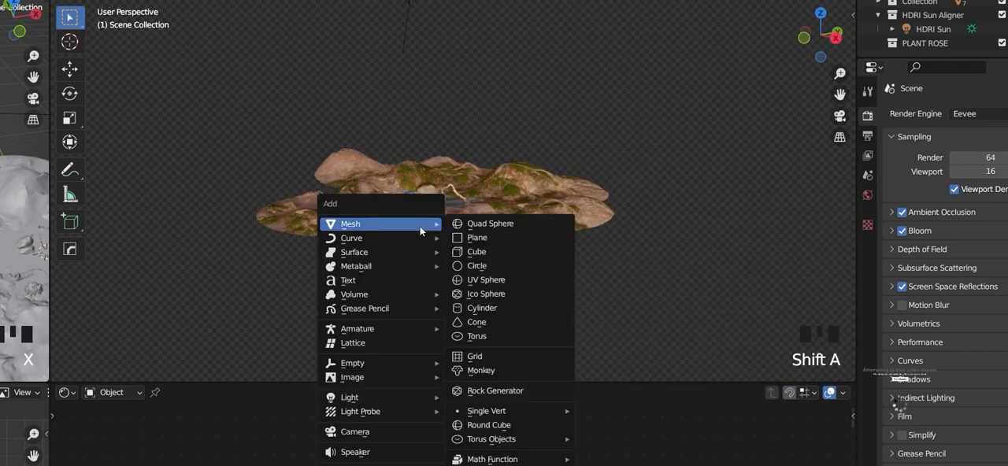
click(362, 453)
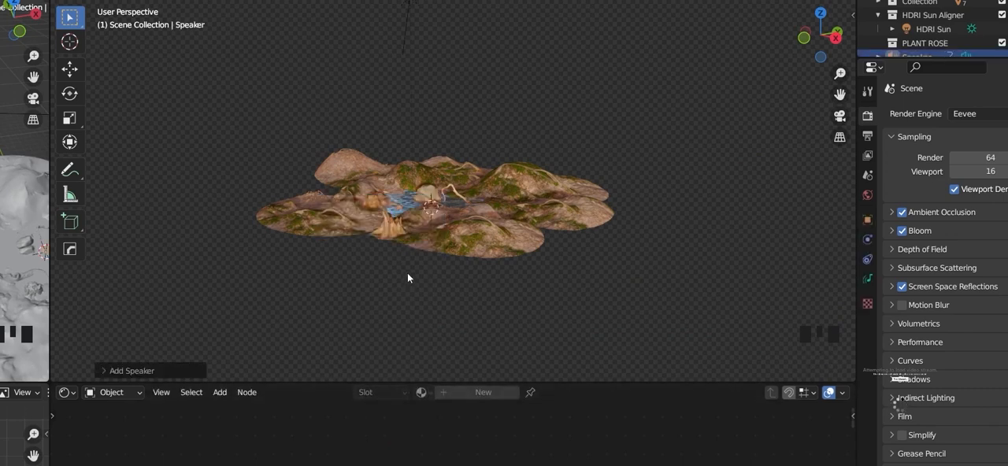
key(ctrl+z)
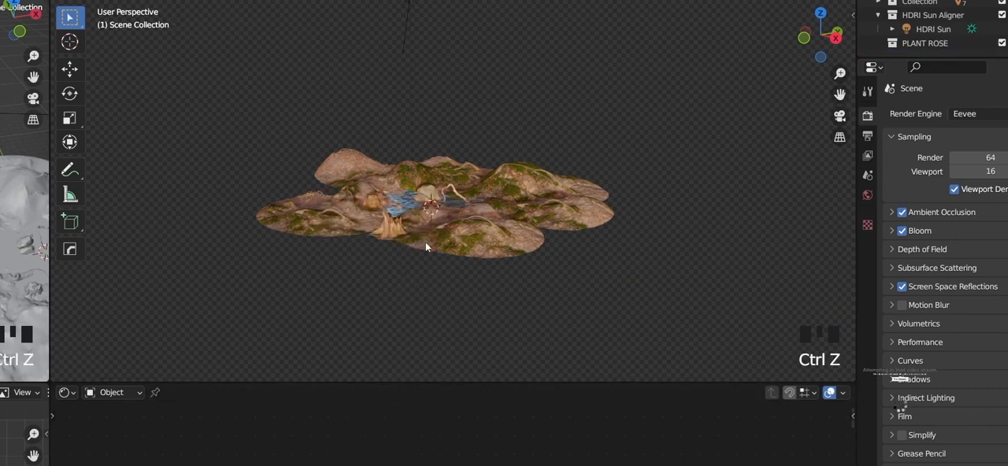
Step: Add a new camera and align it to a low view across the stream towards the rock in the pond
key(shift+a)
click(413, 224)
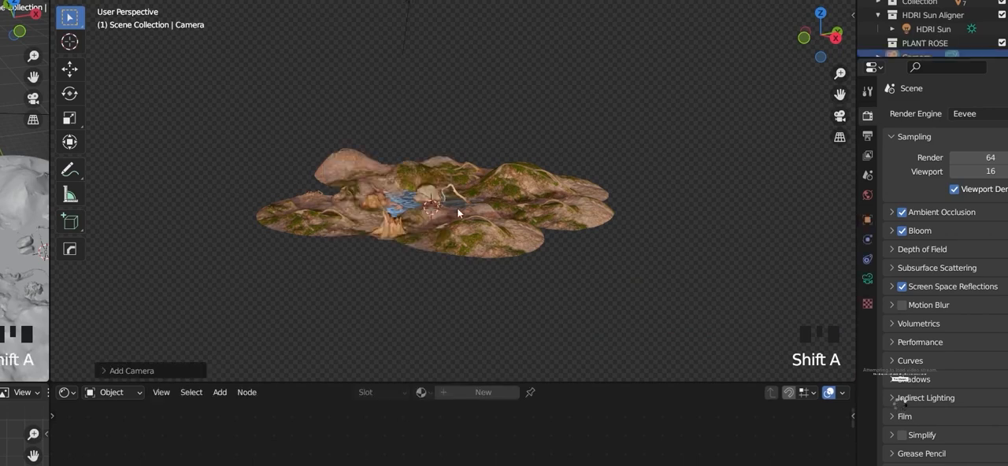
middle_drag(457, 223, 512, 193)
scroll(402, 254, up, 6)
scroll(405, 254, down, 4)
scroll(400, 250, down, 3)
scroll(510, 202, up, 4)
scroll(406, 210, up, 4)
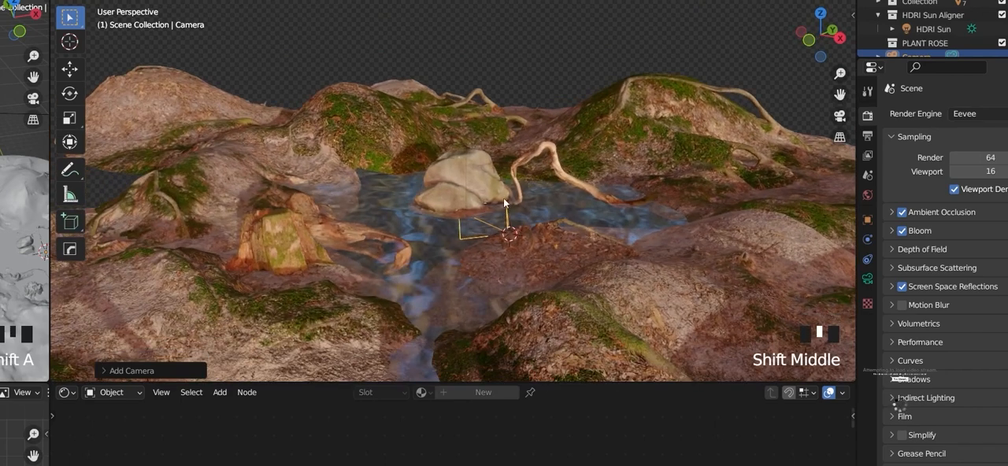
mouse_move(412, 199)
shift+middle_down()
mouse_move(406, 205)
mouse_move(411, 190)
shift+middle_up()
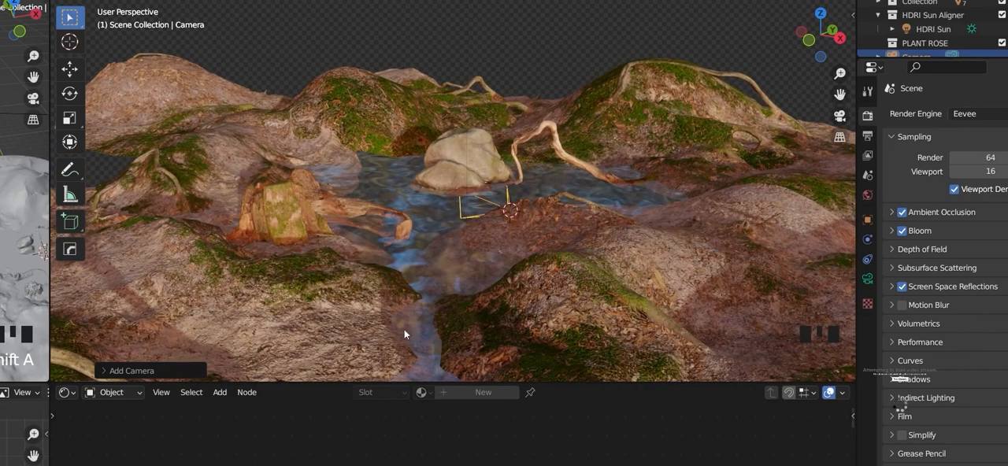
middle_drag(517, 238, 517, 231)
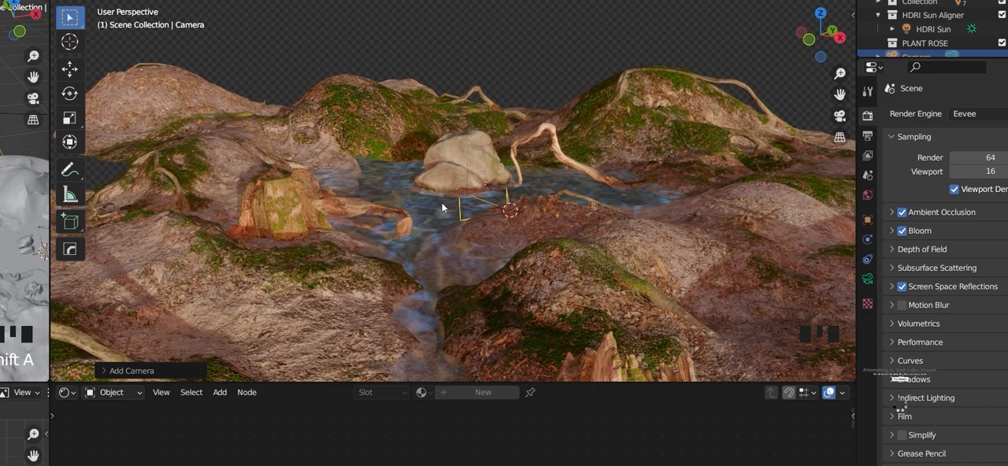
key(ctrl+alt+KP_0)
scroll(438, 207, down, 6)
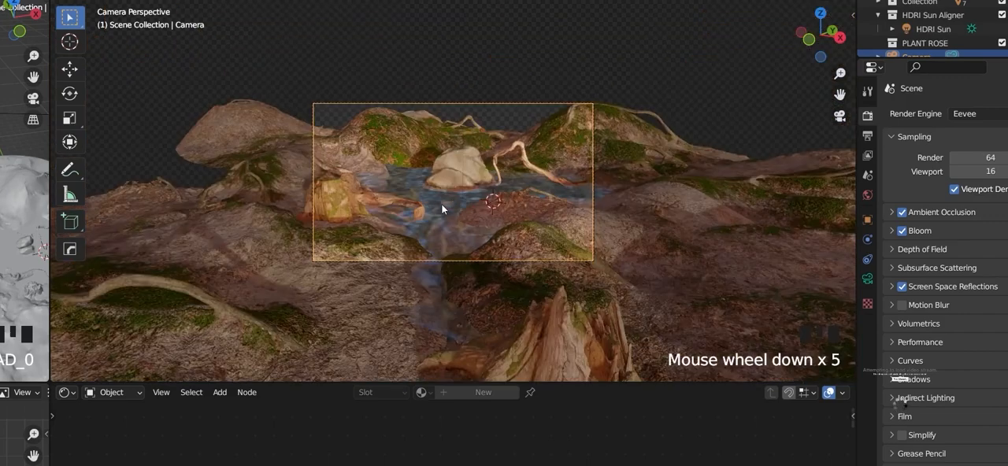
Step: Reposition the camera with walk navigation, framing the pond and its rock with the large pointed stump in the foreground
middle_drag(513, 216, 388, 218)
scroll(504, 262, down, 4)
middle_drag(503, 262, 459, 200)
key(KP_0)
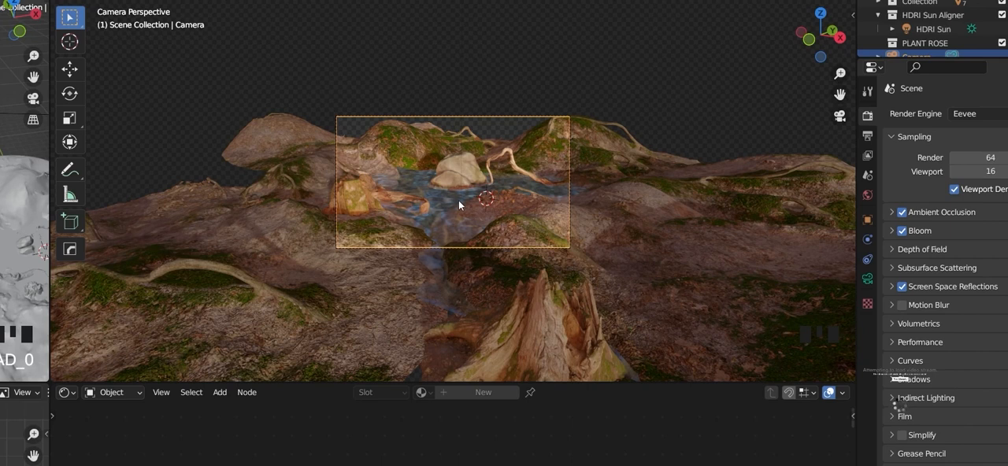
key(shift+grave)
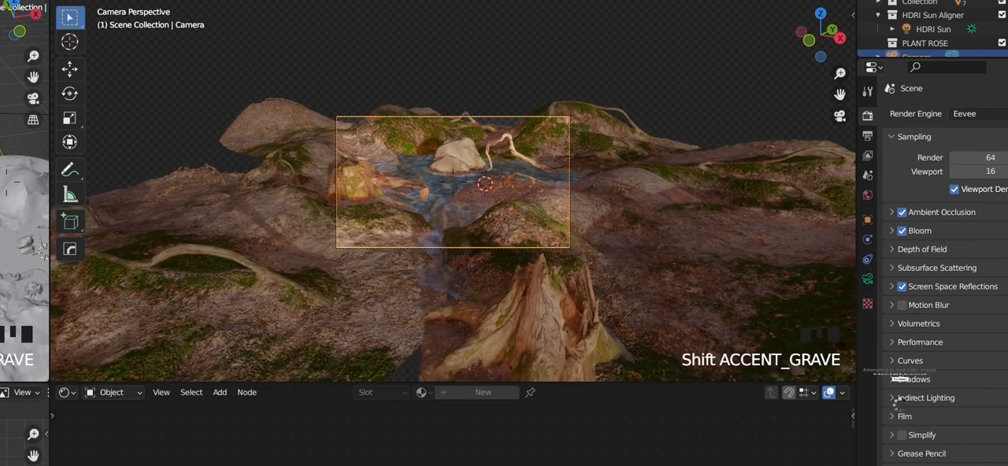
key(w)
key(w)
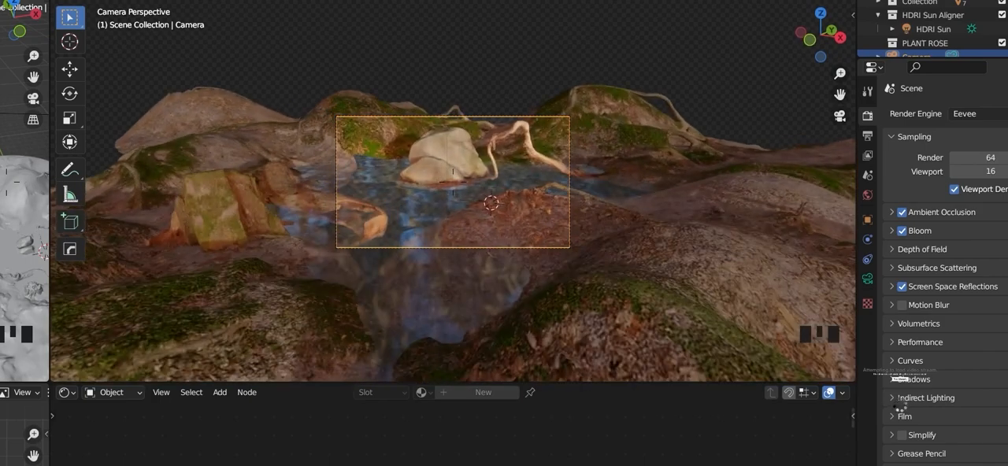
key(s)
key(s)
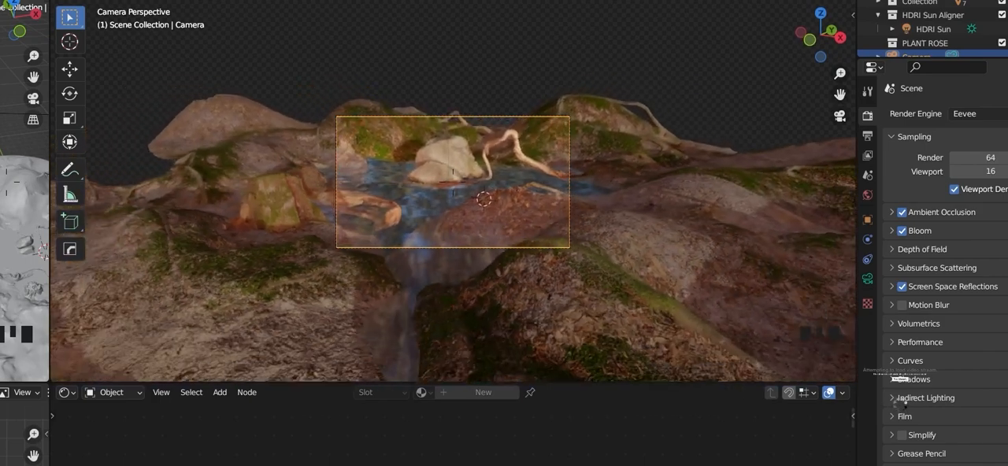
key(s)
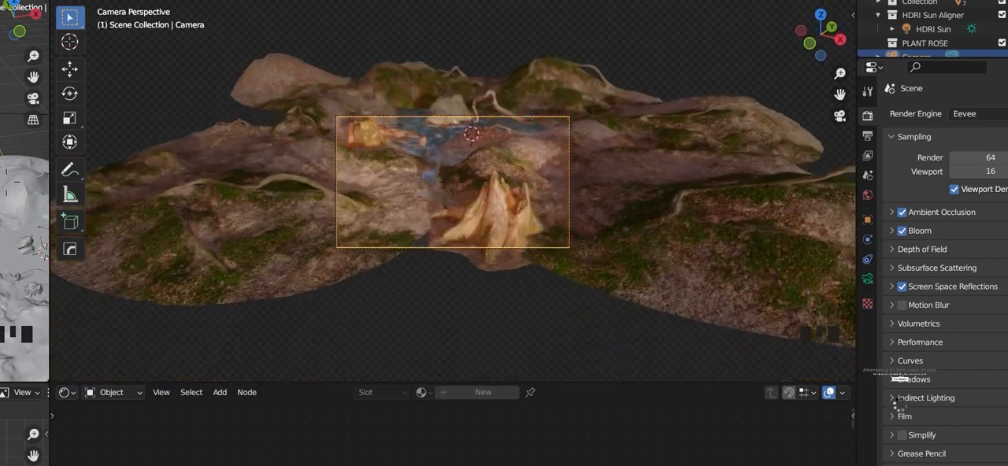
key(q)
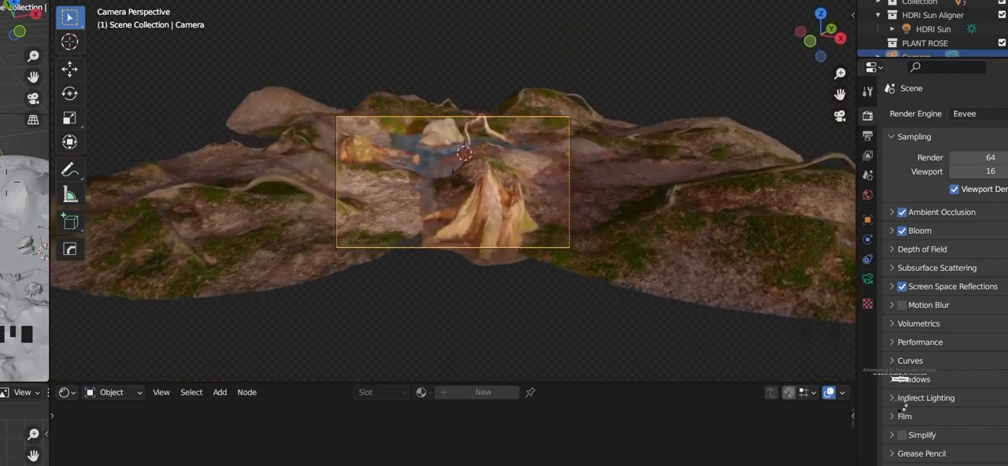
key(q)
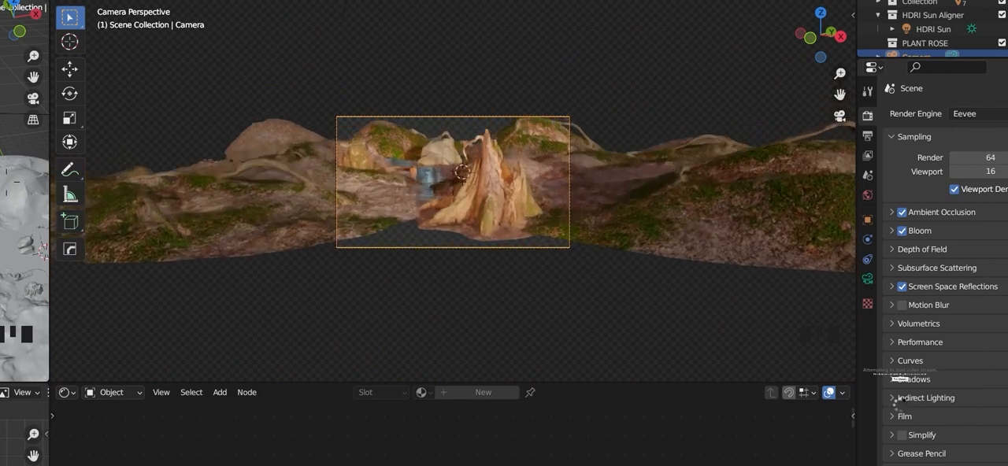
key(e)
key(q)
key(s)
key(w)
key(s)
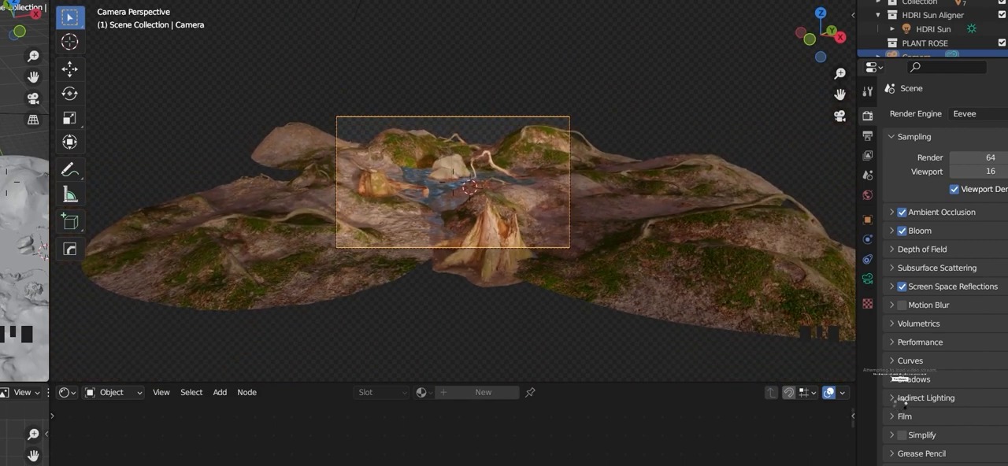
key(e)
key(q)
key(w)
key(w)
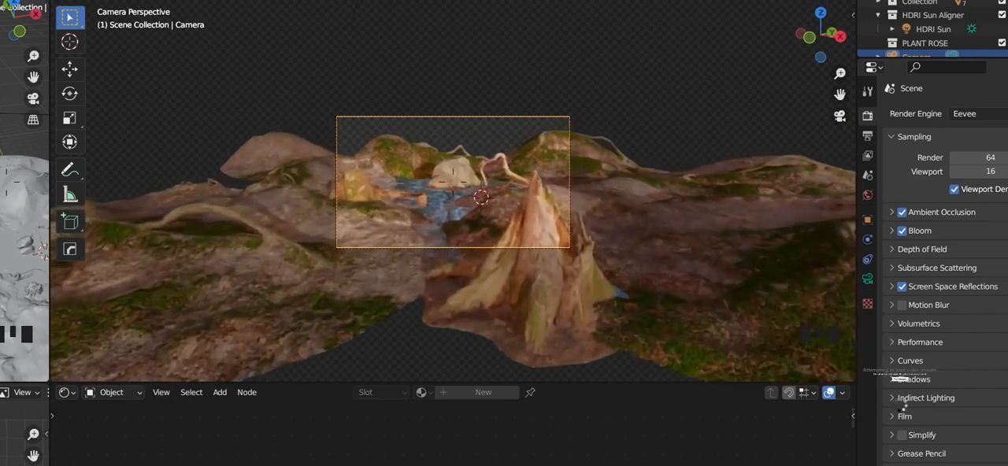
key(s)
key(a)
key(d)
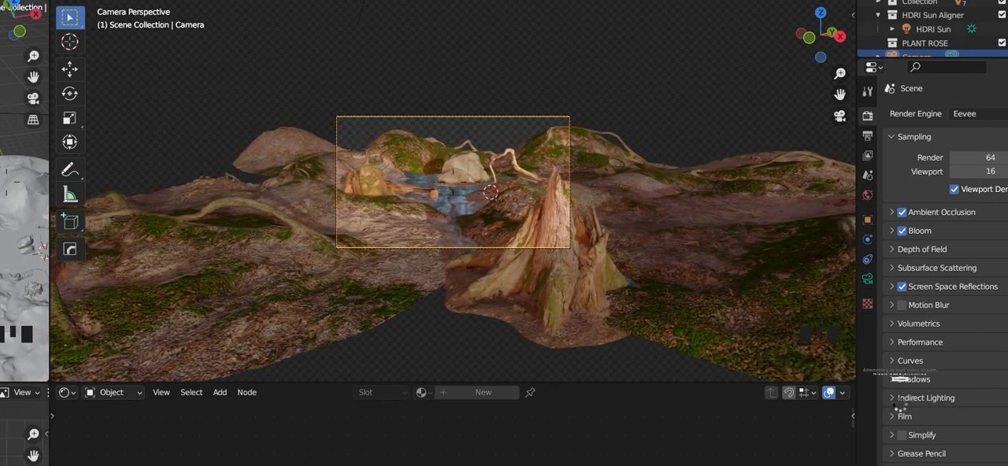
key(z)
click(608, 244)
Step: Delete the existing water plane from the pond and enlarge the shader editor area
scroll(538, 240, up, 5)
scroll(512, 220, down, 2)
scroll(475, 230, down, 10)
scroll(522, 200, up, 3)
shift+middle_drag(522, 199, 470, 200)
scroll(319, 194, up, 5)
click(447, 178)
scroll(445, 174, down, 5)
middle_drag(445, 174, 472, 250)
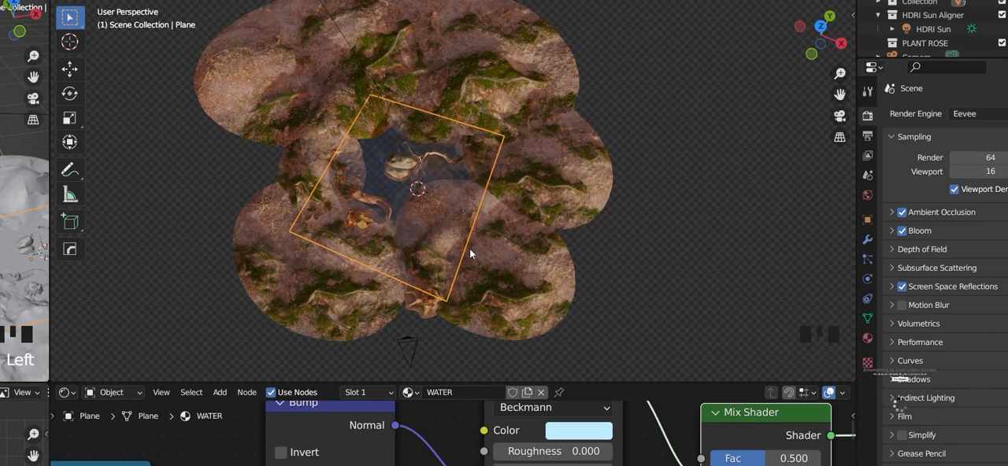
middle_drag(470, 253, 435, 160)
scroll(436, 160, down, 3)
key(x)
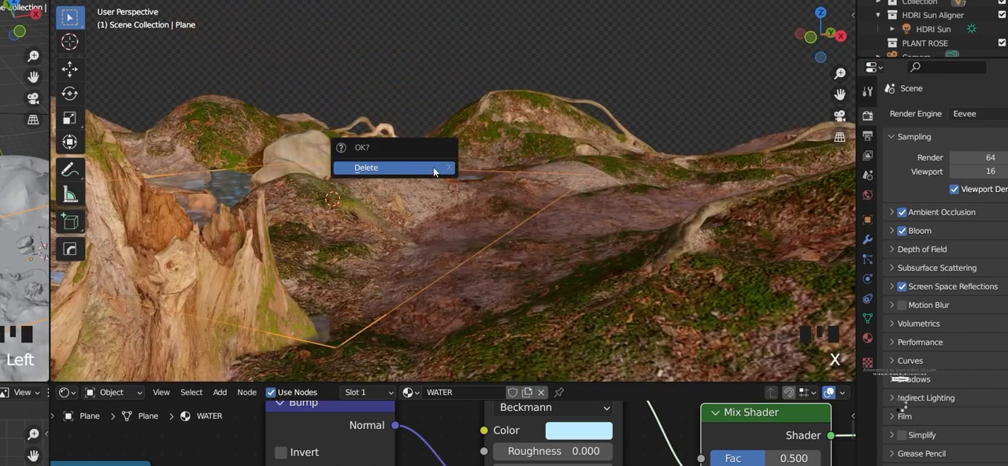
click(434, 168)
drag(421, 383, 425, 347)
Step: Examine the open pond area between the banks, around the rock, the driftwood and the root
shift+middle_drag(414, 254, 479, 213)
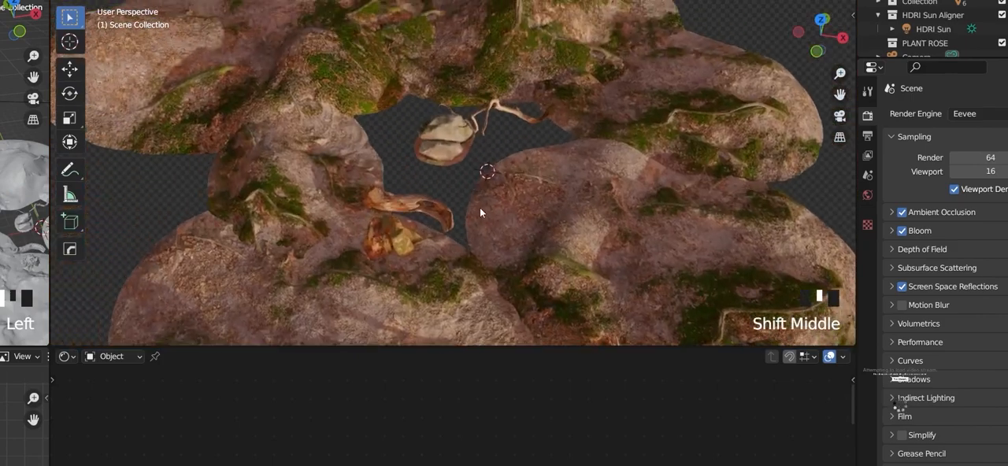
scroll(456, 207, up, 10)
middle_drag(470, 170, 421, 140)
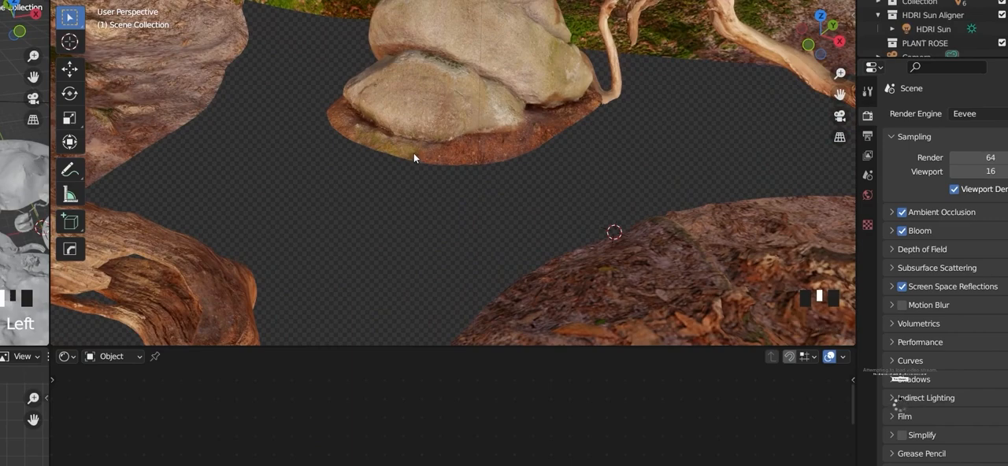
scroll(369, 169, down, 6)
middle_drag(369, 168, 357, 194)
scroll(356, 194, up, 10)
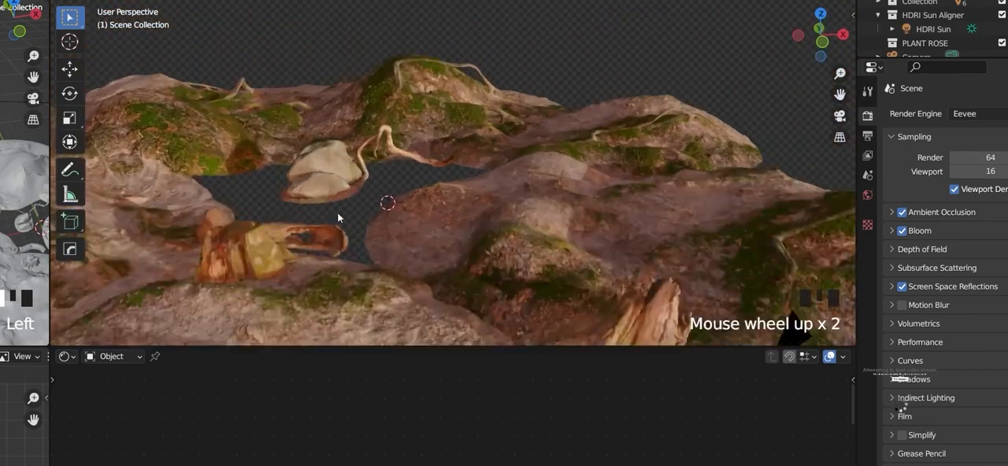
shift+middle_drag(207, 228, 491, 271)
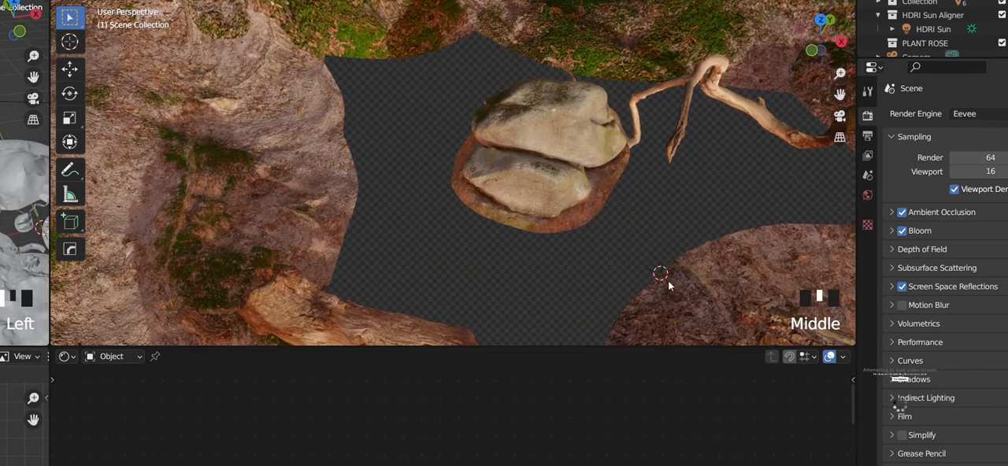
scroll(668, 285, up, 4)
shift+middle_drag(614, 290, 517, 225)
scroll(491, 283, up, 7)
shift+middle_drag(490, 283, 409, 154)
scroll(411, 148, down, 7)
middle_drag(481, 167, 372, 149)
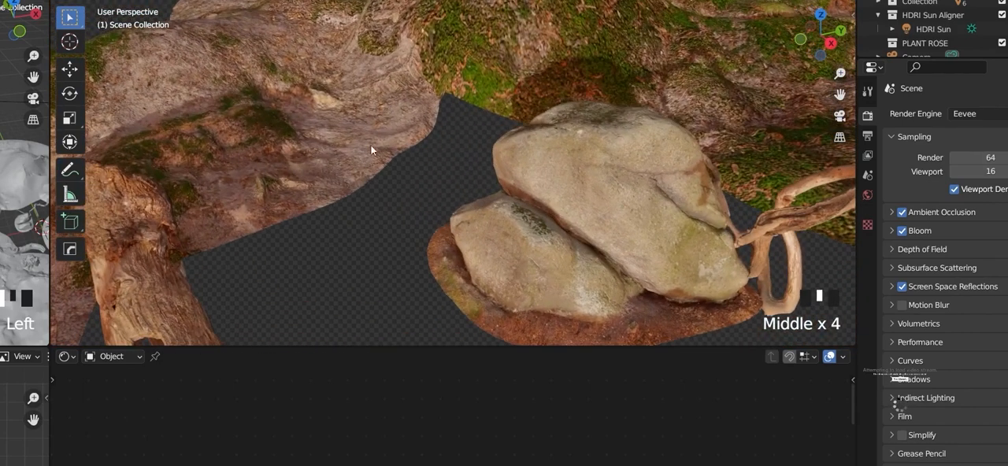
Step: Add a mesh plane at the pond and scale it up to span the whole opening between the banks
shift+right_click(346, 190)
scroll(387, 206, down, 5)
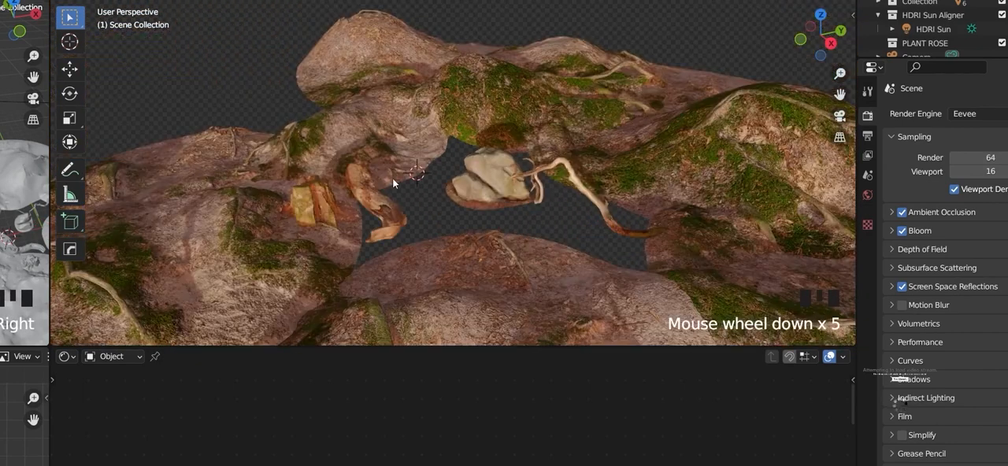
key(shift+a)
mouse_move(384, 6)
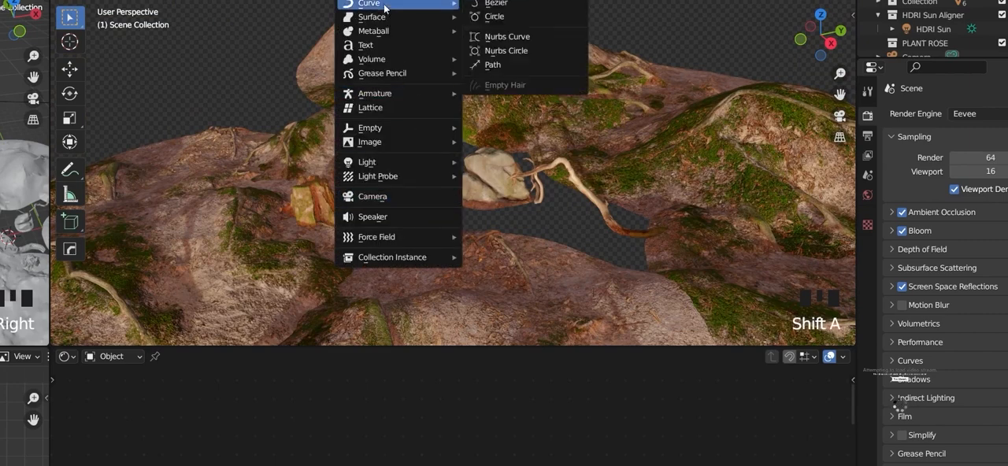
click(494, 11)
scroll(451, 179, down, 4)
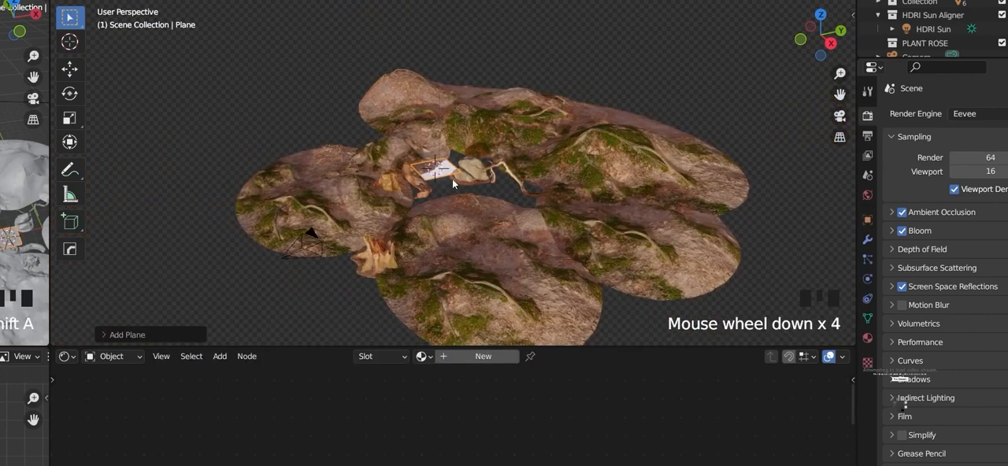
middle_drag(452, 179, 489, 267)
key(s)
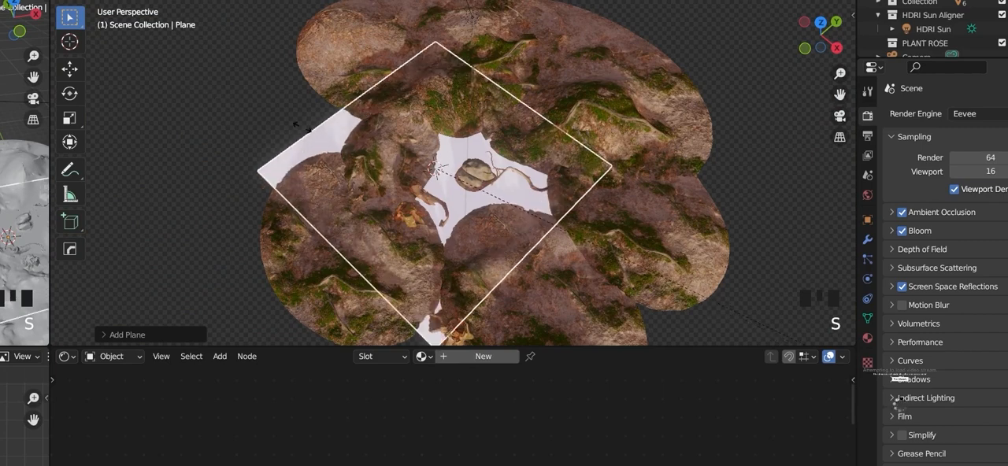
click(302, 129)
Step: Outline the pond opening with a freehand annotation in top view and check the annotation colour
key(KP_7)
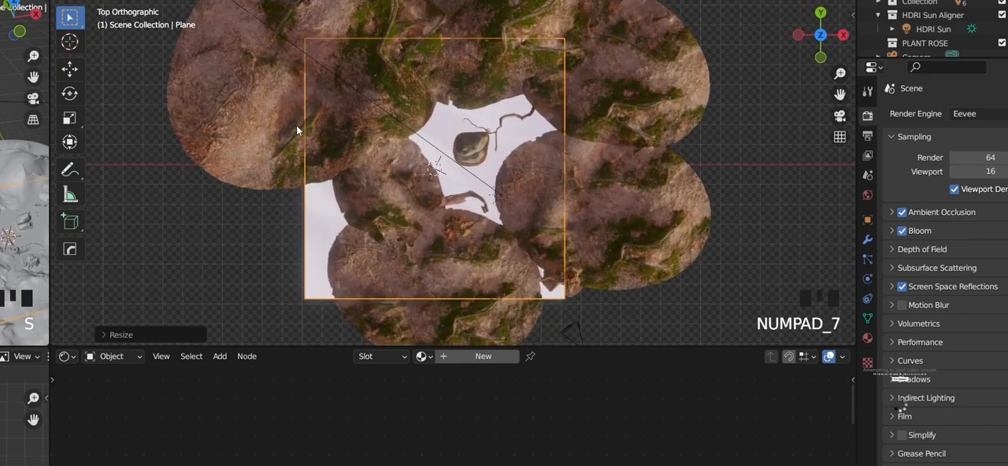
scroll(294, 130, down, 2)
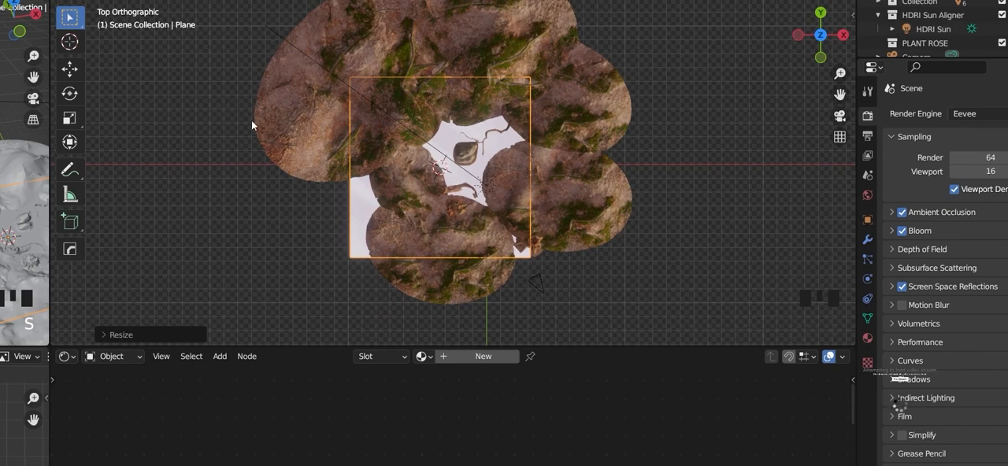
click(69, 168)
mouse_move(505, 93)
mouse_down()
mouse_move(532, 134)
mouse_move(495, 206)
mouse_move(433, 193)
mouse_move(448, 84)
mouse_move(502, 82)
mouse_move(506, 100)
mouse_up()
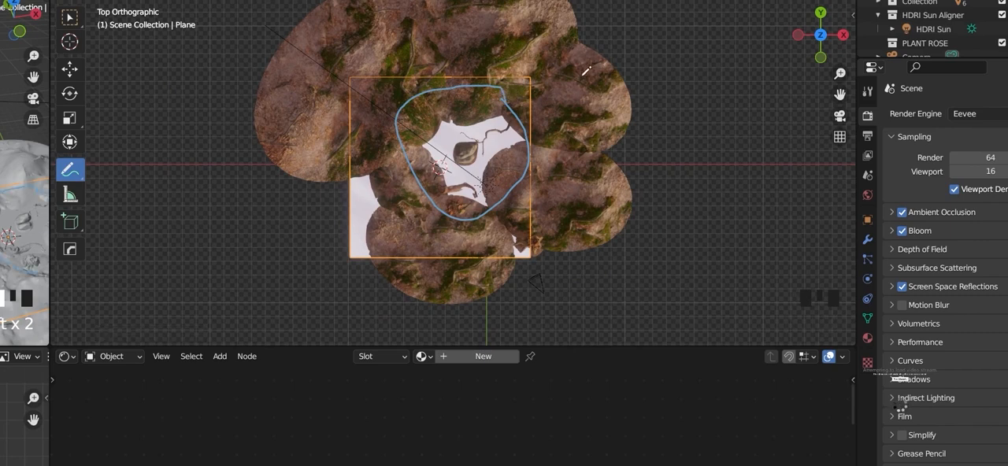
click(73, 19)
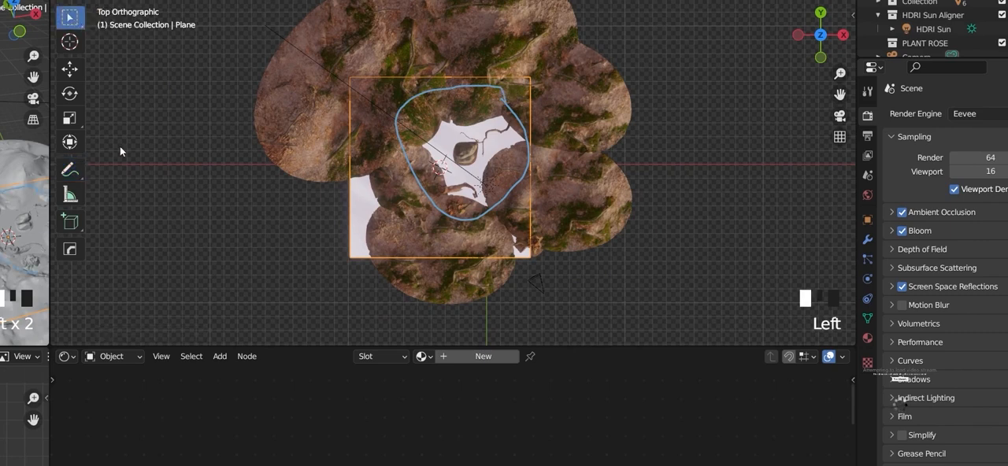
click(69, 170)
click(167, 0)
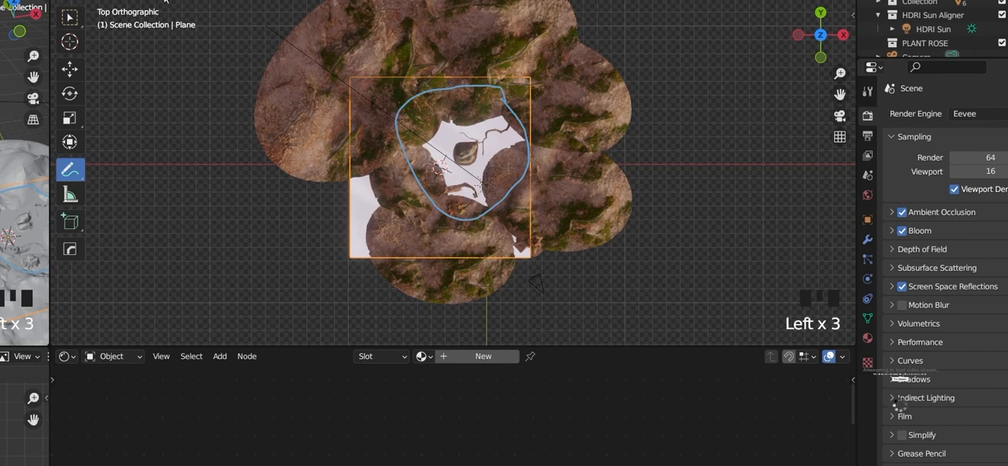
click(167, 0)
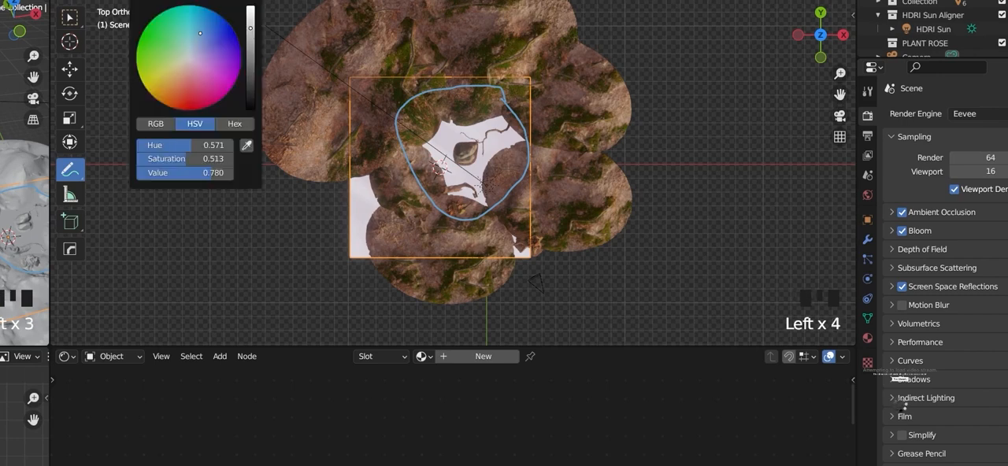
click(218, 6)
click(288, 52)
scroll(469, 173, up, 4)
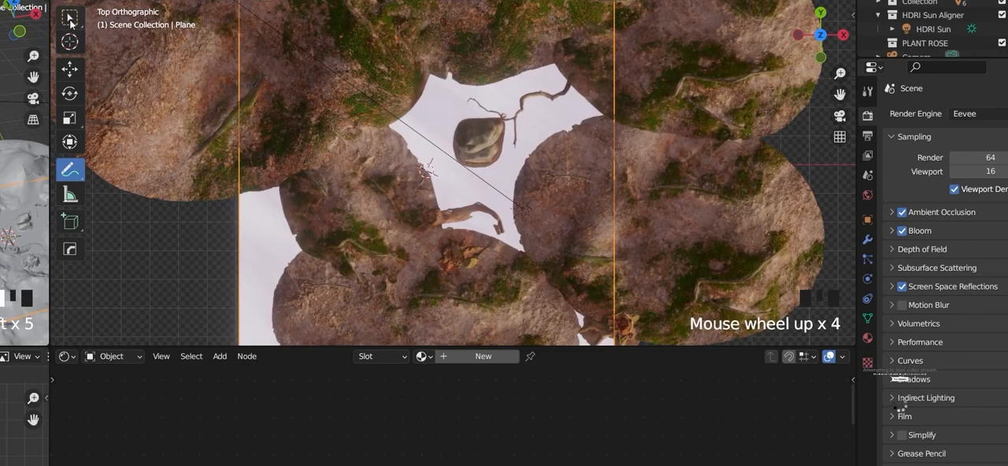
scroll(313, 102, down, 4)
shift+middle_drag(402, 136, 358, 167)
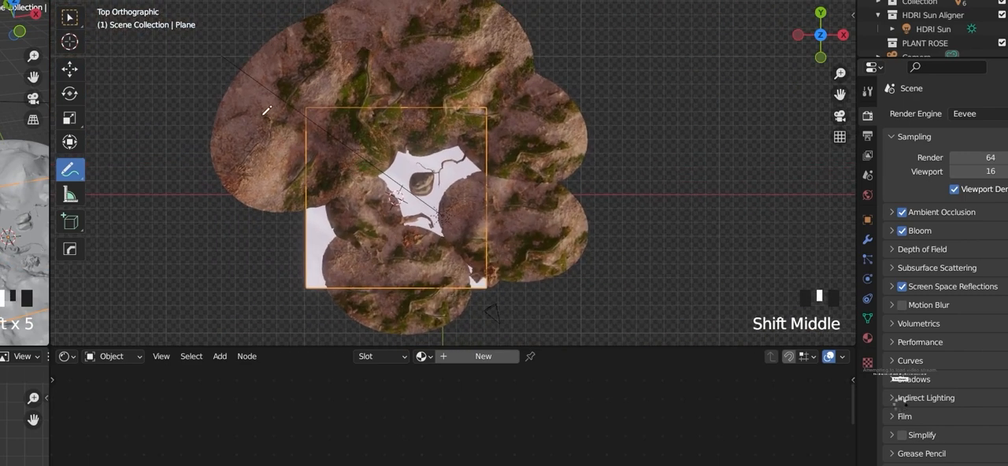
Step: Edit the plane with X-ray enabled and move its two left corner vertices inwards, hiding them beneath the surrounding banks
key(Tab)
click(301, 47)
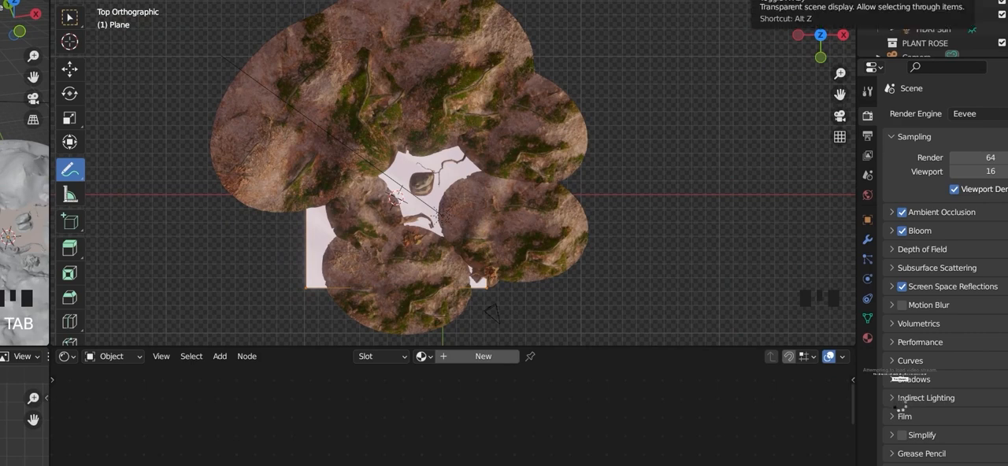
click(768, 1)
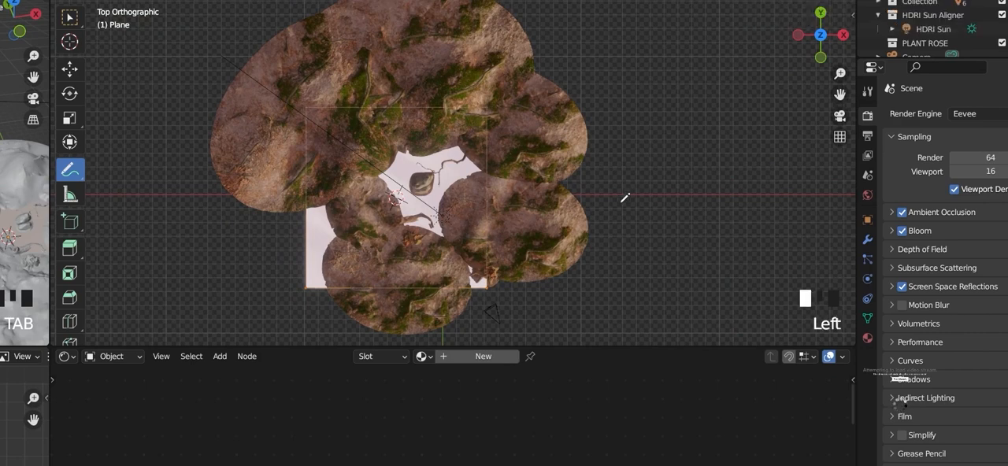
scroll(624, 197, up, 2)
click(72, 24)
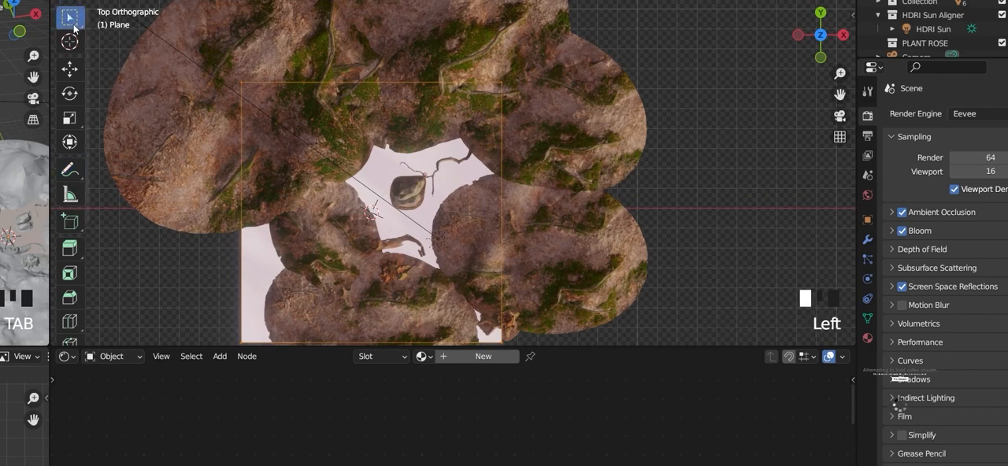
click(311, 129)
key(g)
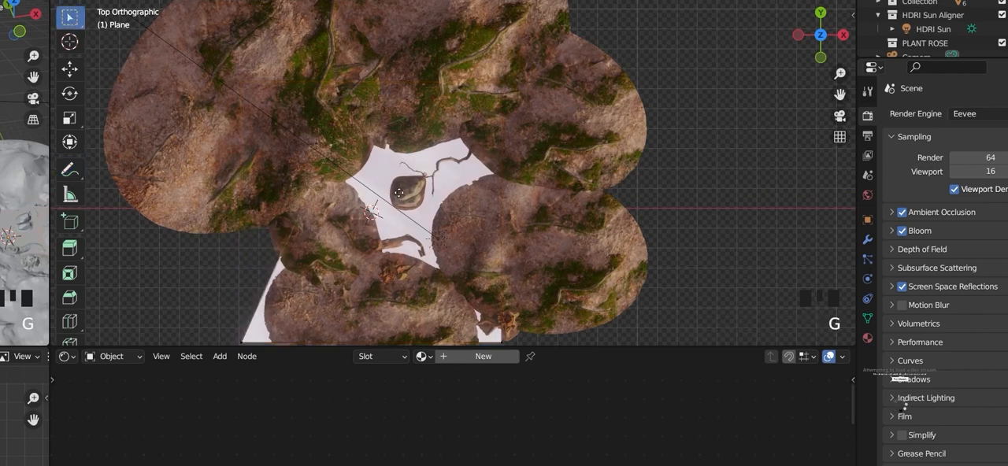
shift+middle_drag(311, 307, 300, 236)
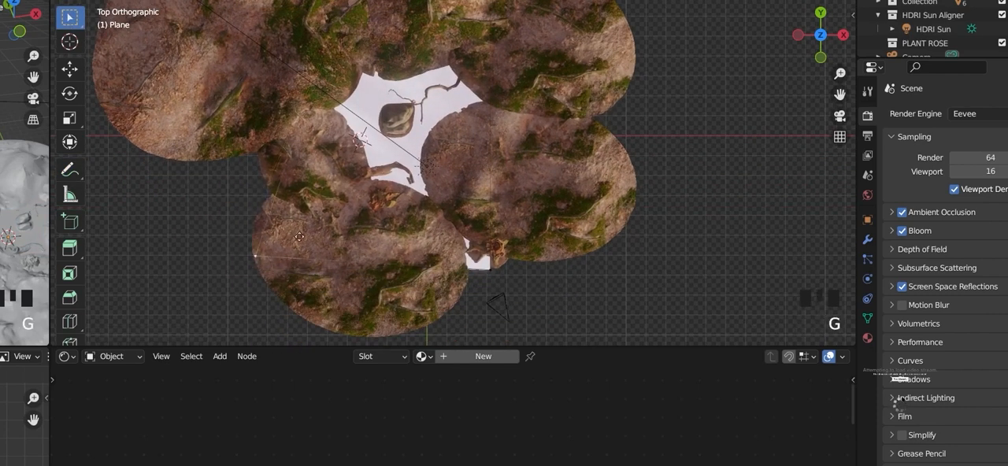
click(390, 208)
Step: Move the plane's lower-right corner vertex towards the large pointed stump and finish editing the mesh
click(497, 268)
key(g)
click(515, 228)
scroll(504, 205, down, 4)
shift+middle_drag(496, 196, 557, 176)
scroll(495, 227, up, 6)
key(Tab)
Step: Move the plane vertically to water level so it fills the pond around the rock and driftwood
scroll(409, 201, up, 5)
scroll(502, 187, down, 5)
key(ctrl+Tab)
middle_drag(414, 198, 370, 202)
key(g)
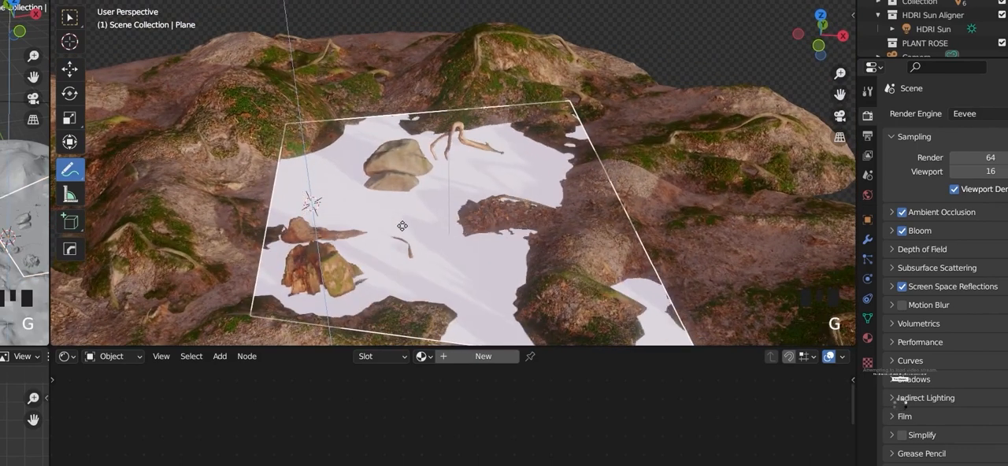
click(408, 225)
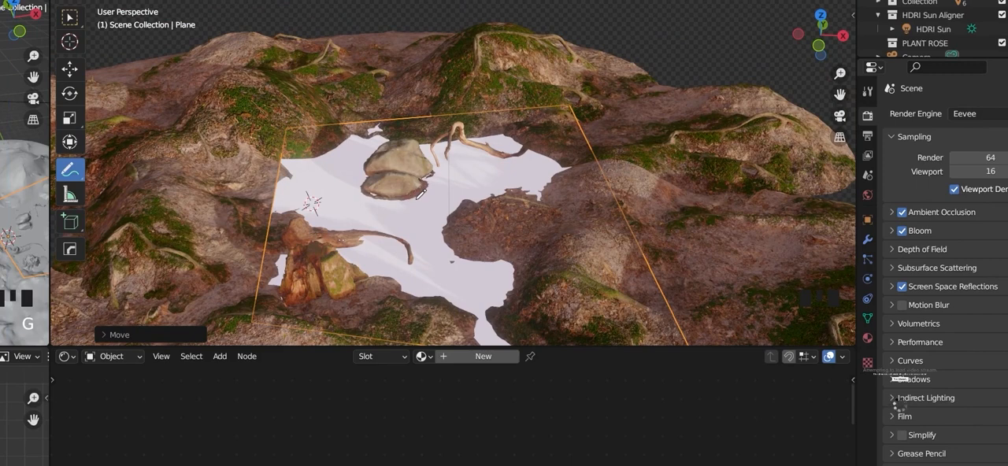
Step: Examine the plane's coverage along the banks from several angles, with box selection active again
key(KP_5)
key(KP_5)
middle_drag(420, 193, 425, 193)
key(ctrl+Tab)
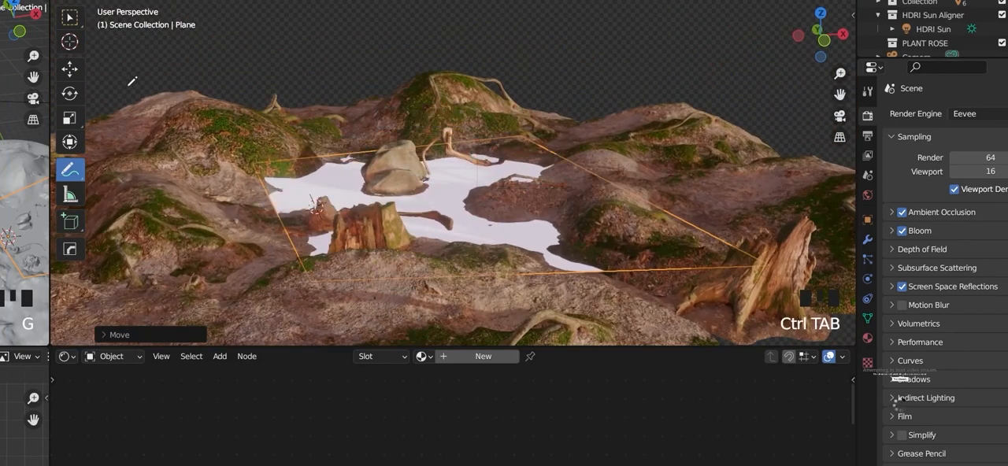
click(69, 18)
middle_drag(305, 134, 362, 223)
click(718, 55)
middle_drag(502, 214, 486, 194)
click(378, 223)
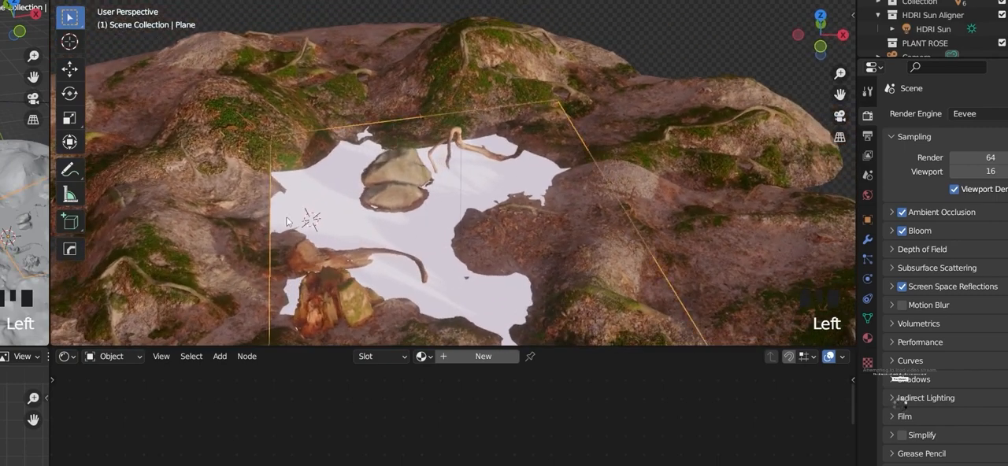
middle_drag(358, 226, 299, 274)
scroll(297, 275, down, 3)
scroll(387, 269, up, 4)
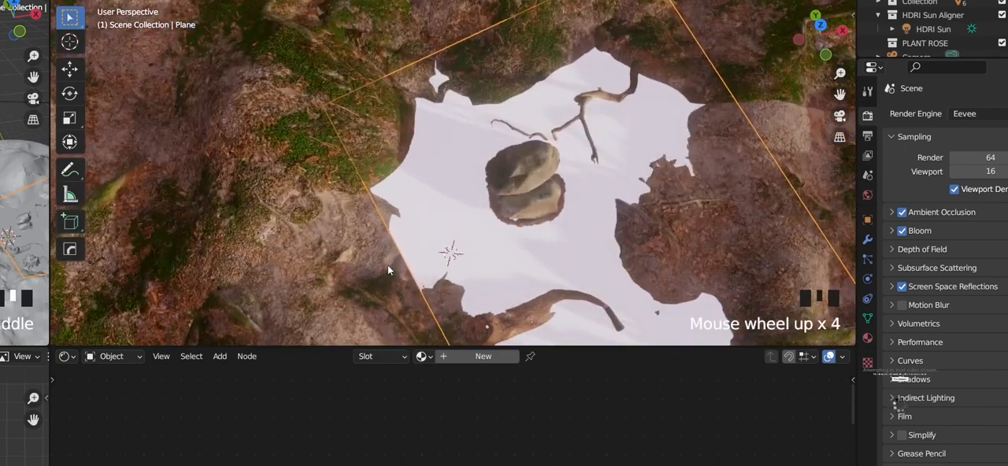
middle_drag(387, 270, 488, 328)
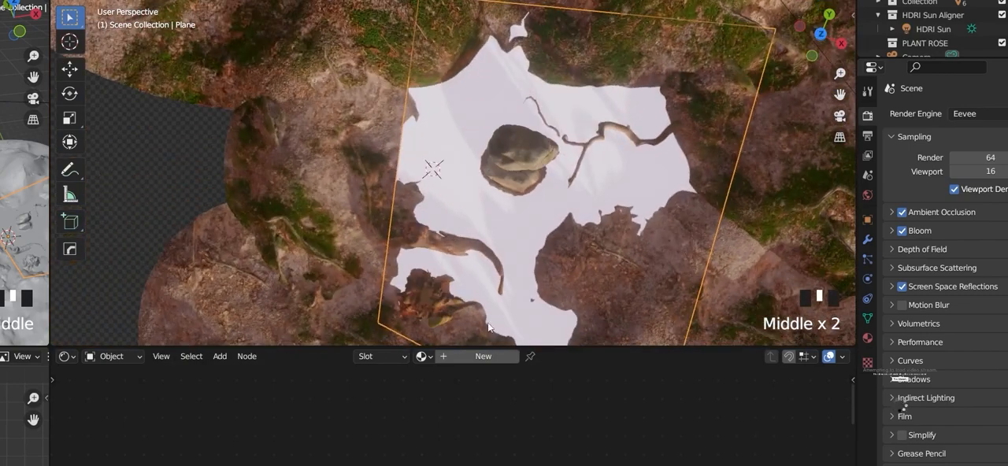
Step: Move the plane's left edge outwards beneath the bank in top view to close the gap at the shoreline
key(KP_7)
key(Tab)
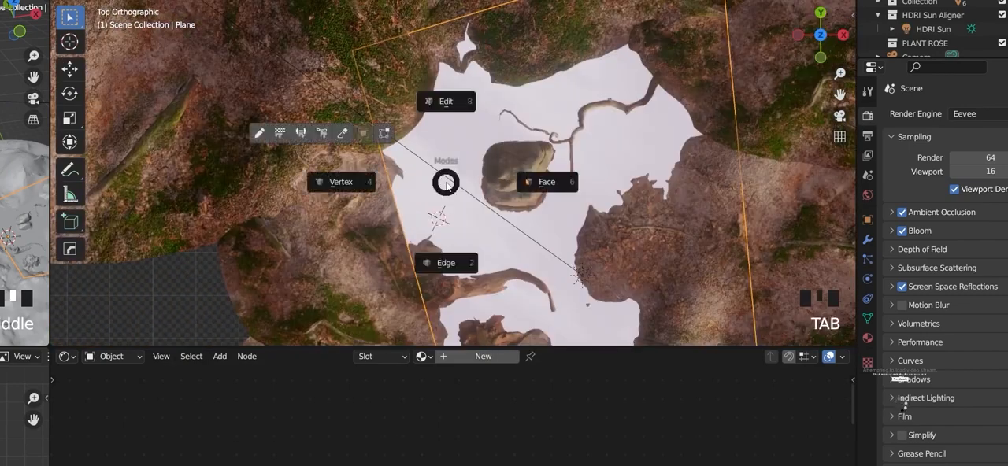
click(455, 116)
click(376, 107)
drag(343, 57, 372, 113)
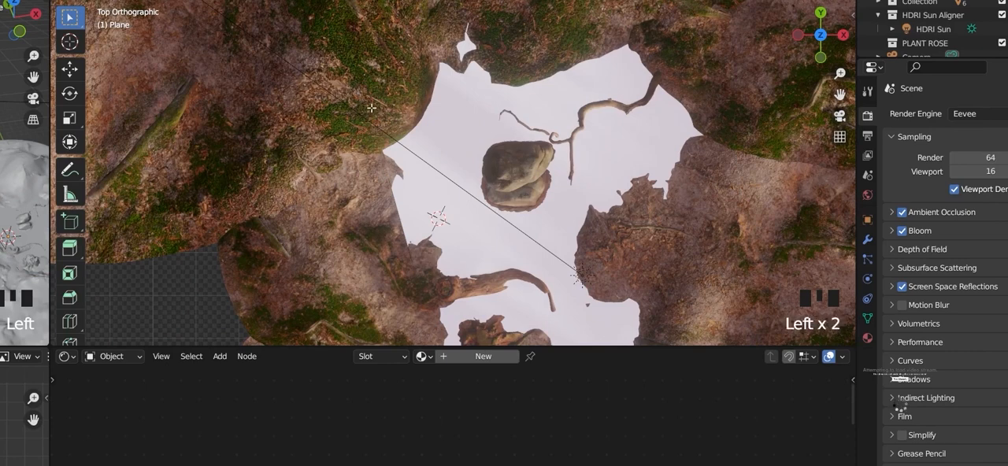
scroll(371, 108, down, 5)
click(358, 185)
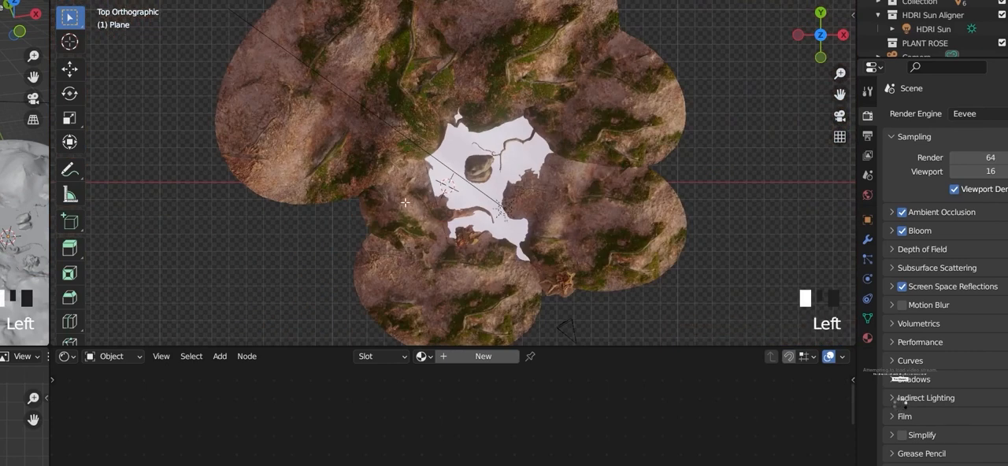
key(alt+z)
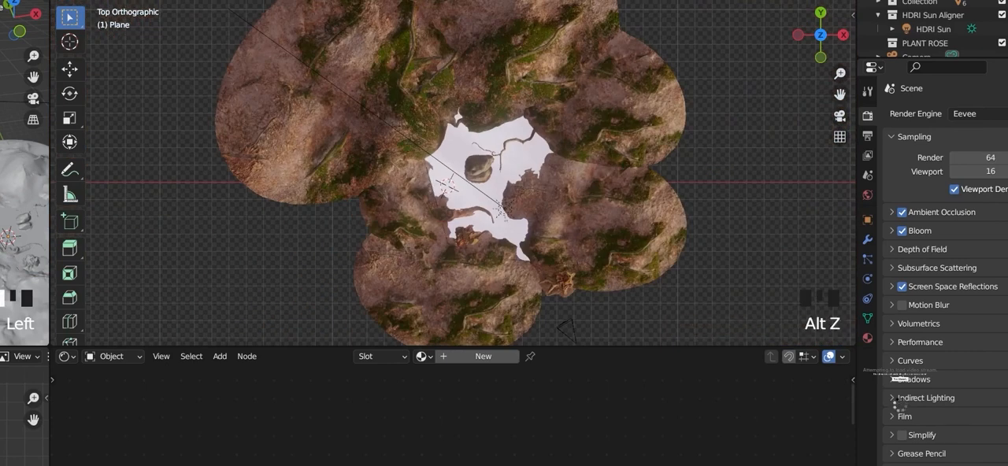
click(430, 188)
key(g)
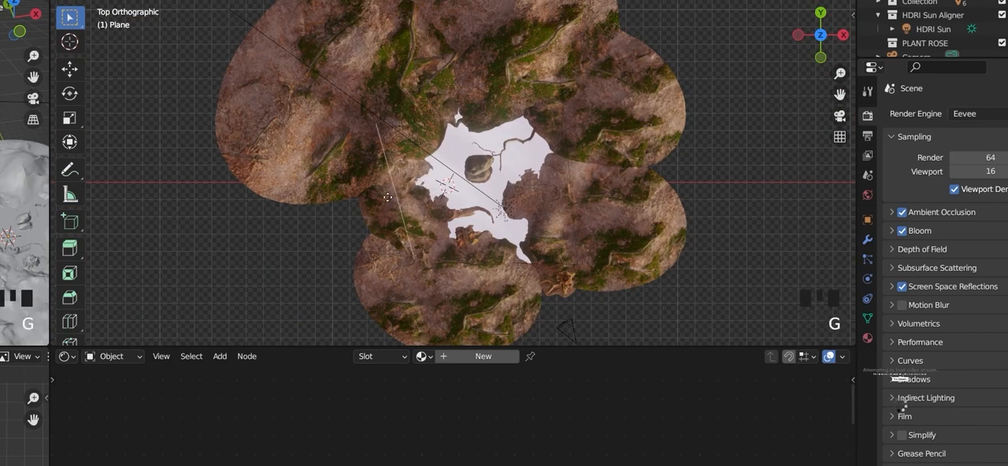
click(396, 197)
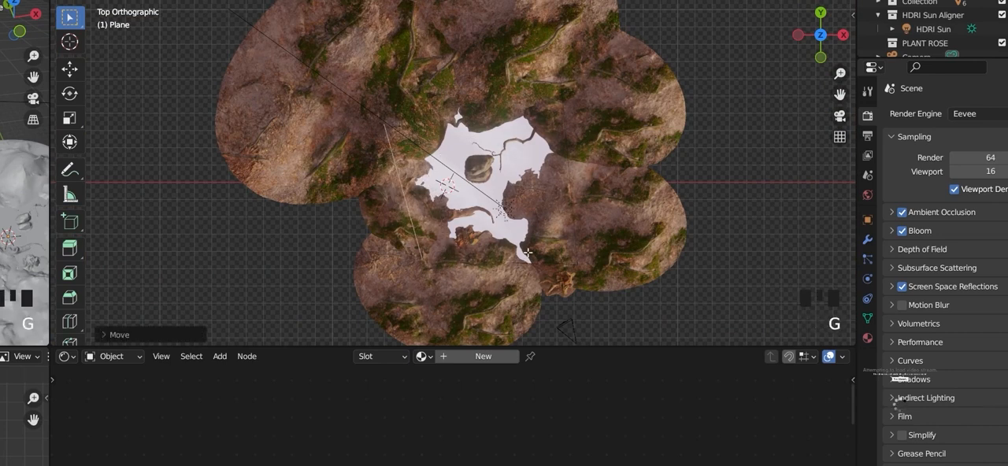
key(ctrl+Tab)
Step: Create a new material for the pond plane and delete its default Principled BSDF node
middle_drag(500, 288, 590, 208)
click(560, 268)
scroll(542, 262, up, 5)
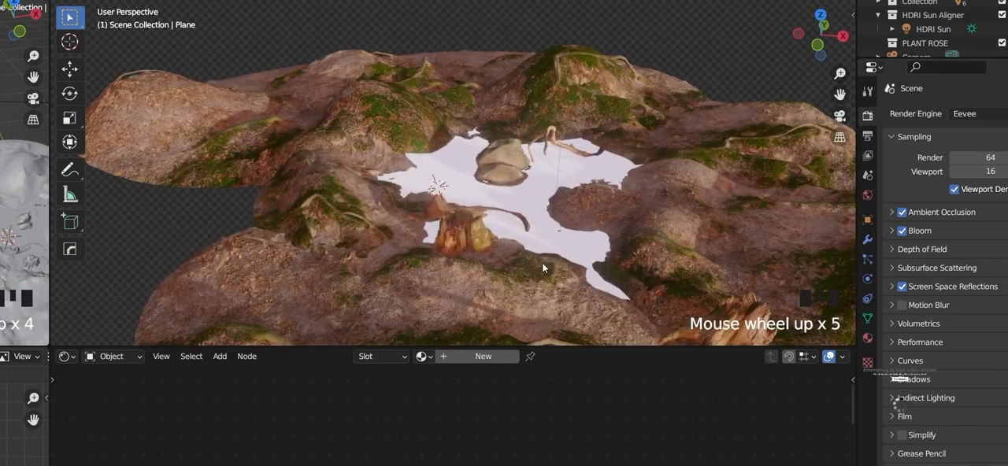
click(520, 213)
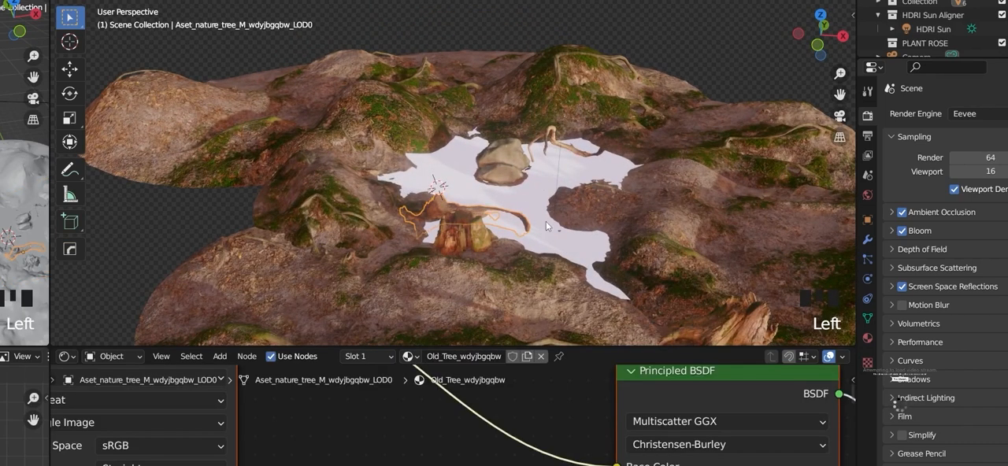
click(539, 189)
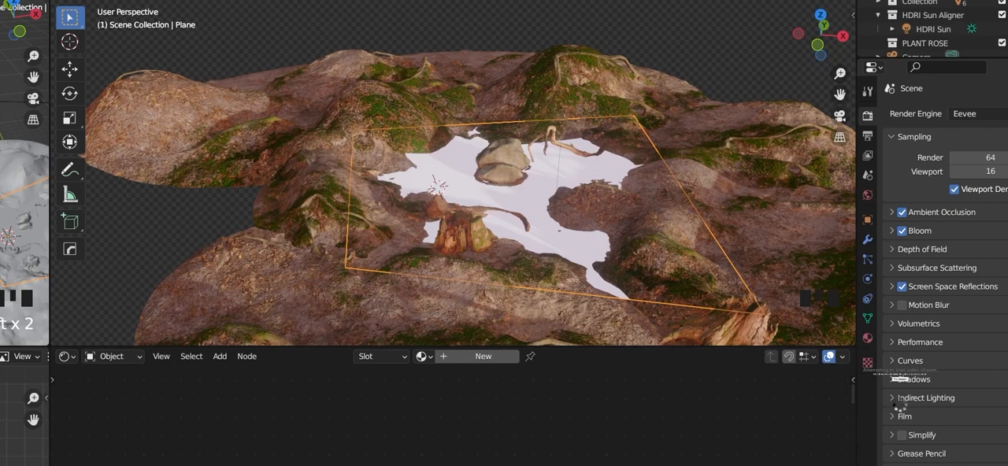
click(65, 357)
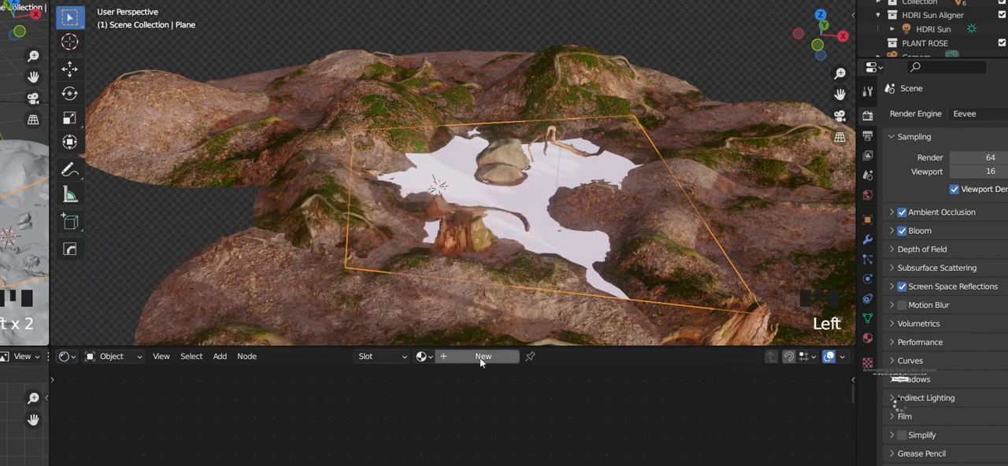
click(480, 358)
scroll(593, 416, down, 10)
click(593, 416)
key(x)
Step: Add a Glass BSDF node to the plane's material, in front of the Material Output node
key(shift+a)
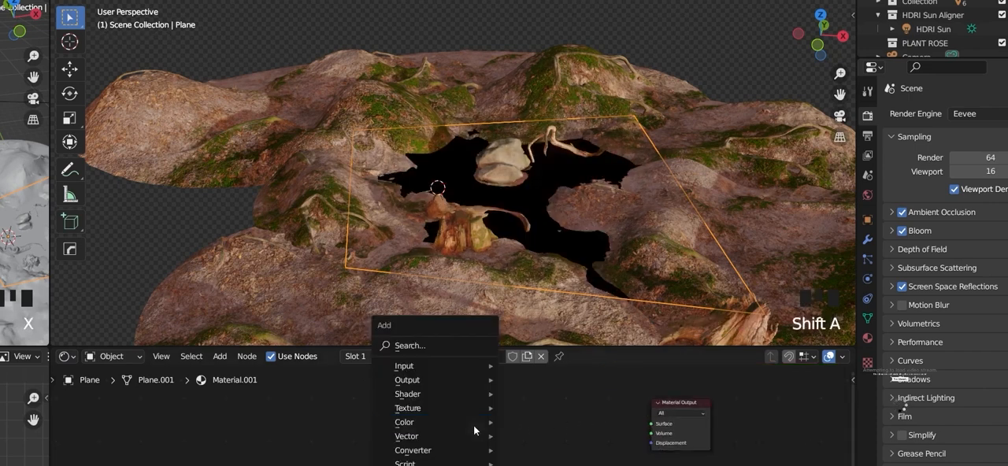
click(422, 348)
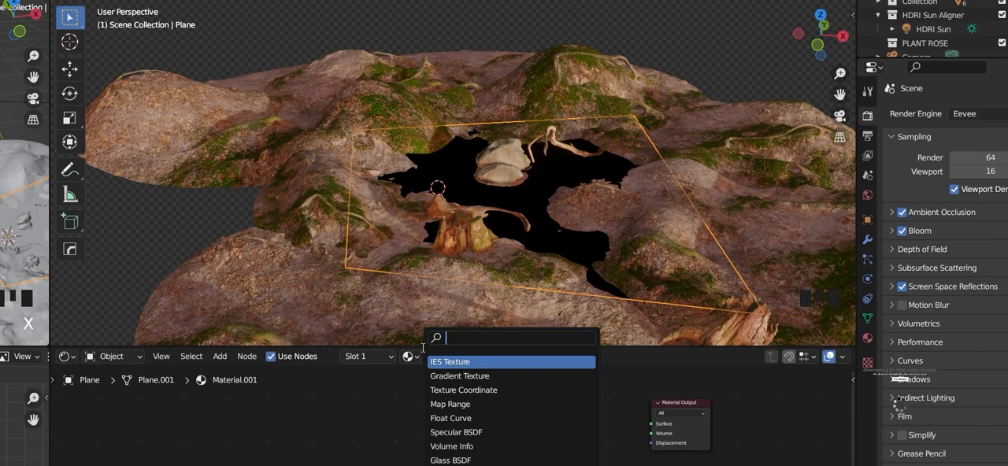
text(GLASS)
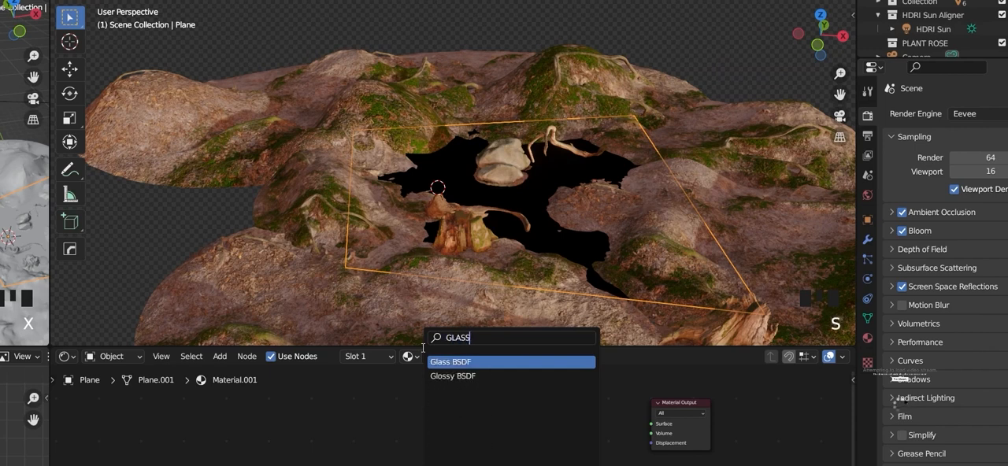
key(Return)
click(456, 384)
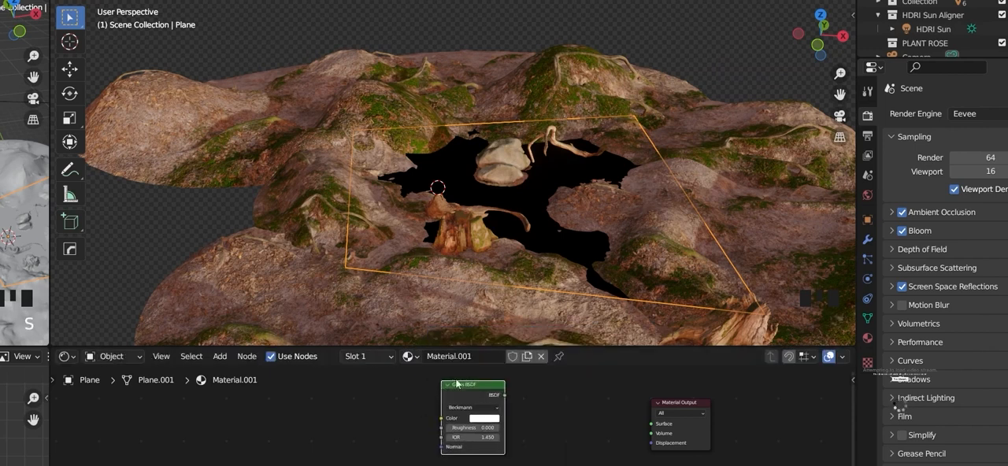
scroll(512, 429, down, 4)
middle_drag(520, 440, 499, 447)
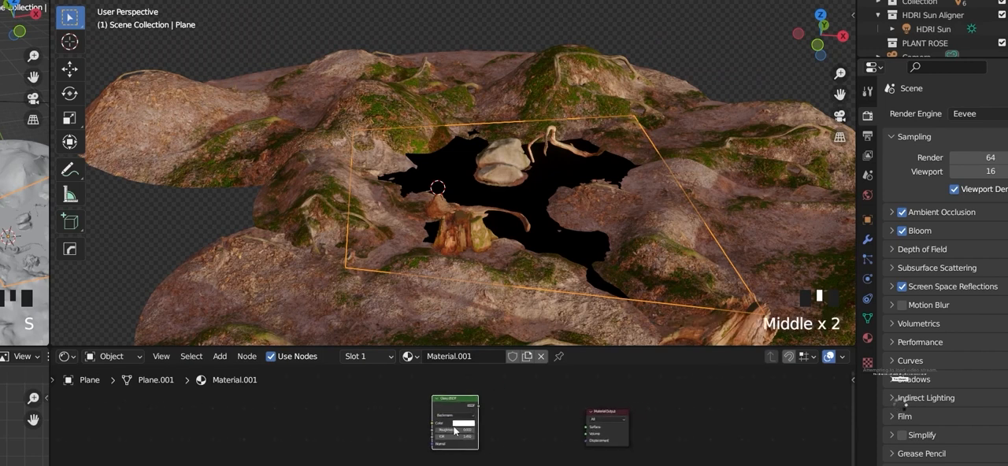
Step: Add a Transparent BSDF node and place it just below the Glass BSDF
click(442, 400)
middle_drag(489, 418, 440, 396)
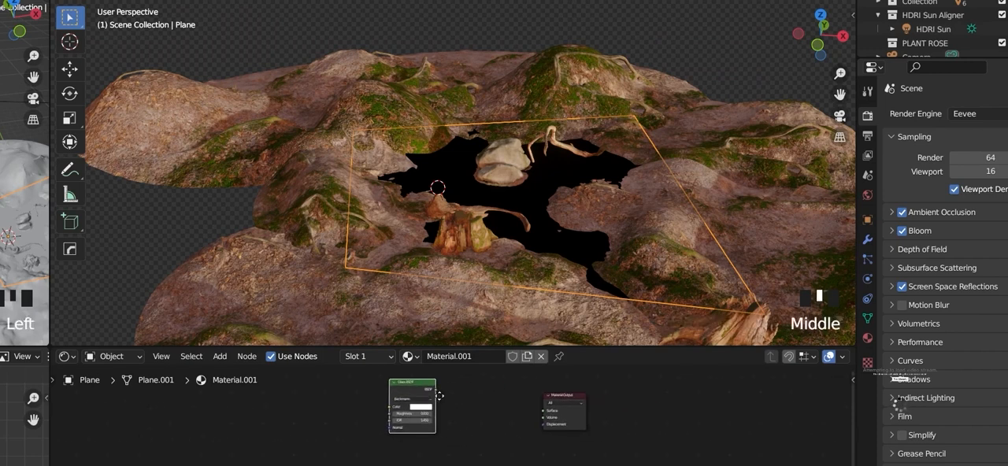
middle_click(440, 396)
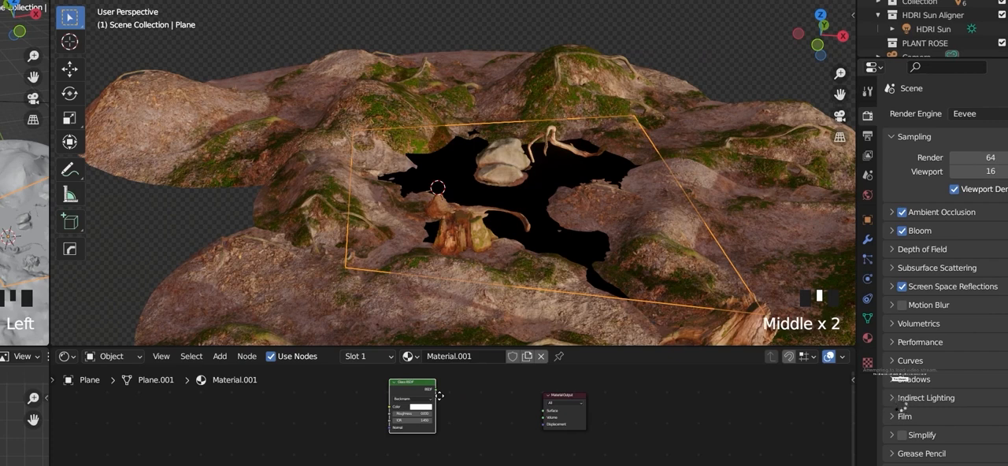
middle_drag(440, 396, 430, 440)
middle_click(411, 397)
scroll(410, 398, up, 4)
key(shift+a)
click(397, 344)
text(TR)
click(422, 376)
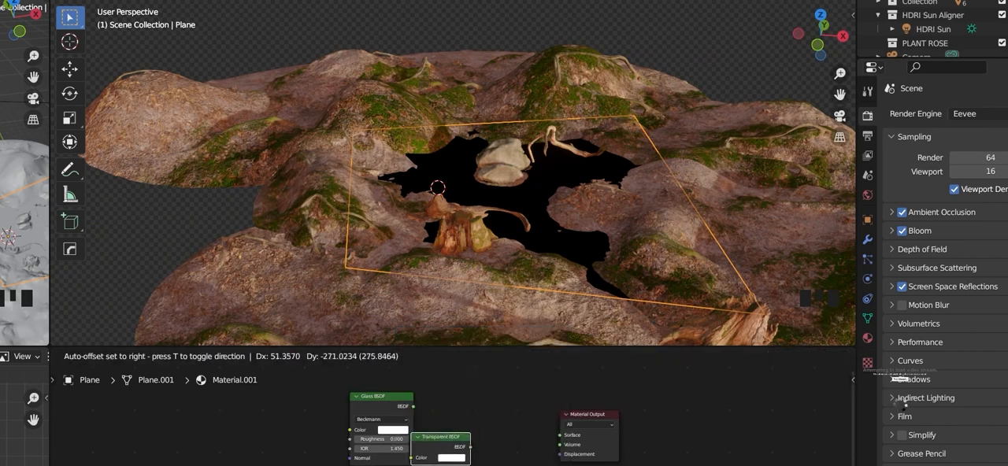
click(432, 456)
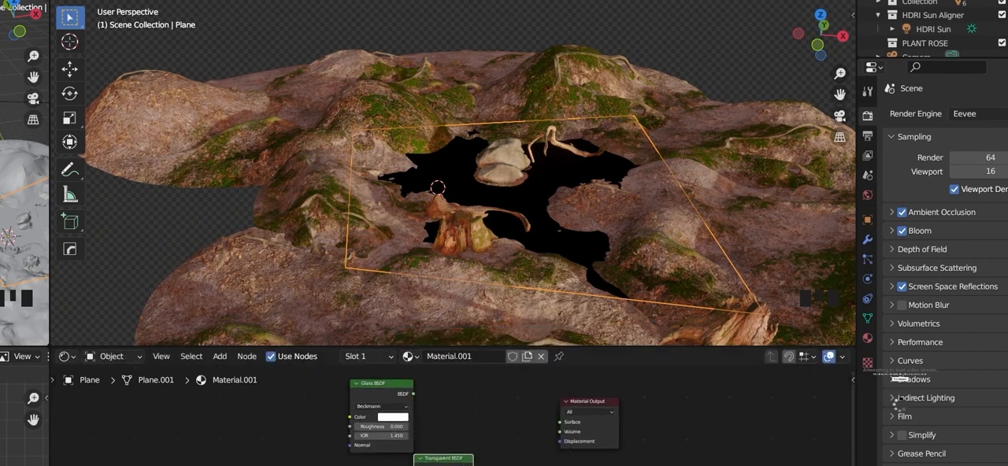
ctrl+shift+right_drag(432, 458, 432, 457)
Step: Combine the Glass and Transparent BSDFs in a Mix Shader and connect it to the Material Output's surface
ctrl+shift+right_drag(435, 459, 392, 409)
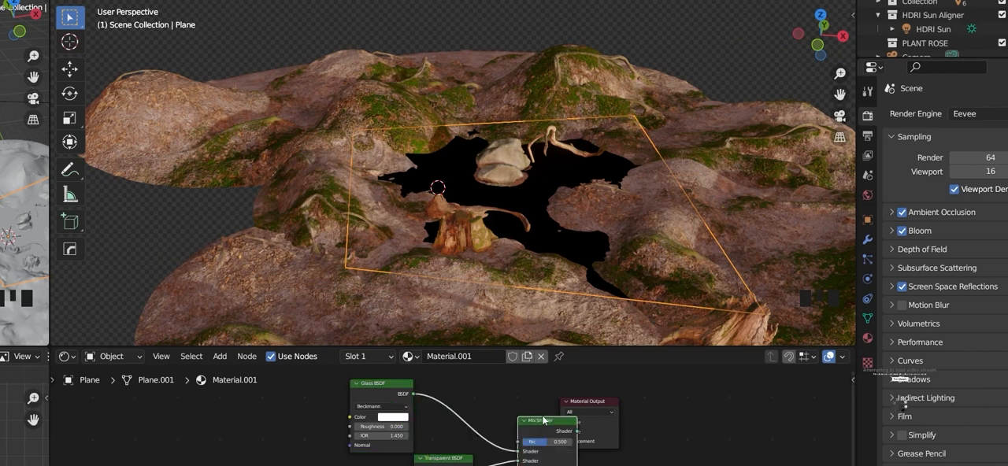
click(492, 403)
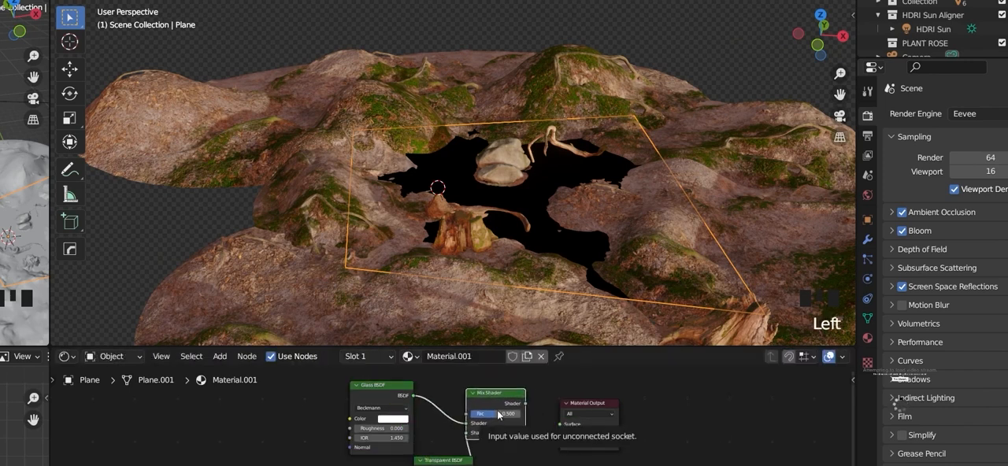
ctrl+shift+right_drag(496, 392, 496, 392)
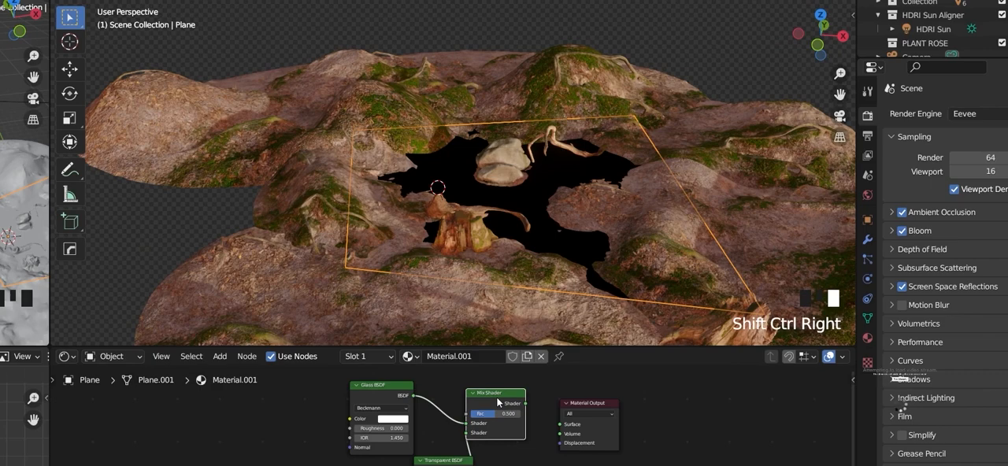
ctrl+shift+click(498, 402)
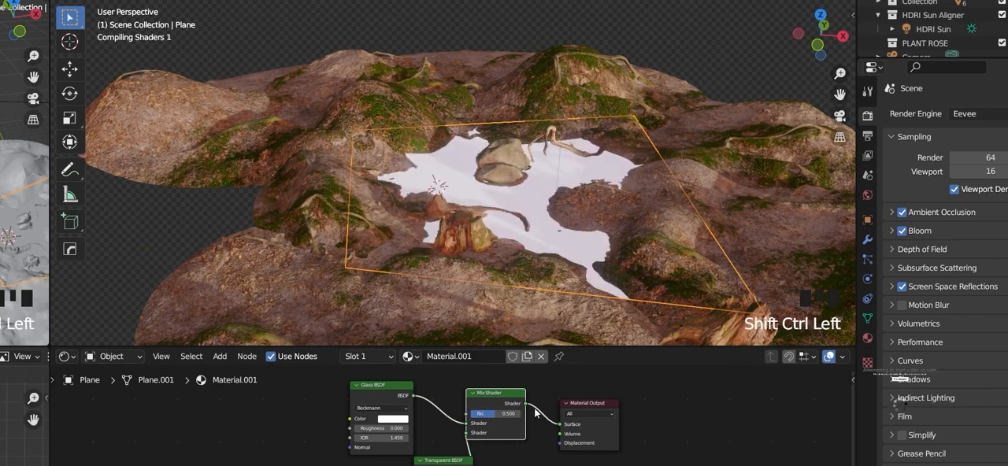
Step: Examine the water's reflections around the rock and driftwood from several angles, with the plane deselected
scroll(519, 218, up, 4)
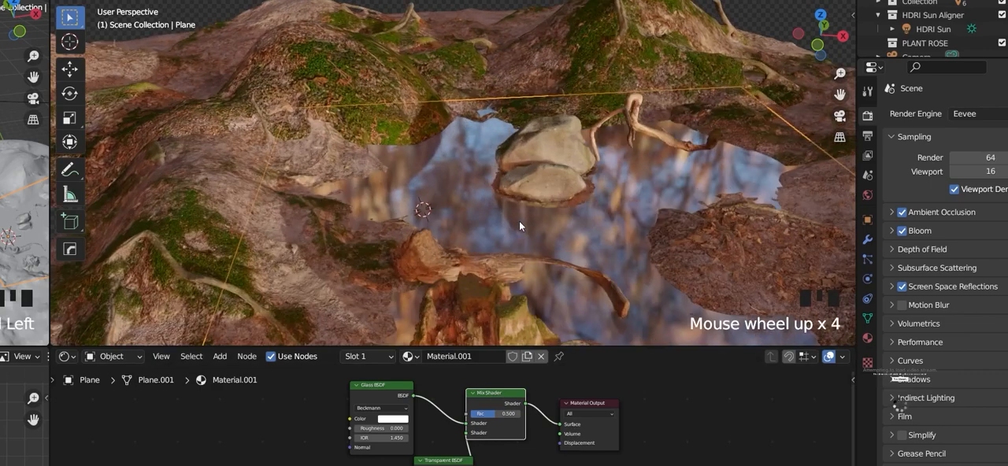
middle_drag(519, 220, 594, 215)
scroll(551, 186, down, 5)
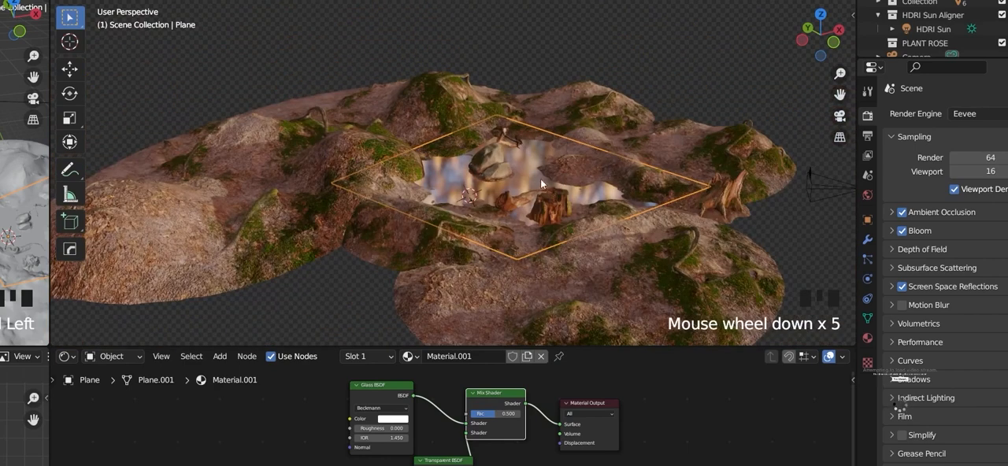
click(662, 83)
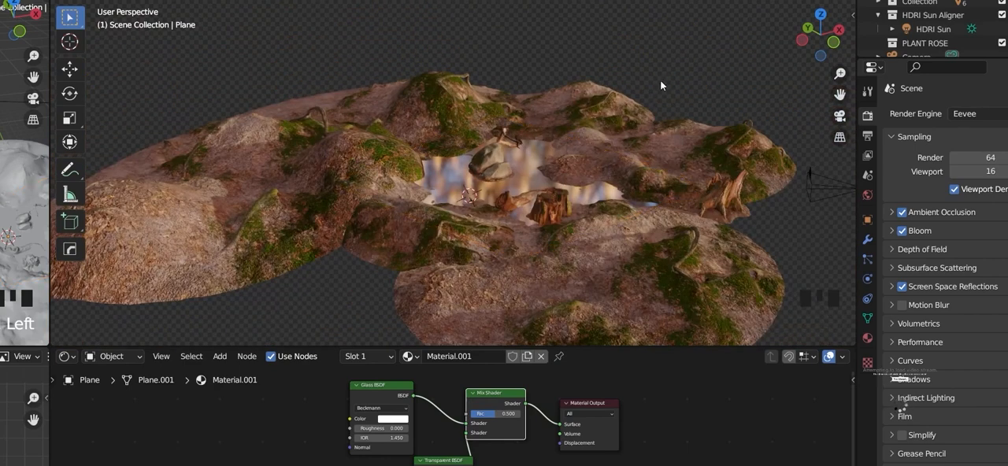
scroll(486, 141, up, 5)
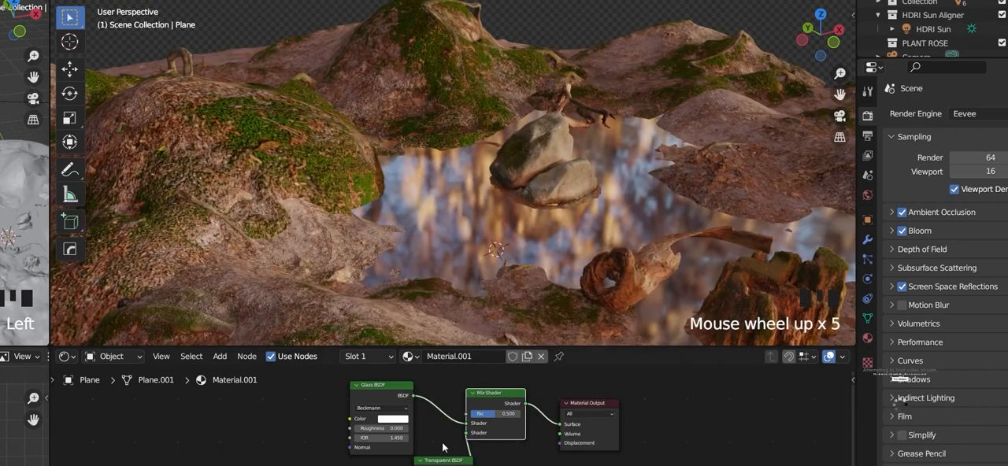
scroll(483, 218, down, 4)
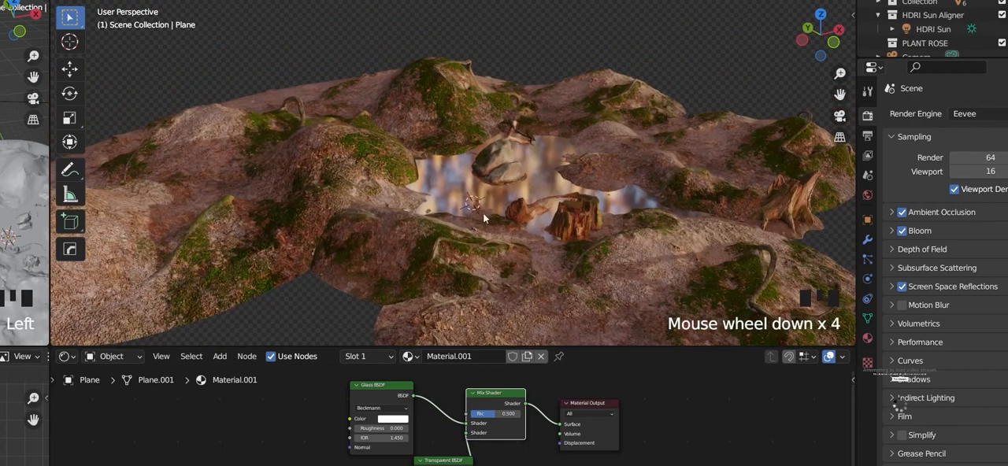
middle_drag(483, 220, 524, 235)
scroll(543, 229, up, 4)
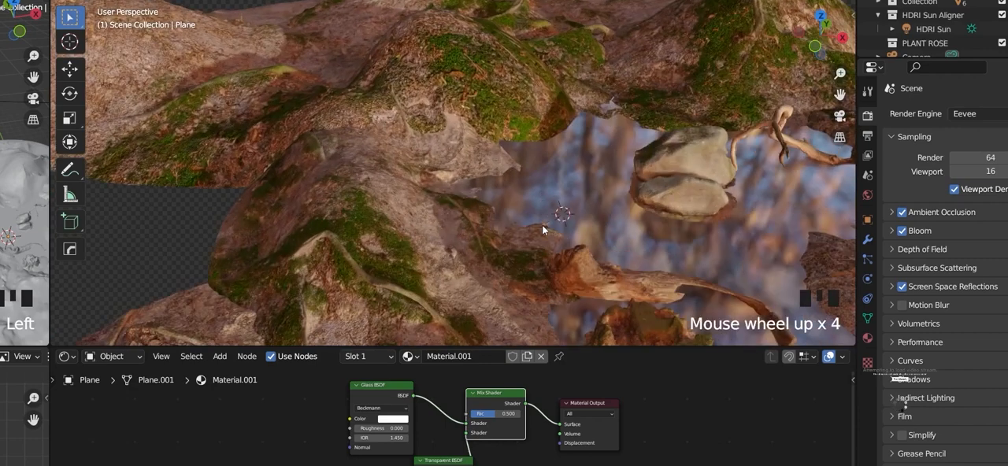
Step: Add a Noise Texture node to the water material, ahead of the Glass BSDF
scroll(246, 430, up, 4)
middle_drag(245, 429, 389, 451)
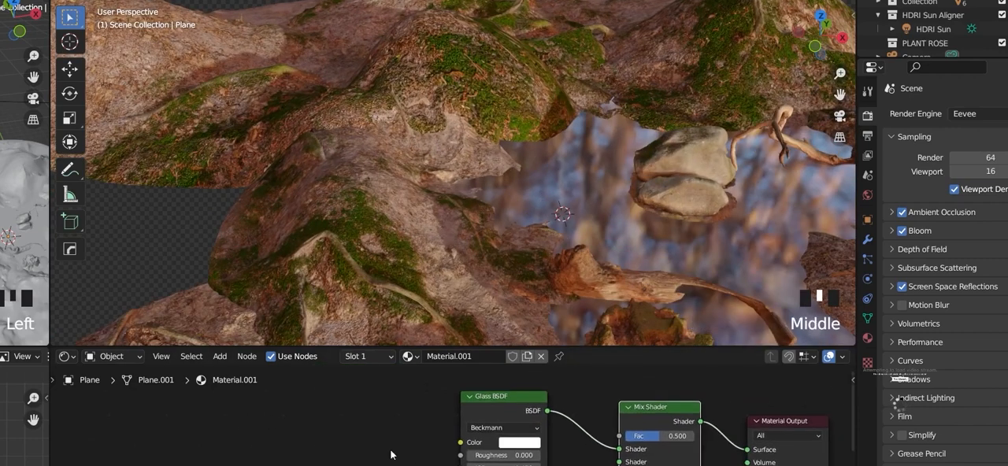
scroll(314, 426, down, 5)
key(shift+a)
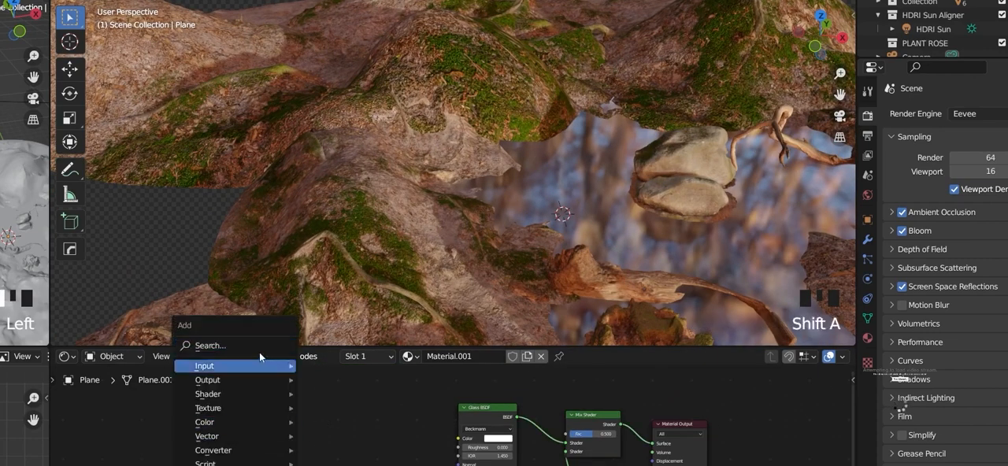
mouse_move(259, 349)
text(noise)
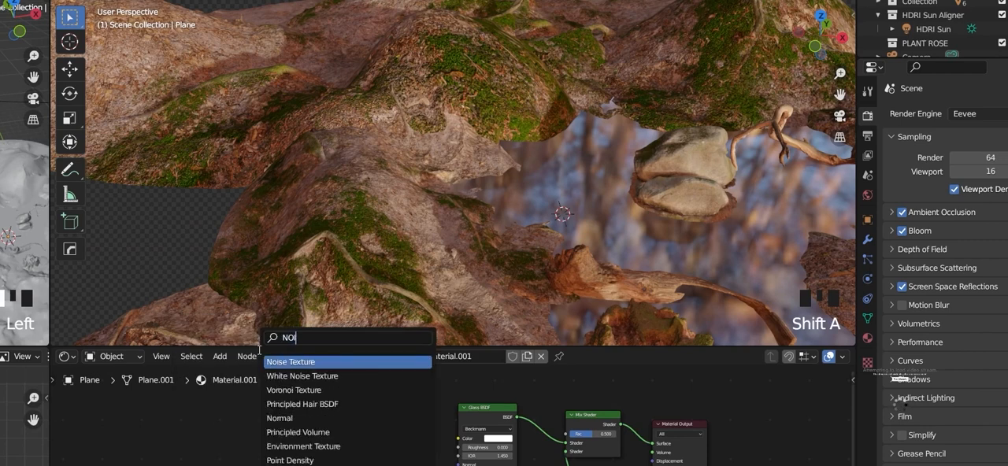
key(Return)
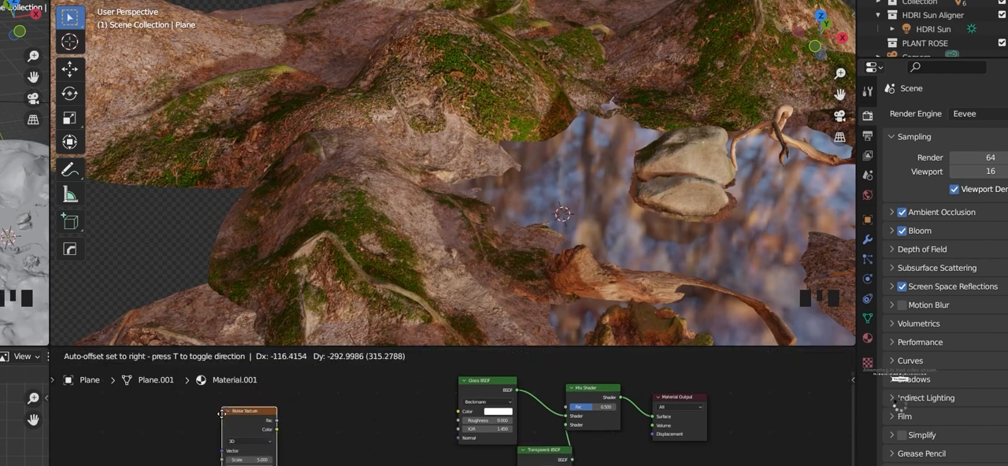
click(223, 417)
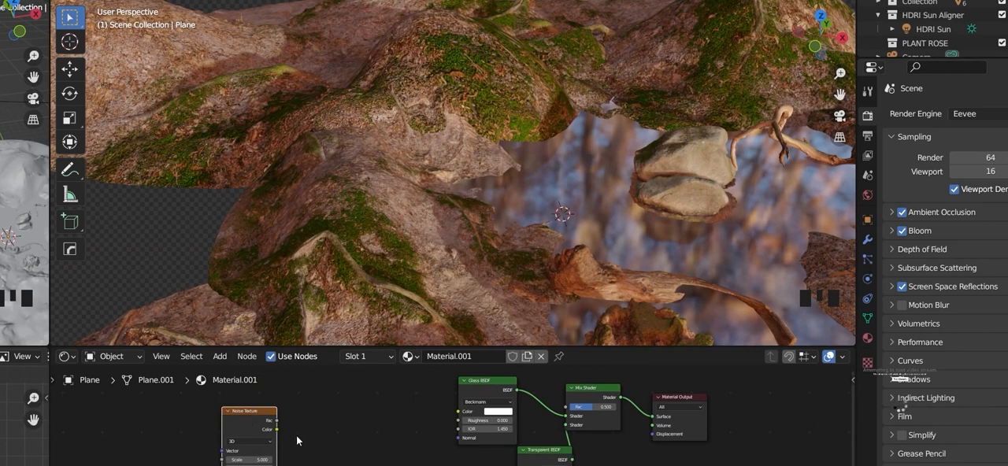
Step: Preview the Noise Texture directly on the plane's surface and isolate the plane in local view
ctrl+shift+right_click(253, 420)
ctrl+shift+click(252, 421)
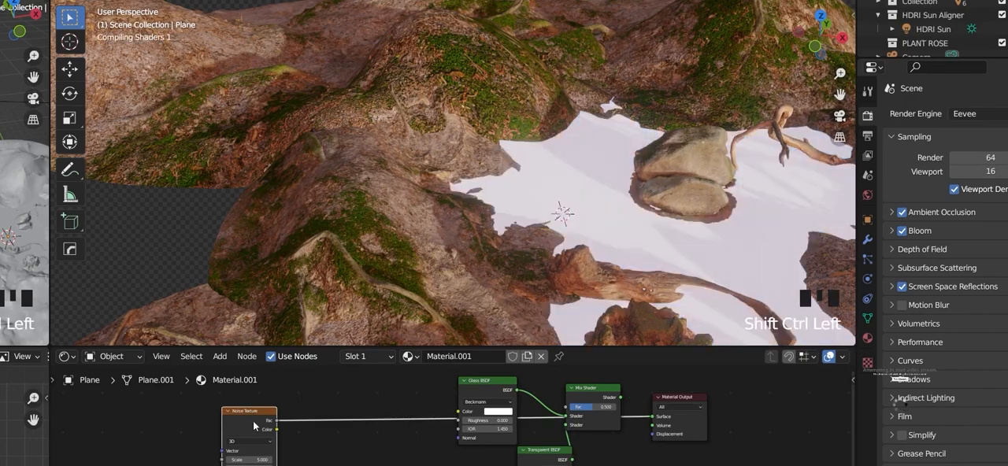
middle_drag(636, 211, 646, 235)
key(slash)
click(644, 223)
key(slash)
mouse_move(518, 227)
middle_down()
mouse_move(491, 213)
mouse_move(500, 191)
mouse_move(525, 234)
middle_up()
scroll(476, 203, up, 5)
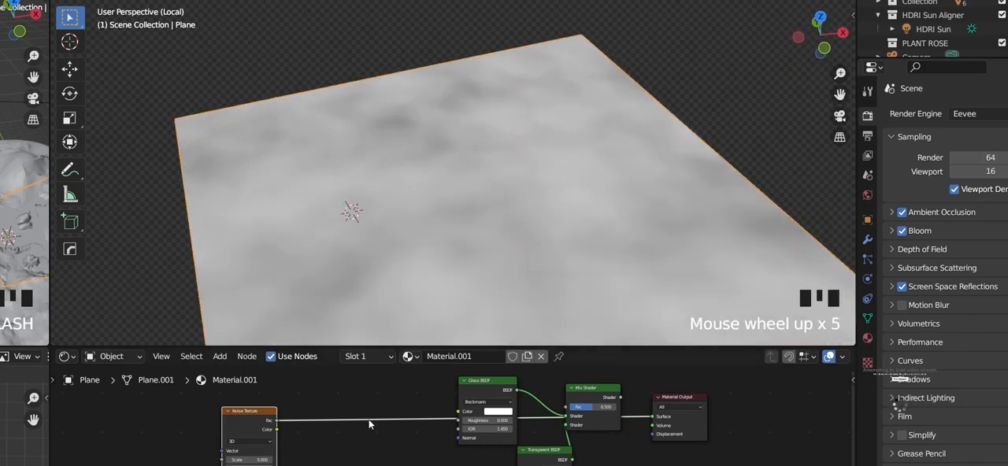
scroll(413, 235, down, 2)
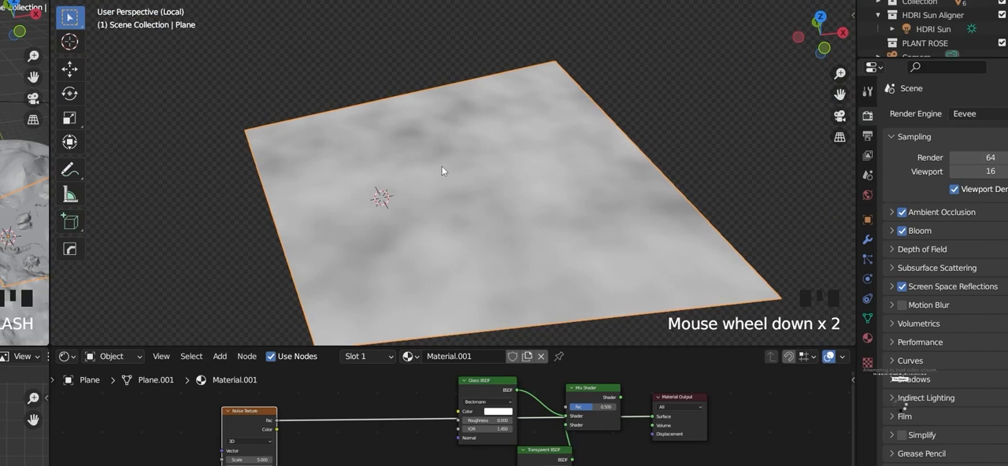
scroll(428, 255, down, 2)
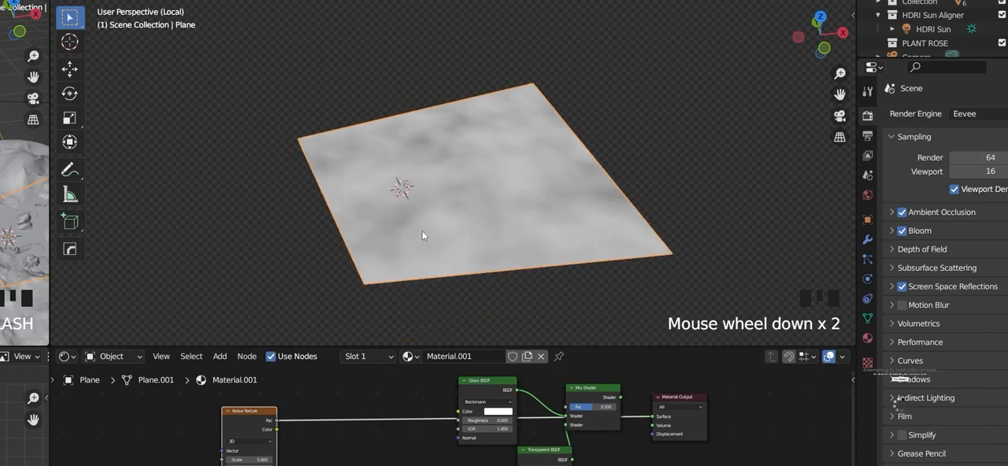
middle_drag(416, 254, 455, 243)
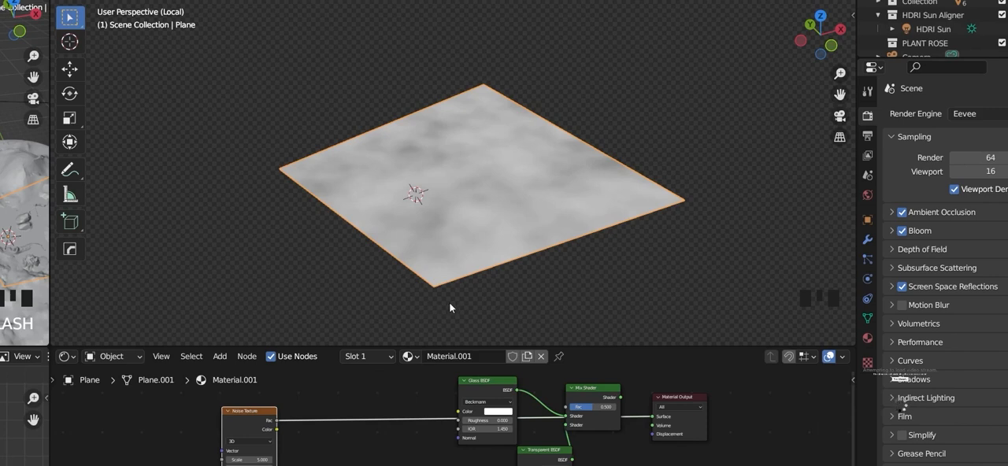
Step: Add a Bump node between the Noise Texture and the Glass BSDF, without linking it
key(shift+a)
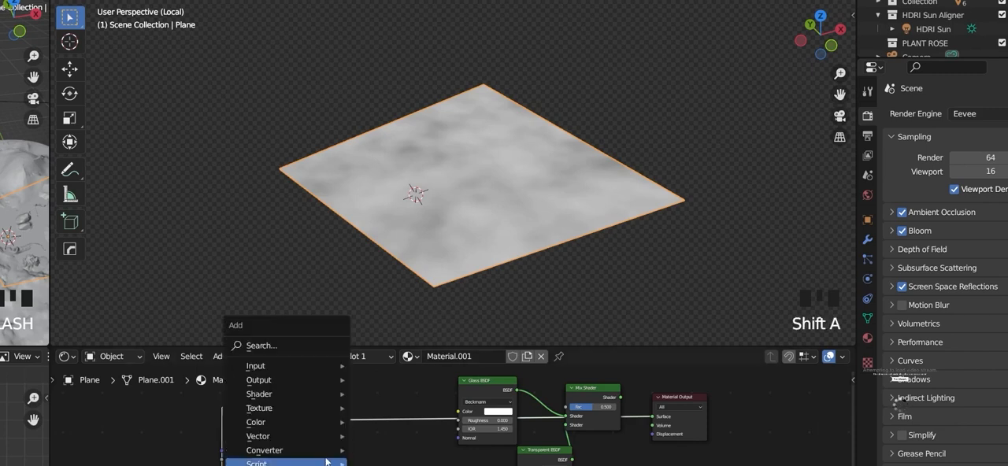
click(288, 347)
text(B)
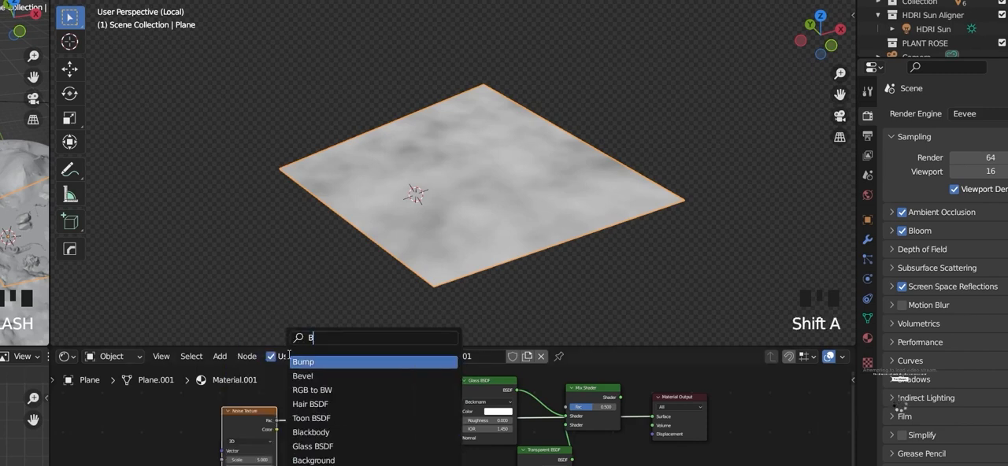
text(u)
key(Return)
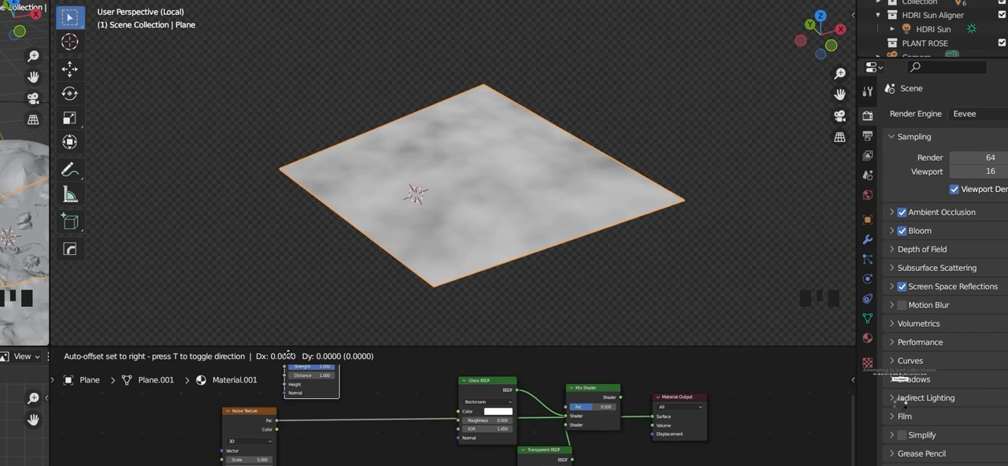
click(346, 460)
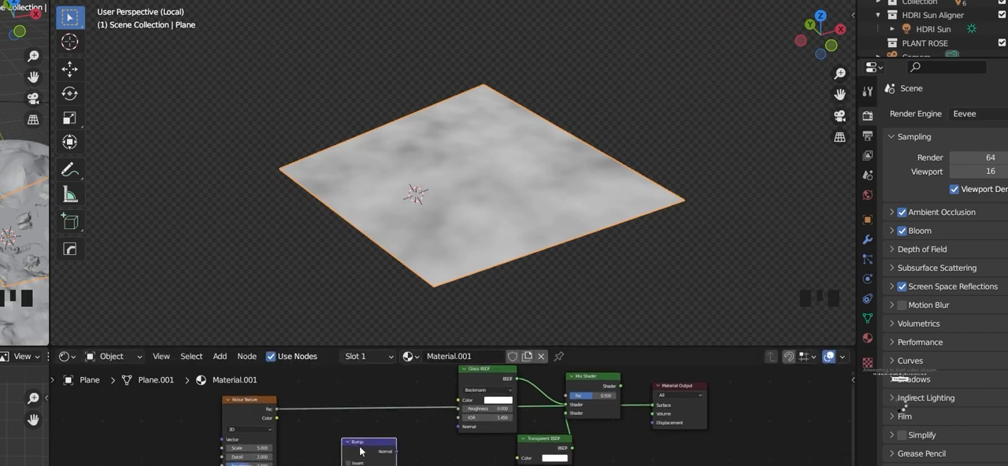
Step: Display the plane's location, scale and dimensions in the 3D view and look at it from low angles
middle_drag(469, 220, 447, 198)
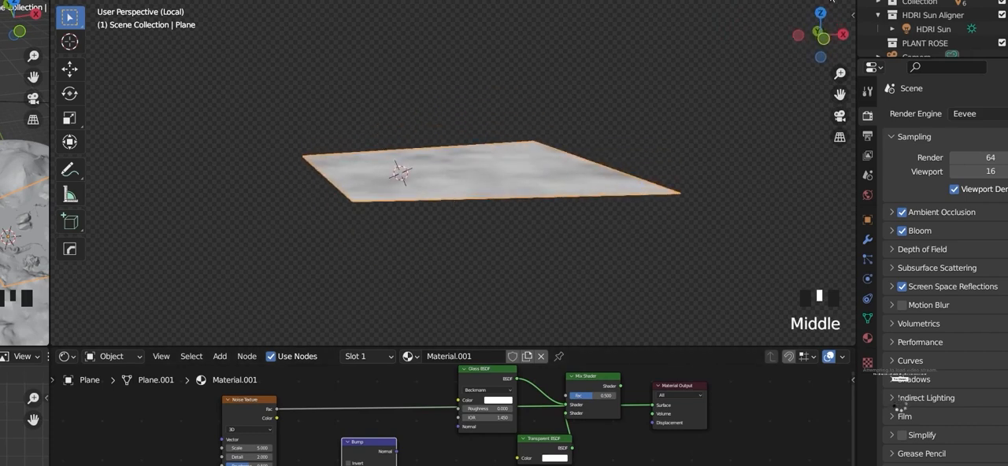
key(n)
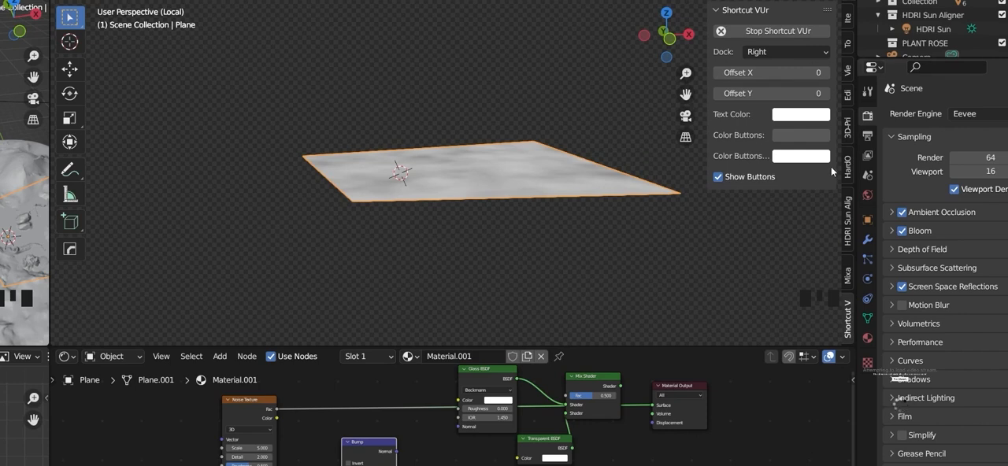
click(849, 19)
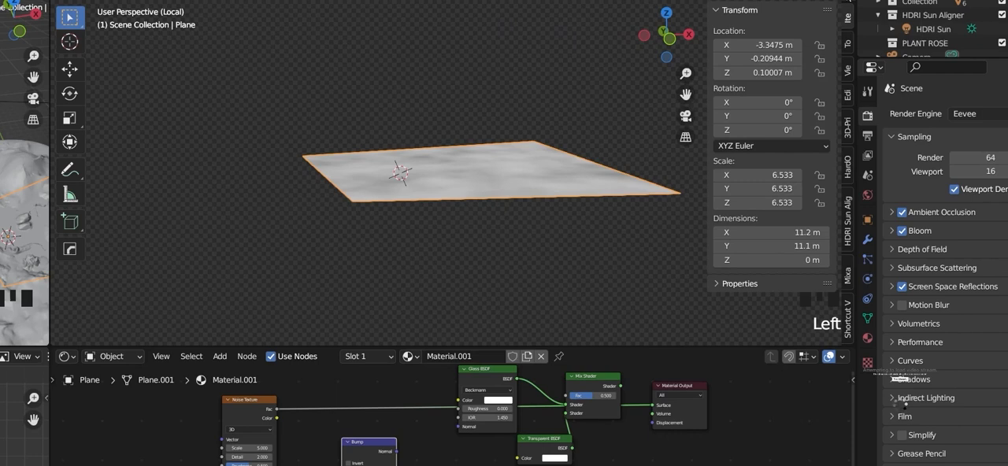
click(848, 3)
click(509, 142)
middle_drag(509, 142, 563, 207)
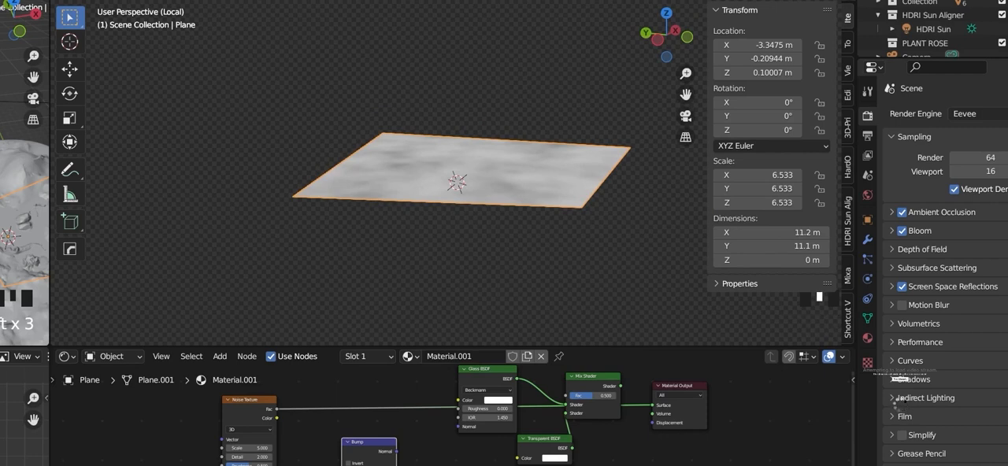
Step: Switch the viewport to solid shading and set its lighting to the glossy dark red MatCap
click(801, 1)
click(842, 1)
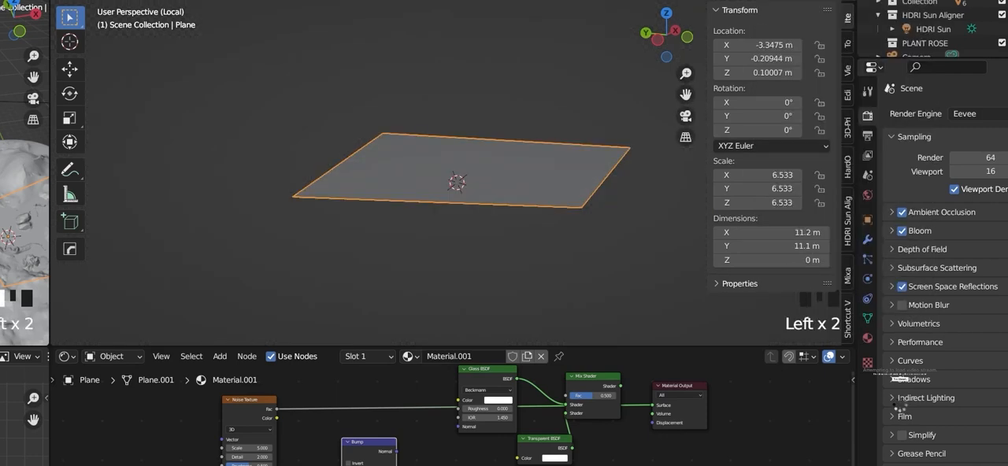
click(828, 1)
click(828, 0)
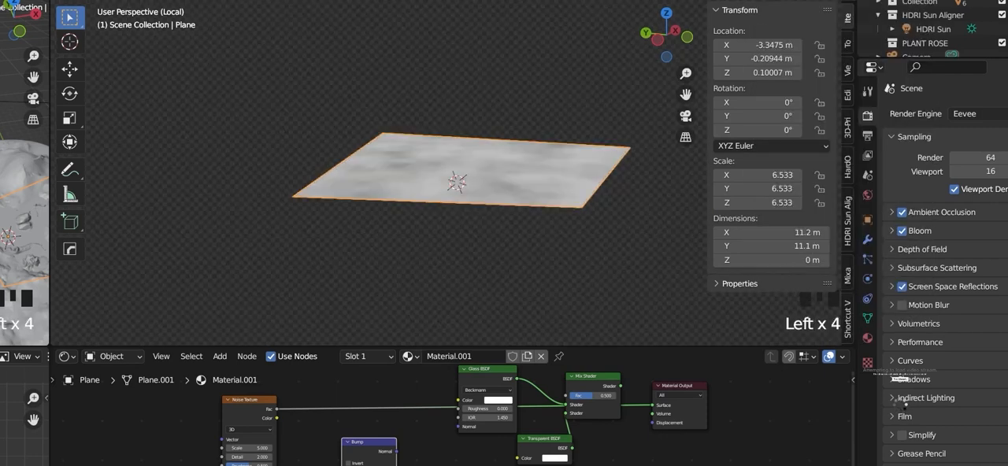
click(800, 1)
click(841, 1)
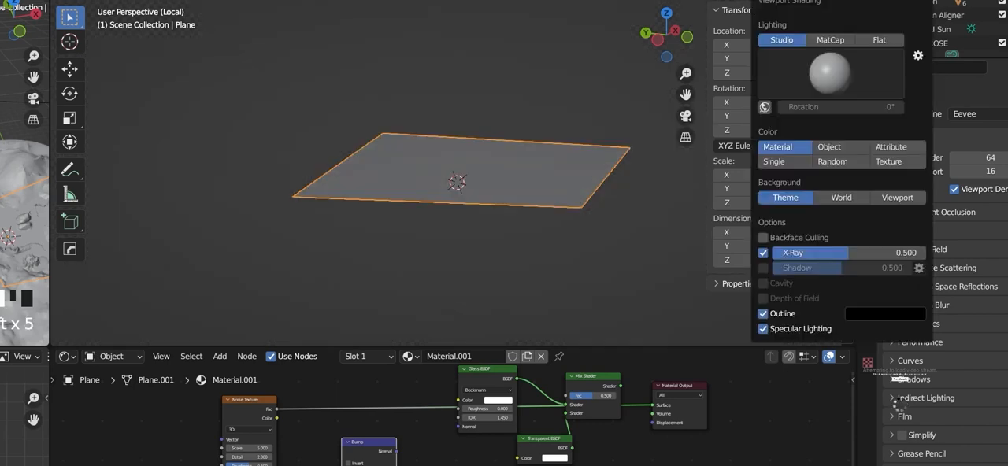
click(840, 49)
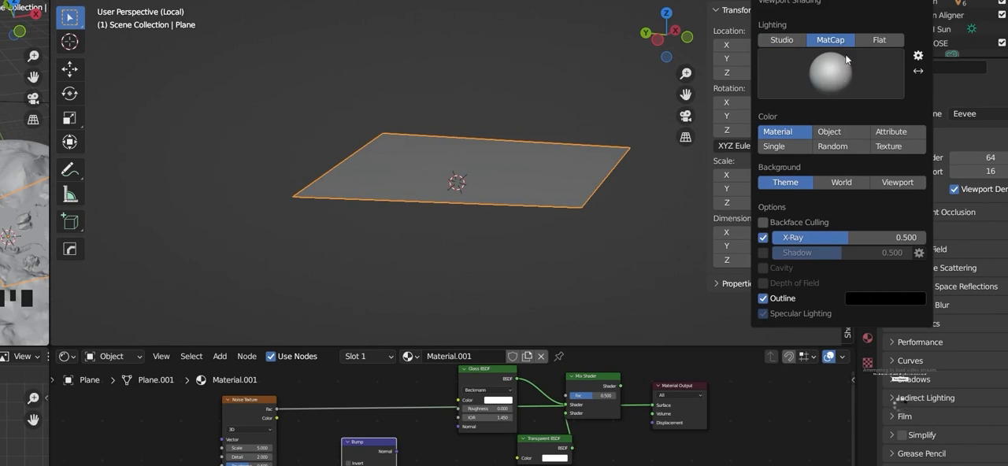
click(846, 57)
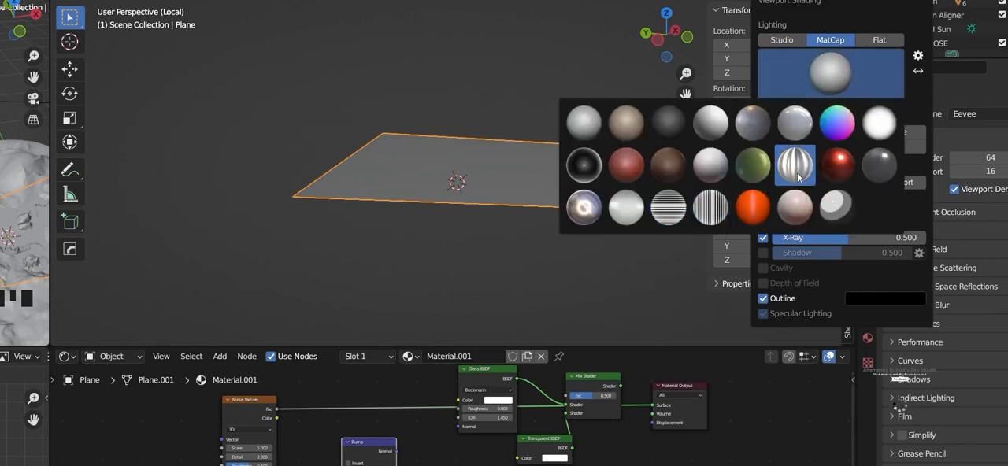
click(837, 165)
Step: Examine how the MatCap highlight moves across the flat plane from several angles, and return to the rendered preview
middle_drag(475, 177, 644, 283)
middle_drag(610, 199, 585, 189)
middle_drag(509, 218, 555, 214)
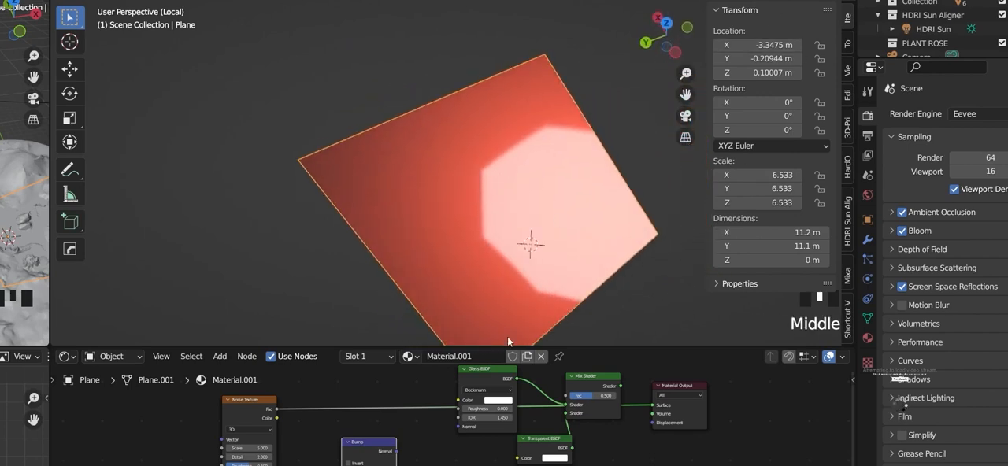
scroll(458, 422, up, 5)
middle_drag(458, 422, 483, 408)
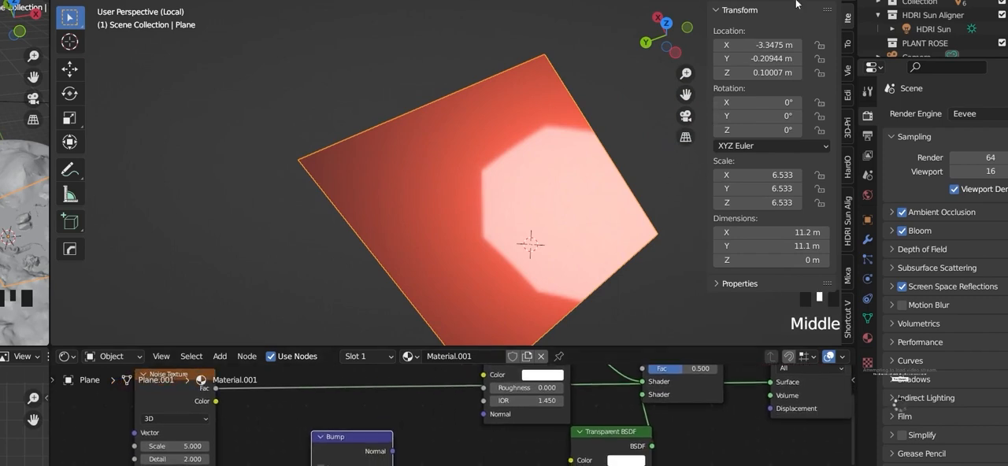
click(842, 1)
click(827, 0)
mouse_move(558, 196)
middle_down()
mouse_move(513, 167)
mouse_move(511, 126)
middle_up()
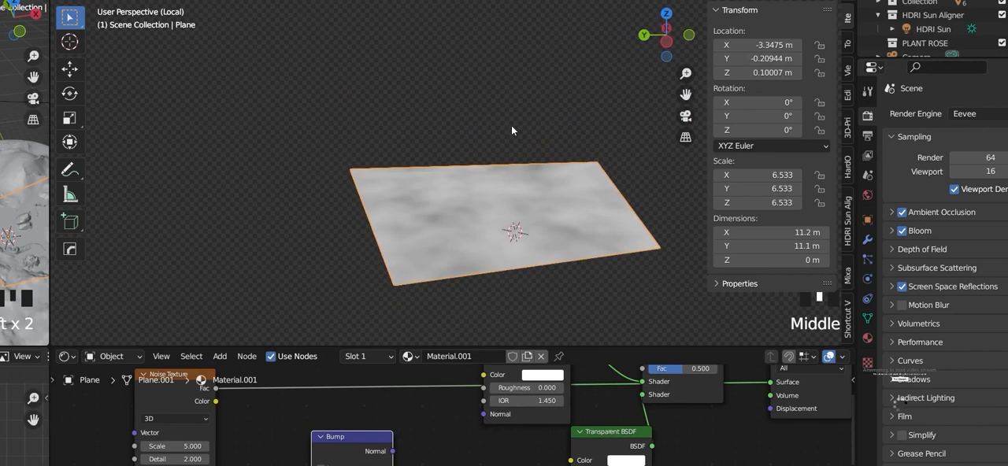
Step: Enlarge the node editor and link the Noise Texture's Fac output to the Bump node's Height input
scroll(346, 457, up, 3)
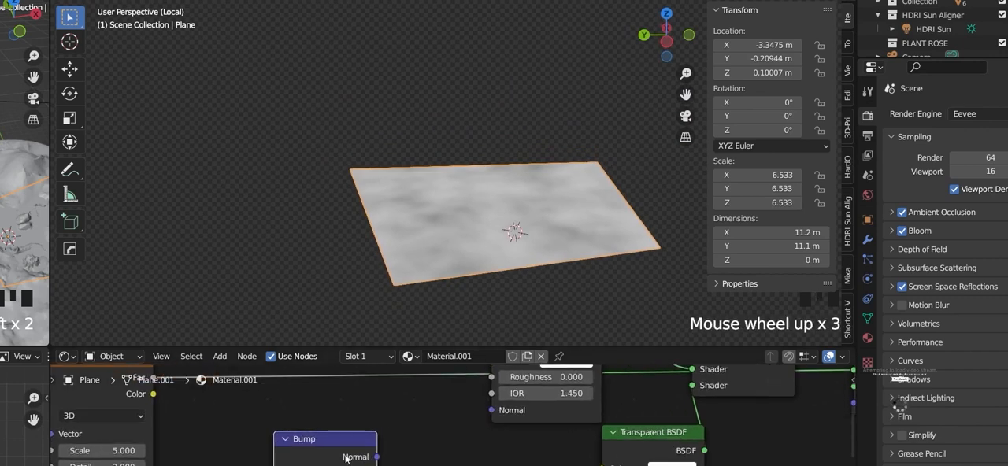
scroll(339, 455, down, 7)
middle_drag(337, 453, 362, 394)
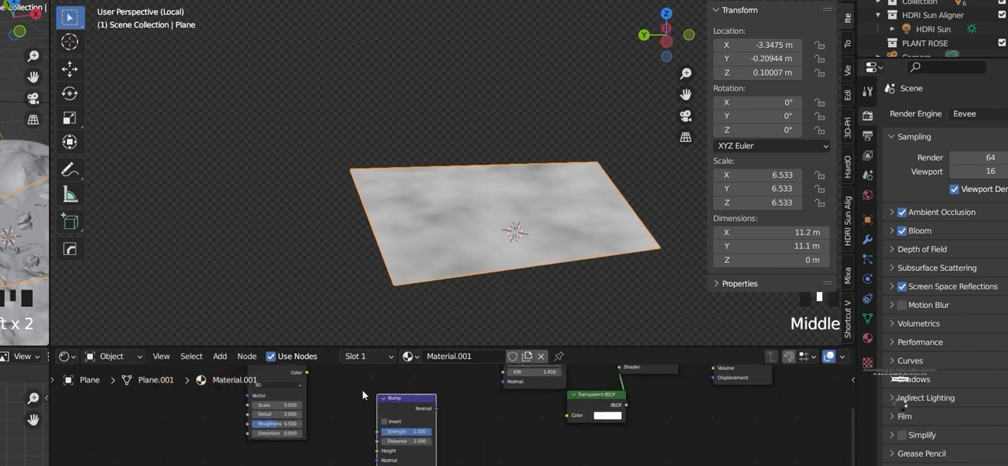
scroll(362, 390, down, 4)
drag(321, 348, 326, 158)
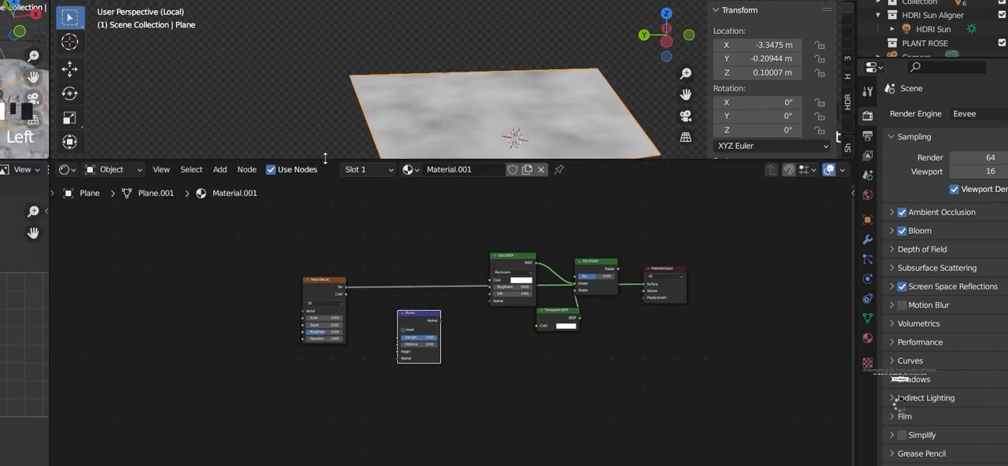
scroll(364, 276, up, 4)
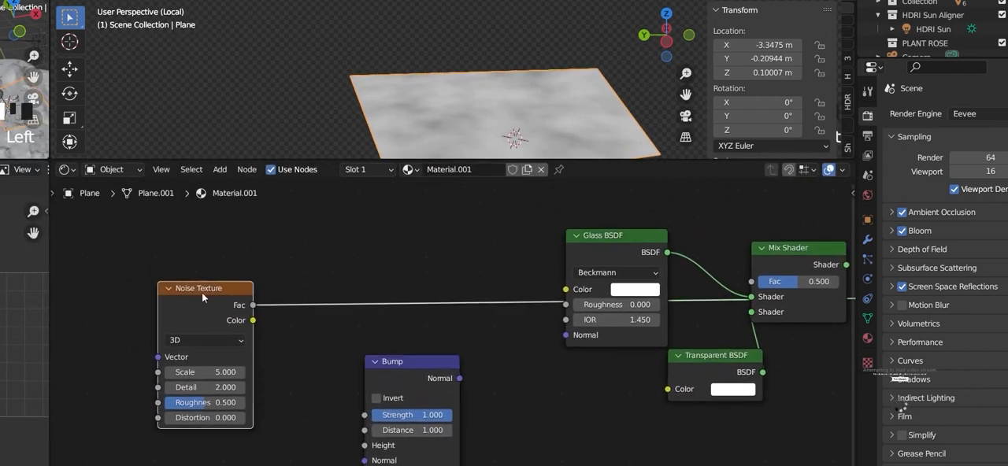
drag(253, 305, 365, 444)
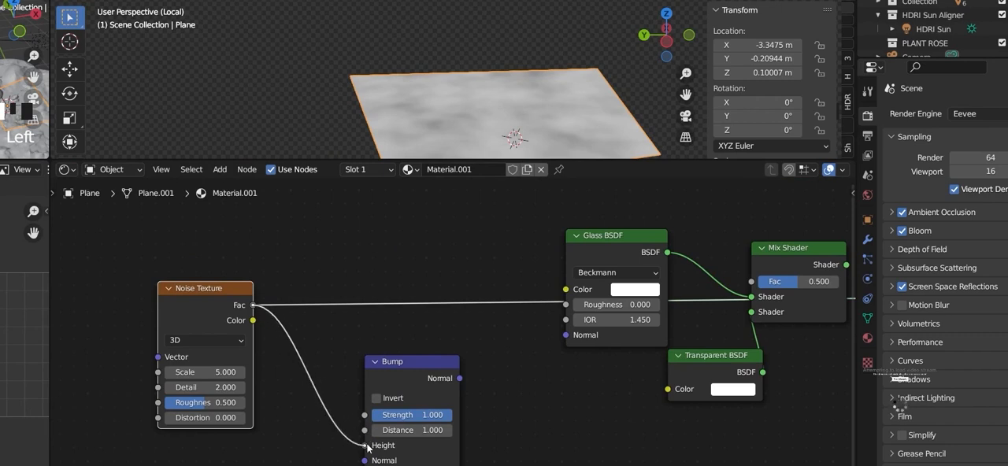
Step: Preview the Bump node's output directly on the plane and inspect its normals from several angles
ctrl+shift+click(423, 370)
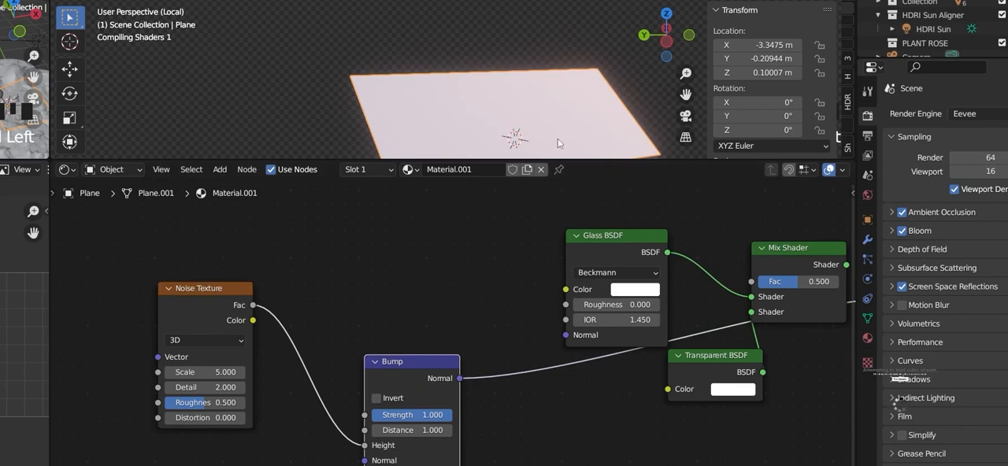
middle_drag(511, 122, 588, 78)
scroll(528, 100, up, 2)
scroll(528, 105, down, 4)
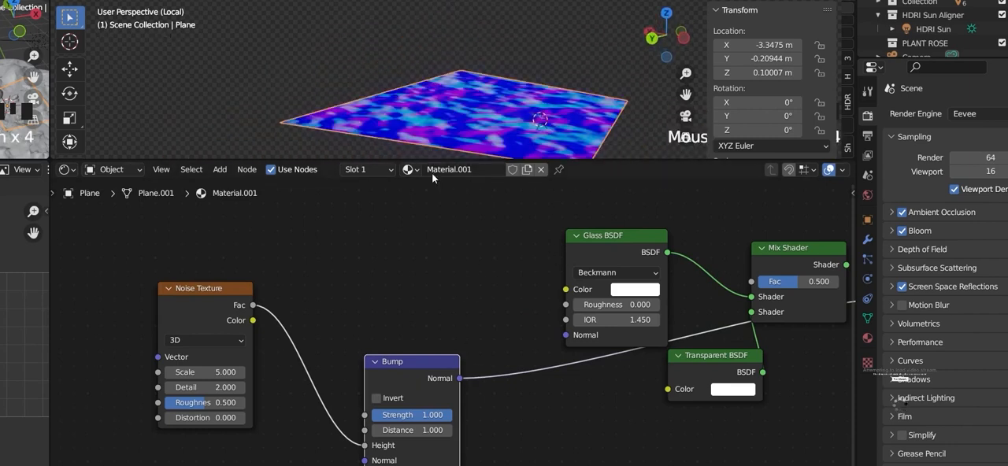
middle_drag(492, 111, 468, 108)
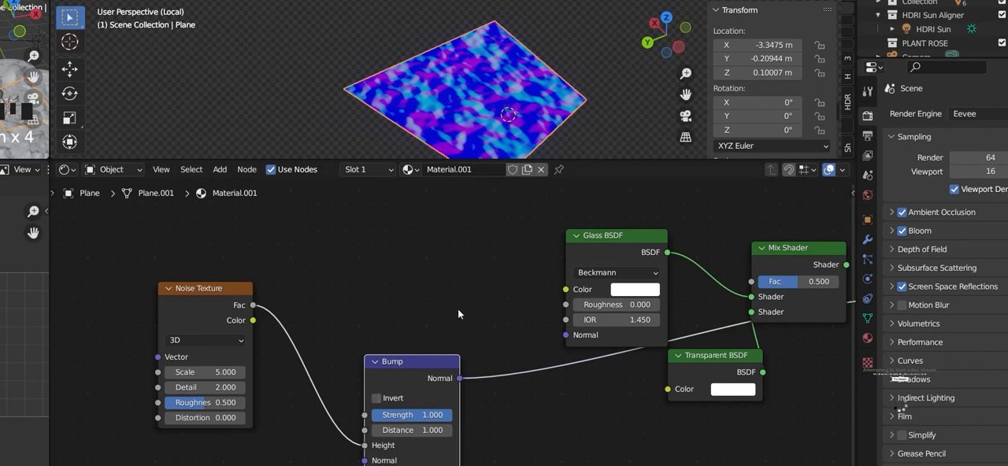
Step: Link the Bump's Normal output to the Glass BSDF's Normal input and reconnect the Mix Shader to the Material Output's Surface
drag(459, 379, 565, 334)
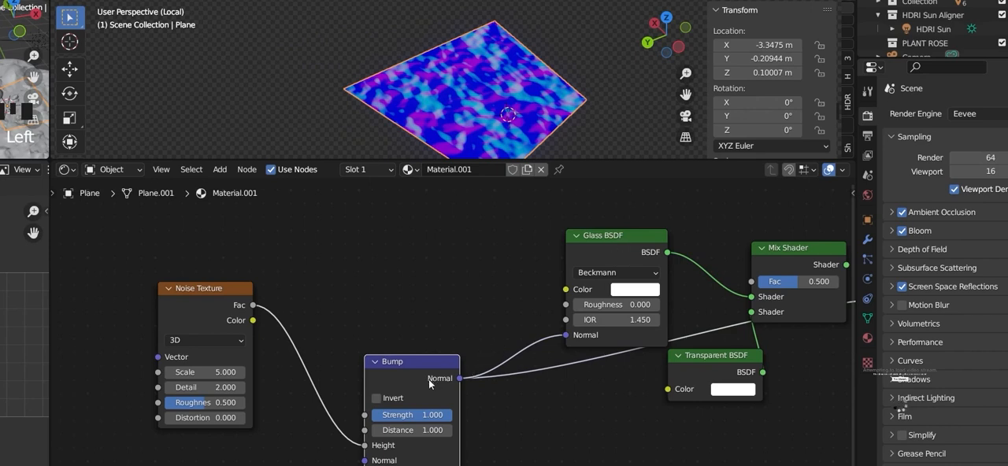
scroll(571, 323, up, 2)
scroll(663, 301, down, 1)
middle_drag(673, 303, 407, 362)
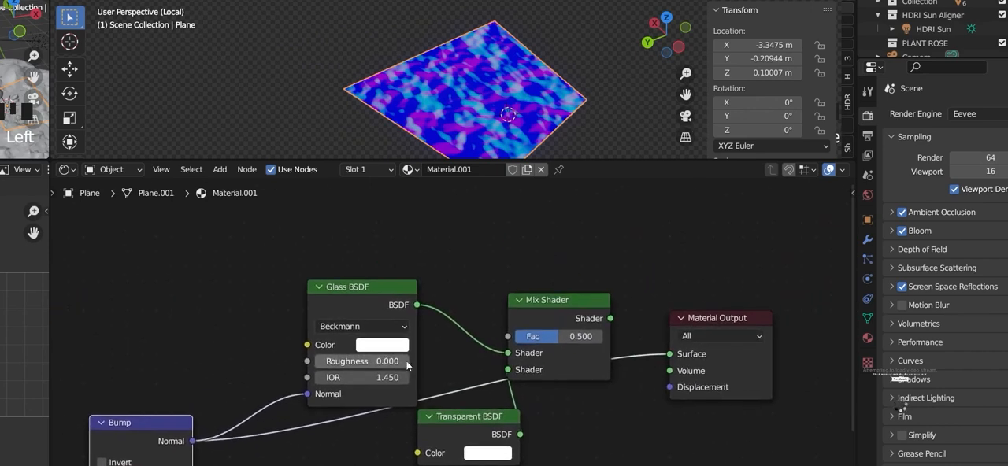
ctrl+shift+click(573, 313)
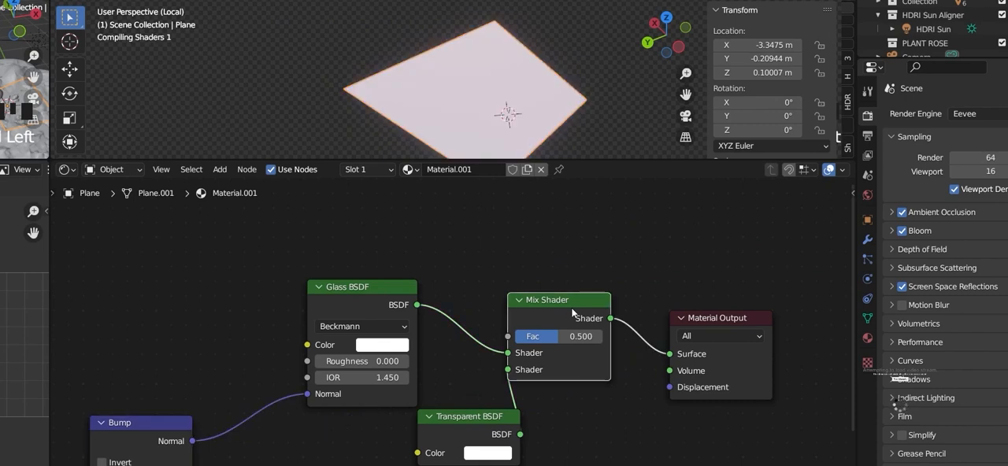
Step: Examine the bumped water plane from grazing angles and in the front orthographic view to check its actual geometry
middle_drag(398, 100, 452, 81)
middle_drag(458, 115, 529, 155)
scroll(490, 108, up, 3)
middle_drag(481, 132, 551, 70)
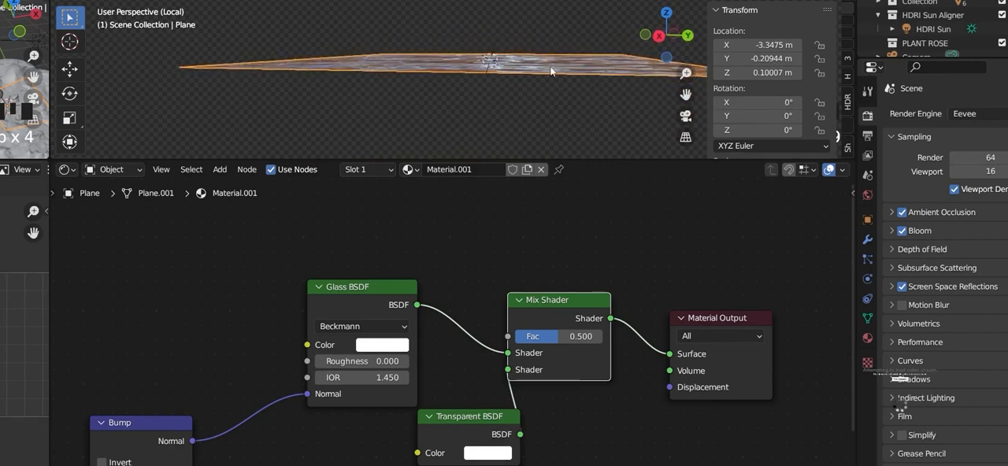
key(KP_1)
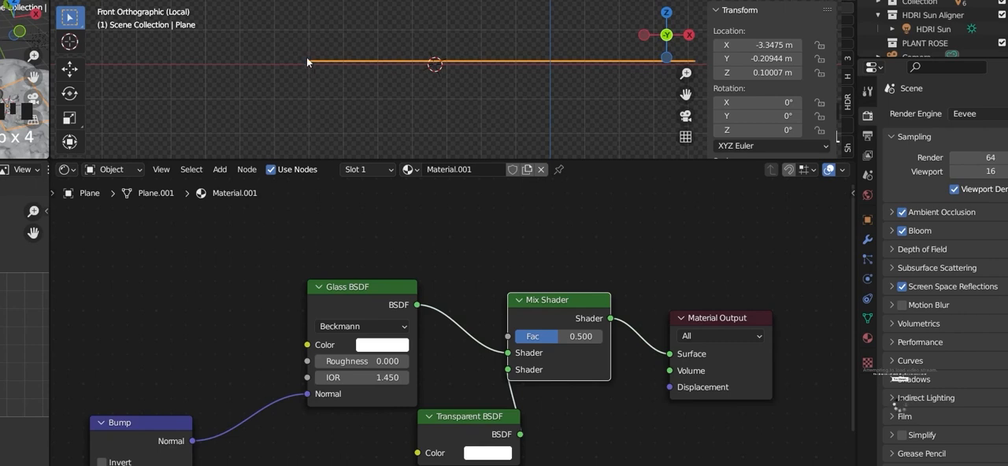
scroll(307, 58, up, 3)
middle_drag(268, 69, 488, 128)
Step: Lower the Bump node's Strength for gentler ripples and take the plane out of local view
middle_drag(212, 431, 298, 380)
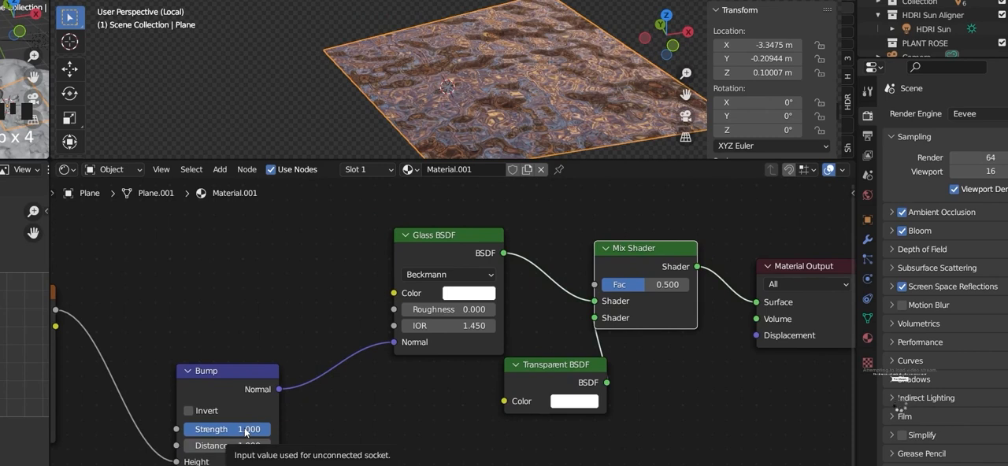
drag(246, 432, 195, 432)
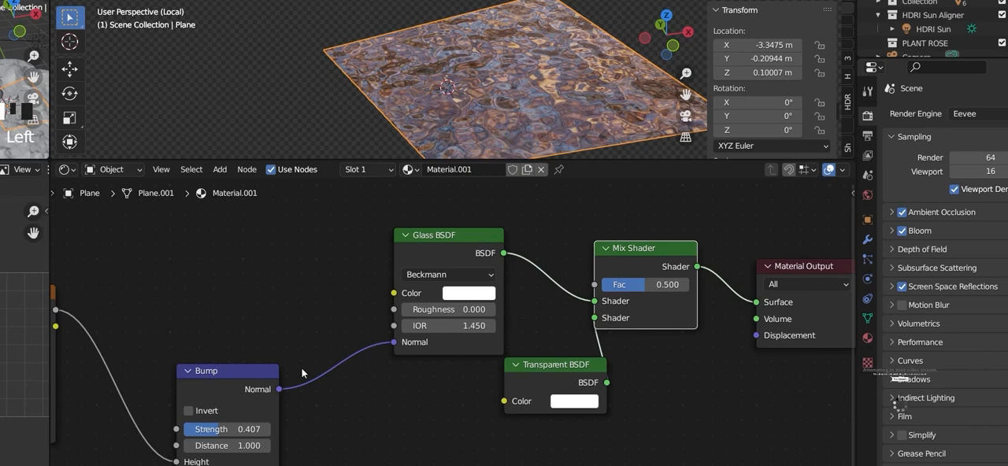
drag(195, 432, 168, 432)
middle_drag(343, 136, 370, 74)
key(KP_Divide)
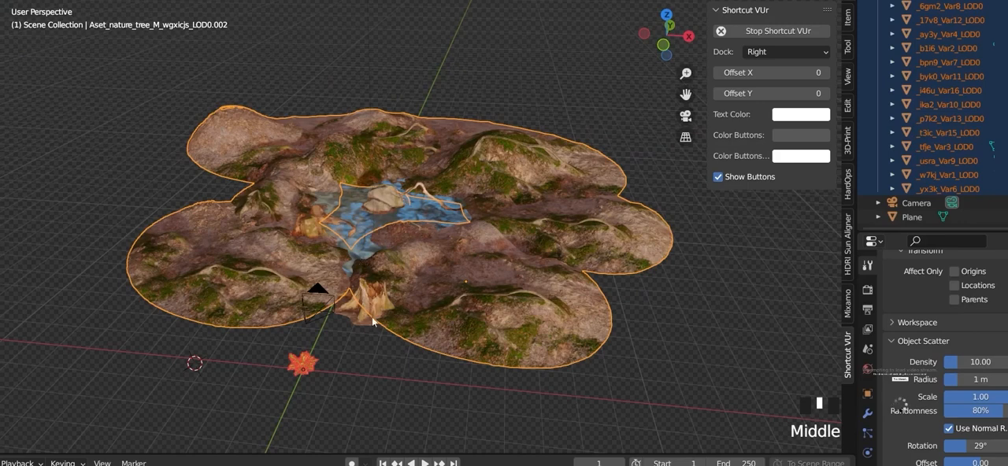
Step: Undo the recent scatter and selection changes back to the single Lady Fern asset in the green plants collection
middle_drag(336, 374, 378, 307)
scroll(305, 399, up, 7)
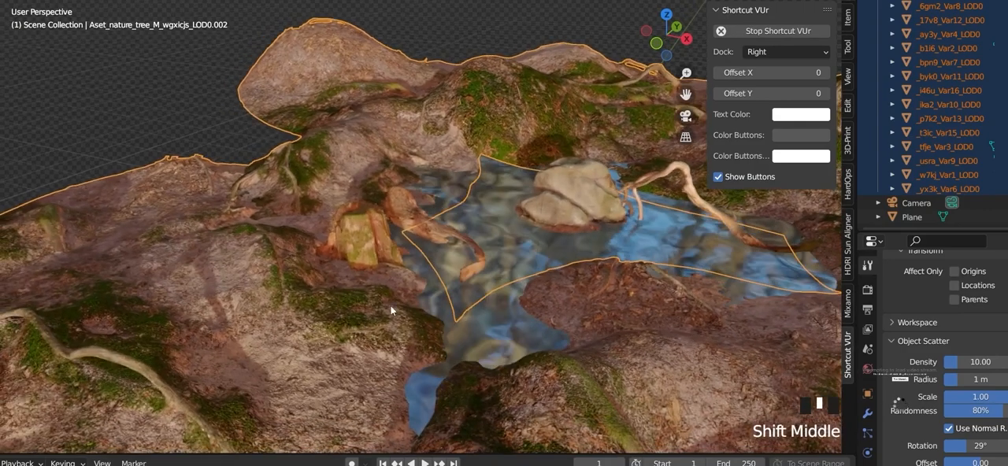
scroll(404, 264, down, 7)
middle_drag(404, 264, 379, 296)
scroll(328, 374, up, 5)
key(ctrl+z)
ctrl+scroll(322, 338, down, 3)
key(ctrl+z)
key(ctrl+z)
key(ctrl+z)
scroll(318, 288, down, 5)
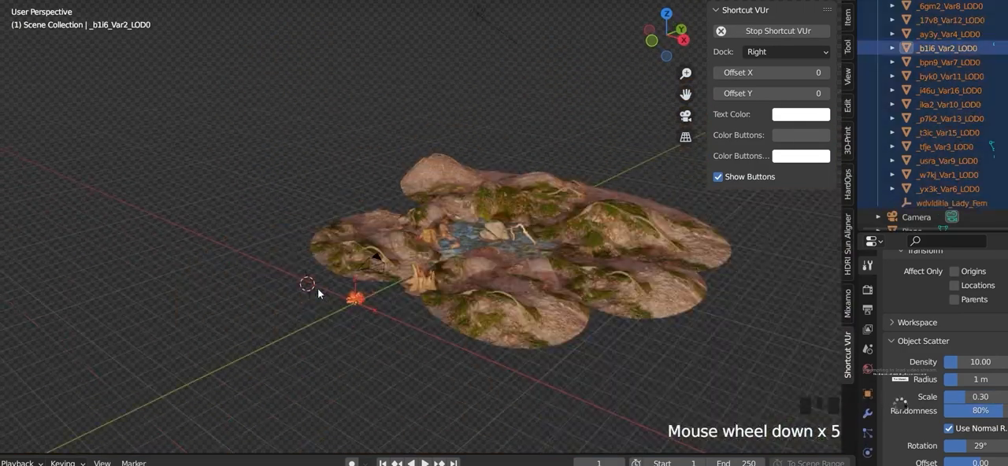
key(ctrl+z)
key(ctrl+z)
key(ctrl+z)
key(ctrl+z)
key(ctrl+z)
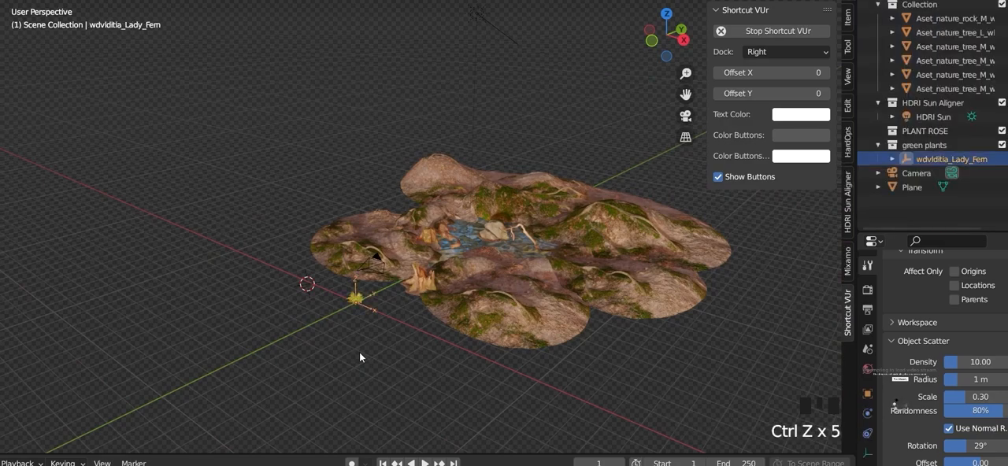
Step: Examine the Lady Fern plant in front of the tree stump, keeping it at its original position
scroll(390, 277, up, 6)
middle_drag(389, 277, 487, 257)
scroll(390, 226, down, 6)
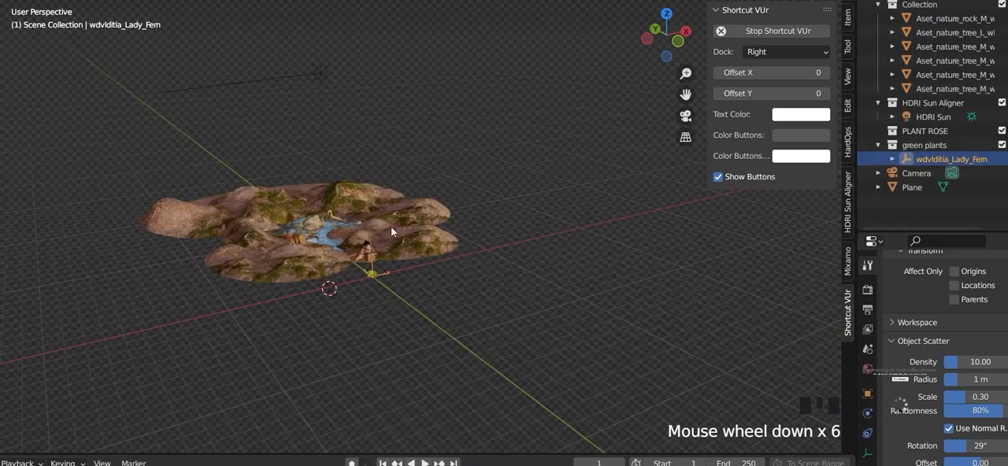
middle_drag(431, 295, 352, 428)
scroll(356, 304, up, 7)
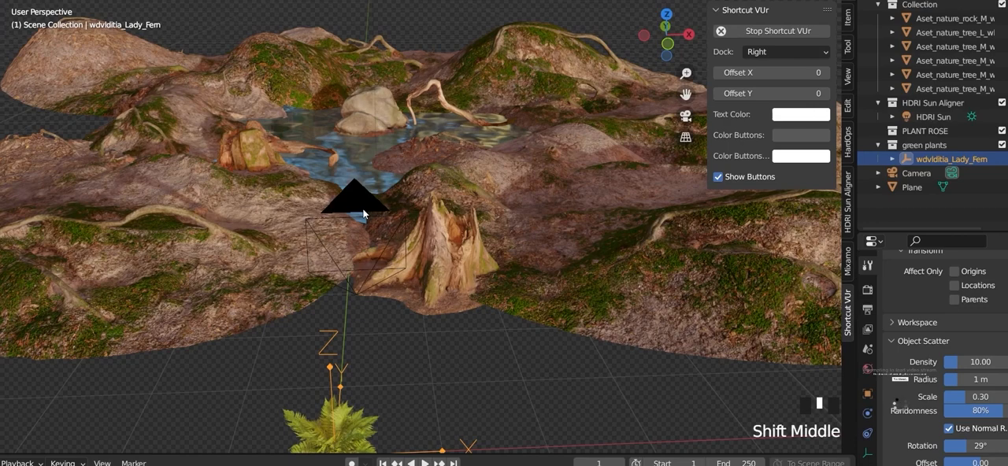
scroll(363, 212, down, 3)
scroll(387, 314, up, 3)
shift+middle_drag(372, 339, 346, 230)
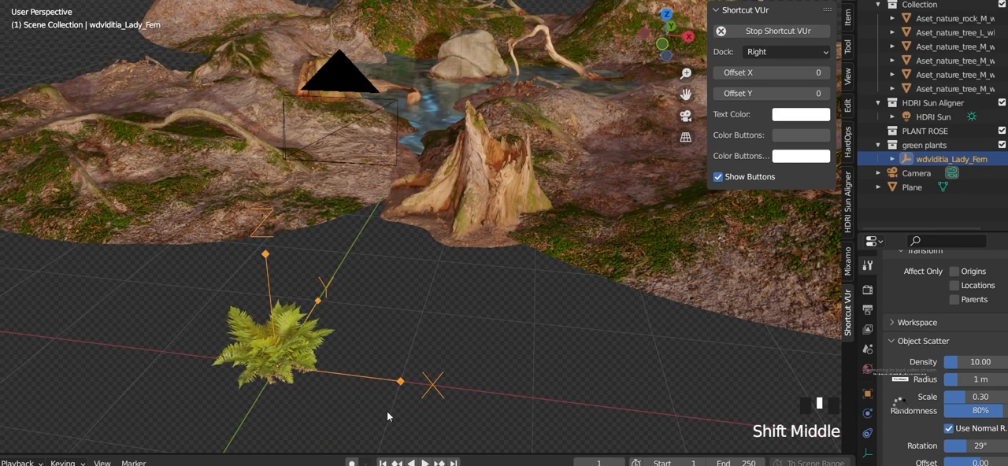
key(g)
right_click(391, 390)
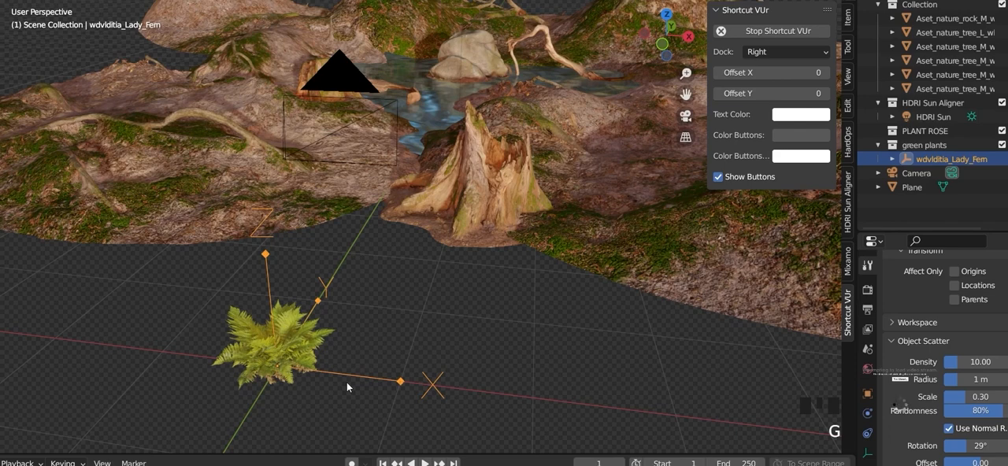
Step: Examine how the Lady Fern is built by test-moving its parent empty and picking a single frond mesh
scroll(338, 377, up, 2)
shift+middle_drag(295, 346, 395, 280)
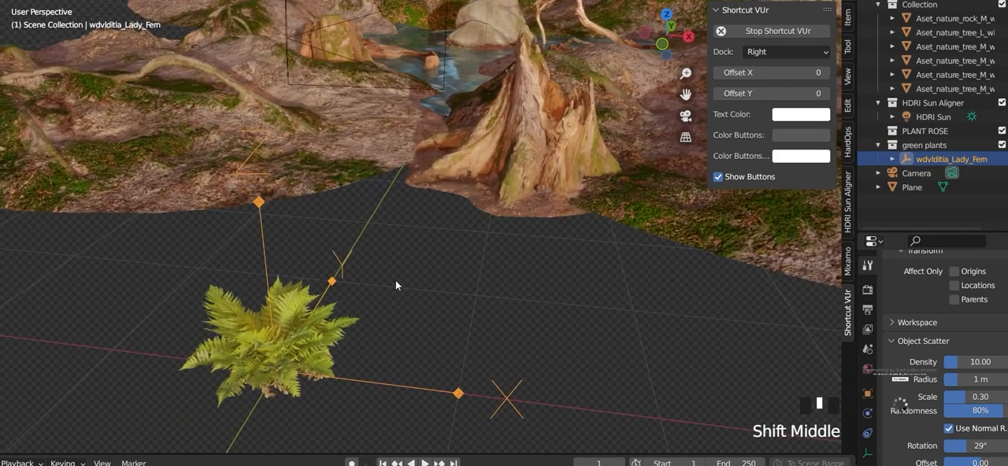
scroll(337, 318, up, 1)
shift+middle_drag(337, 319, 327, 294)
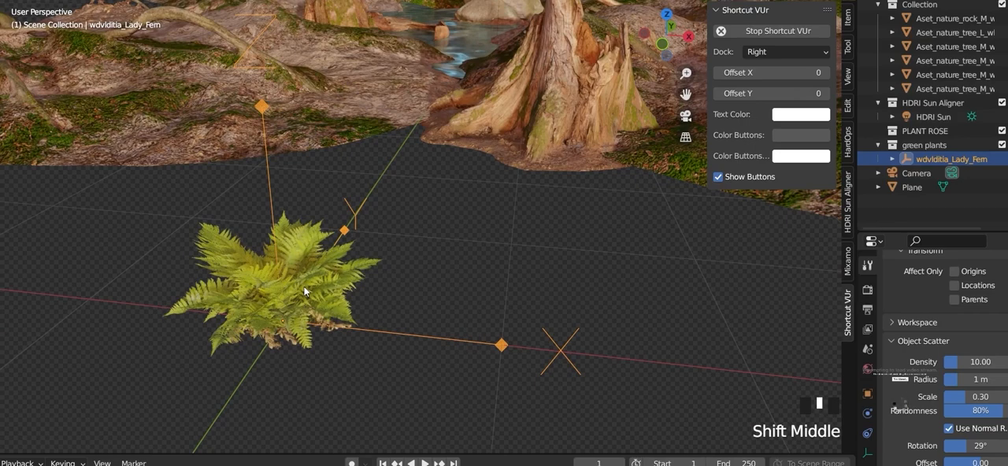
middle_drag(364, 303, 502, 267)
scroll(280, 254, up, 5)
scroll(385, 218, down, 6)
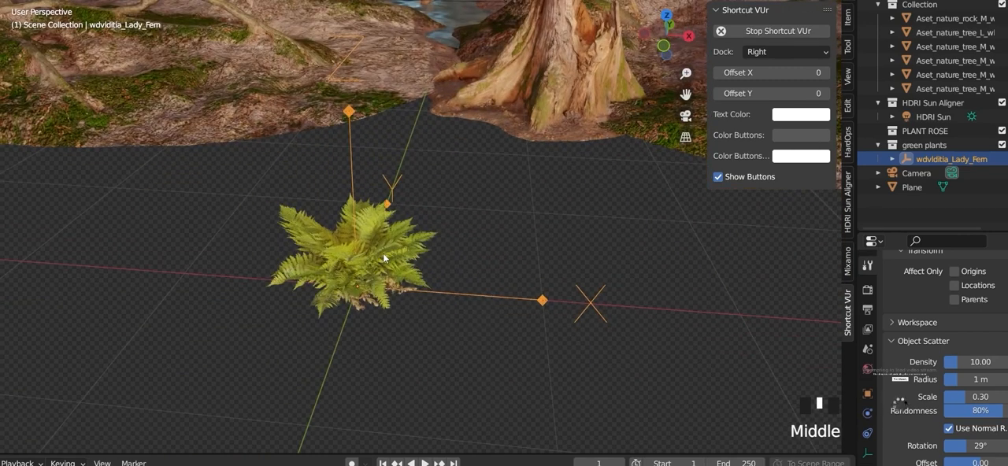
click(437, 277)
click(476, 295)
key(g)
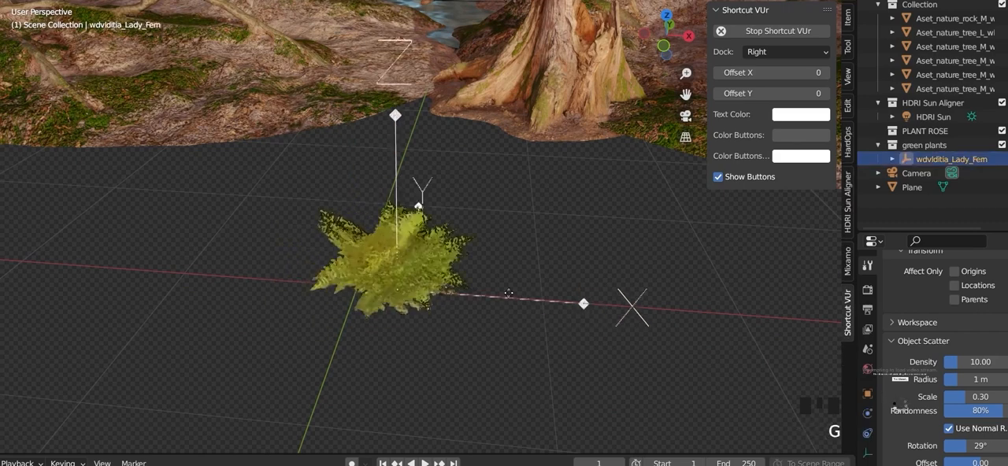
right_click(303, 263)
click(338, 301)
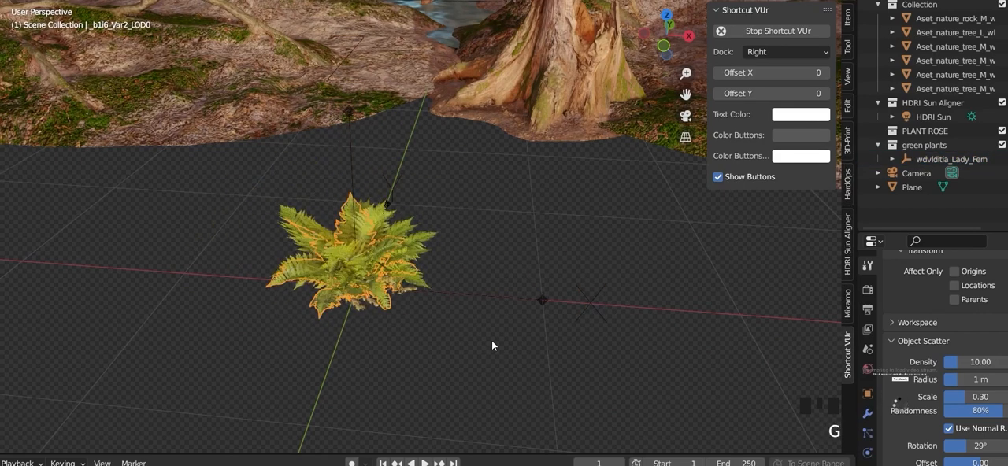
click(461, 311)
middle_drag(425, 273, 364, 318)
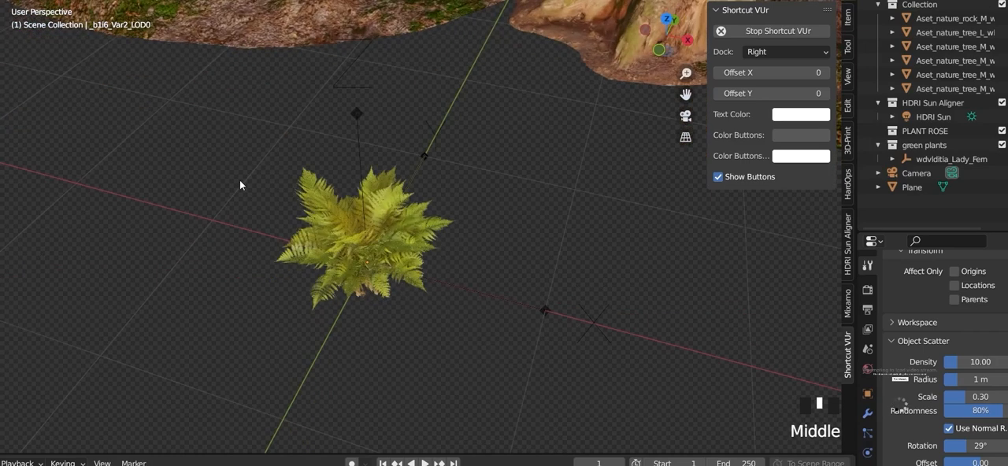
Step: Select the whole Lady Fern and check the Scatter Objects add-on in the add-on preferences
drag(213, 144, 596, 373)
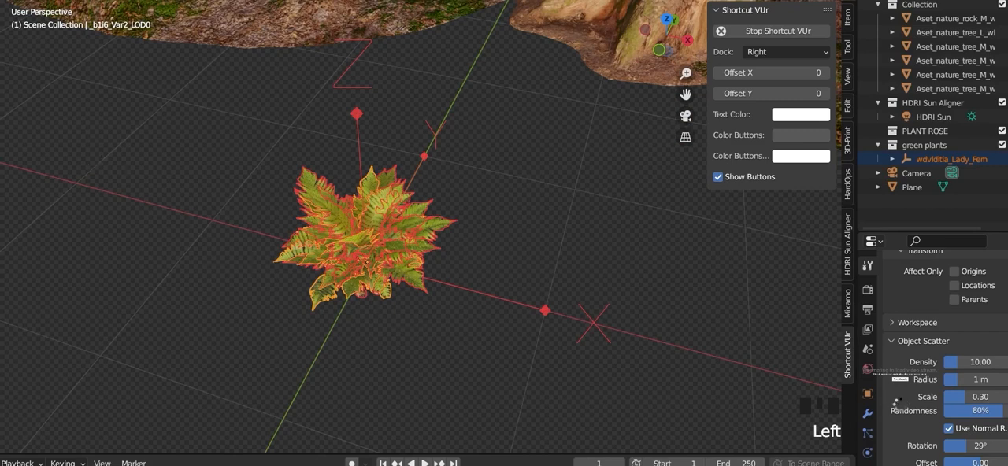
click(32, 1)
click(78, 154)
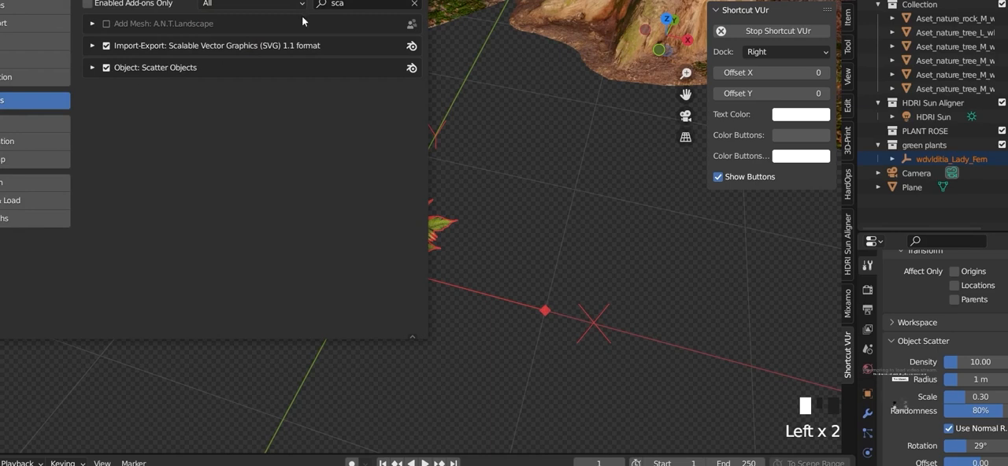
click(412, 1)
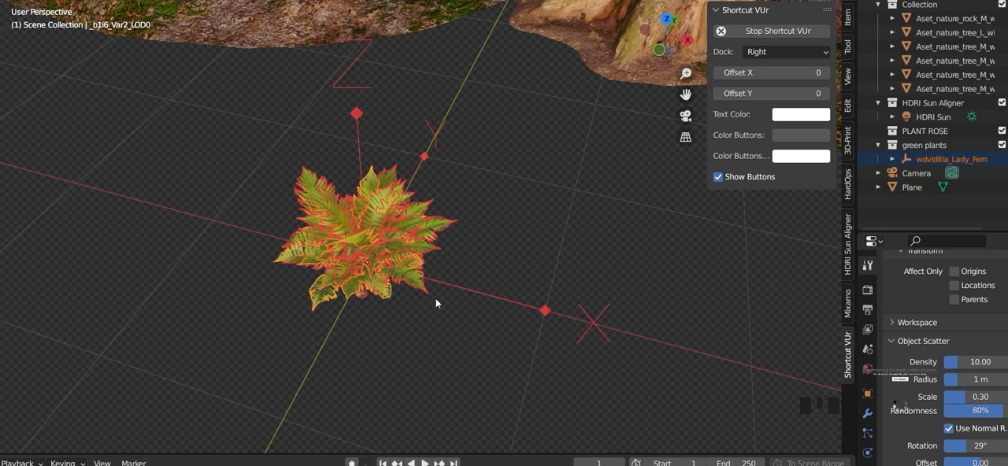
Step: Unparent all Lady Fern meshes from their empty using Clear and Keep Transformation
click(473, 288)
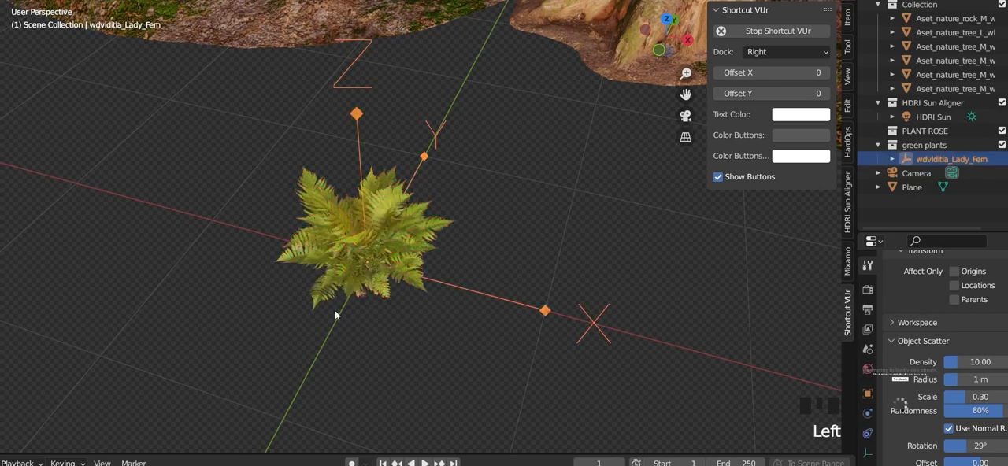
drag(241, 138, 573, 387)
key(ctrl+a)
click(417, 302)
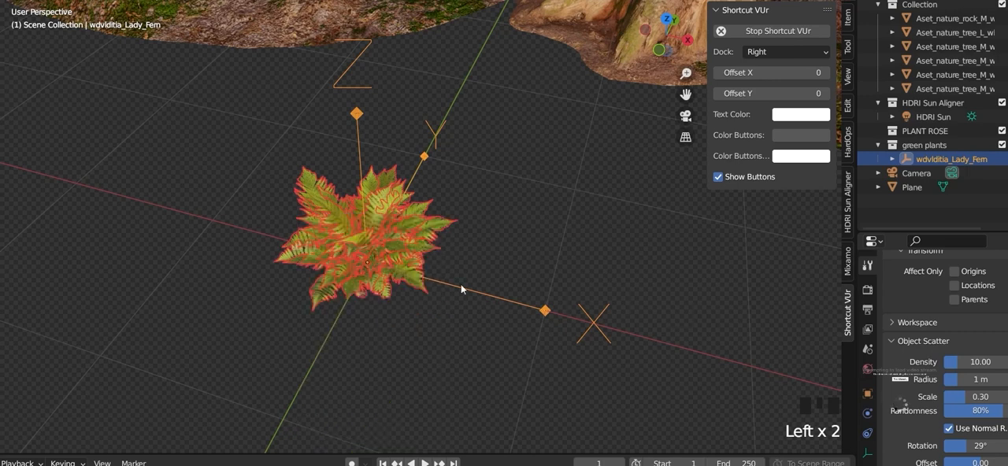
key(alt+p)
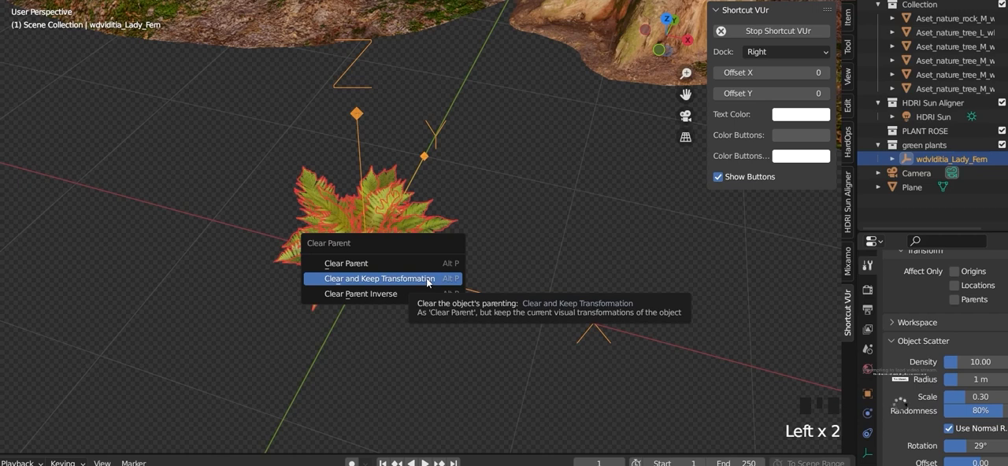
click(427, 280)
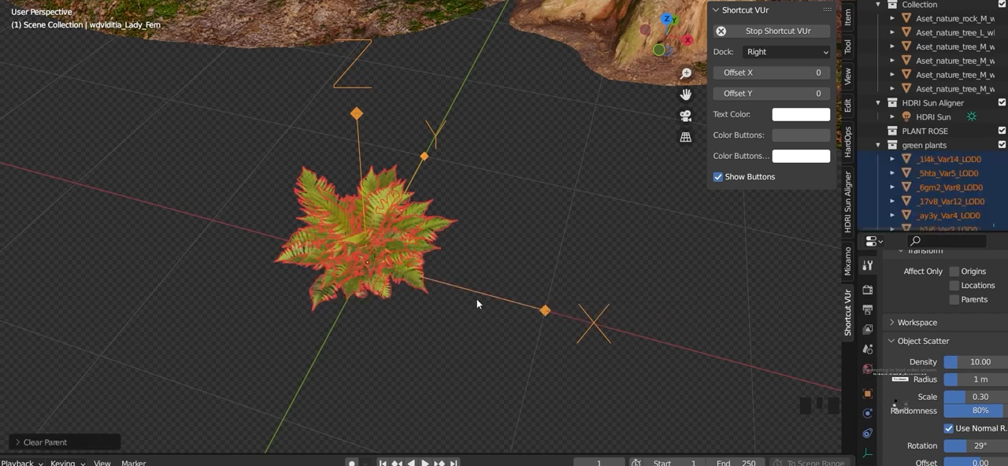
Step: Test-move the fern's former parent empty on its own and review the loose meshes in the green plants collection
click(479, 295)
key(g)
right_click(483, 336)
scroll(955, 187, down, 3)
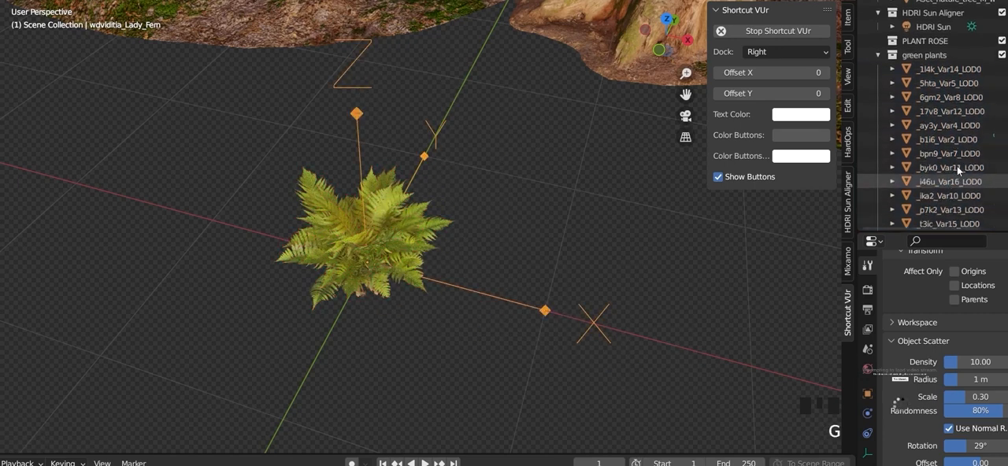
scroll(913, 170, down, 4)
click(584, 250)
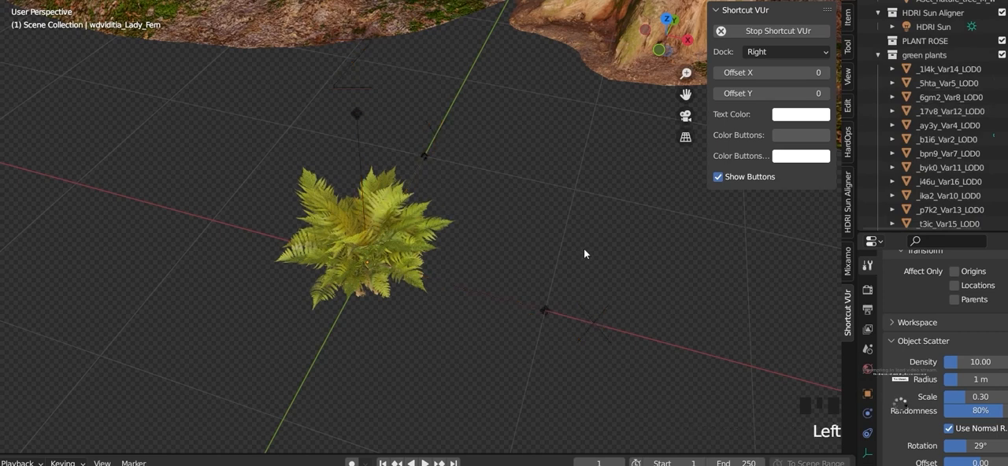
drag(213, 144, 581, 364)
key(m)
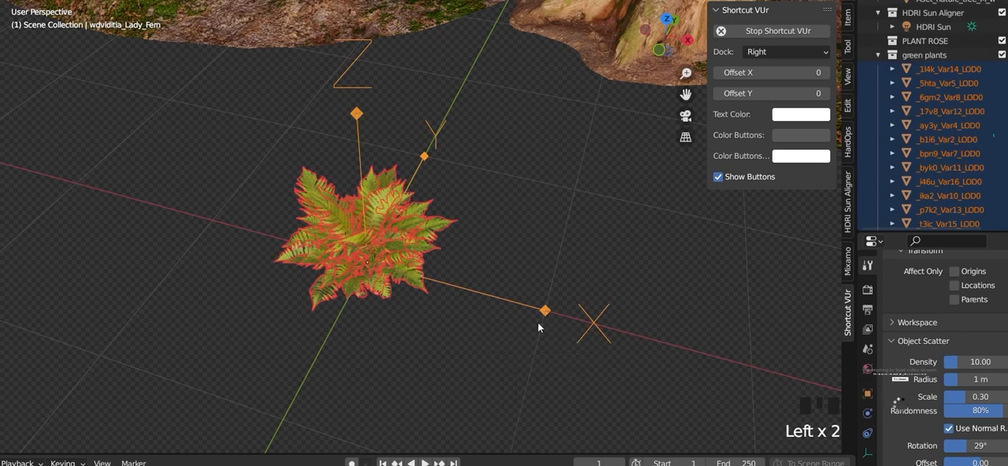
click(368, 361)
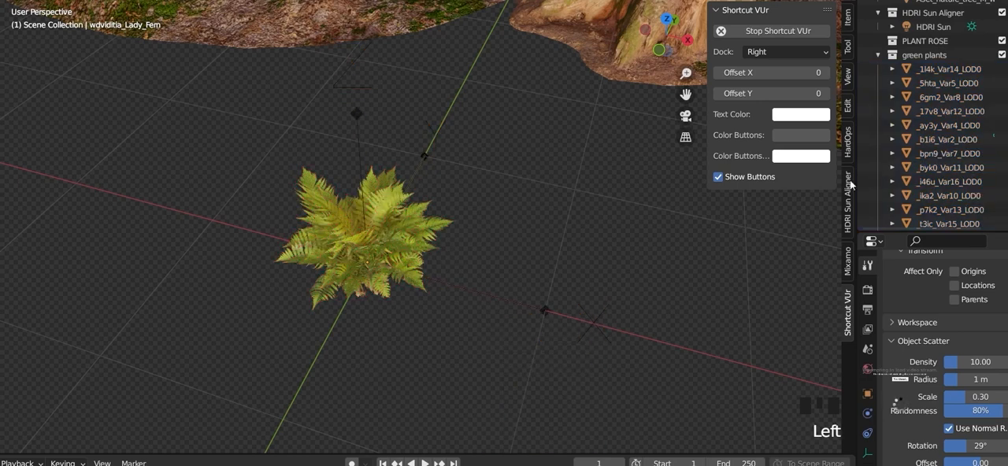
Step: Collapse the green plants collection and examine the fern's placement relative to the pond terrain
click(878, 56)
scroll(444, 272, down, 6)
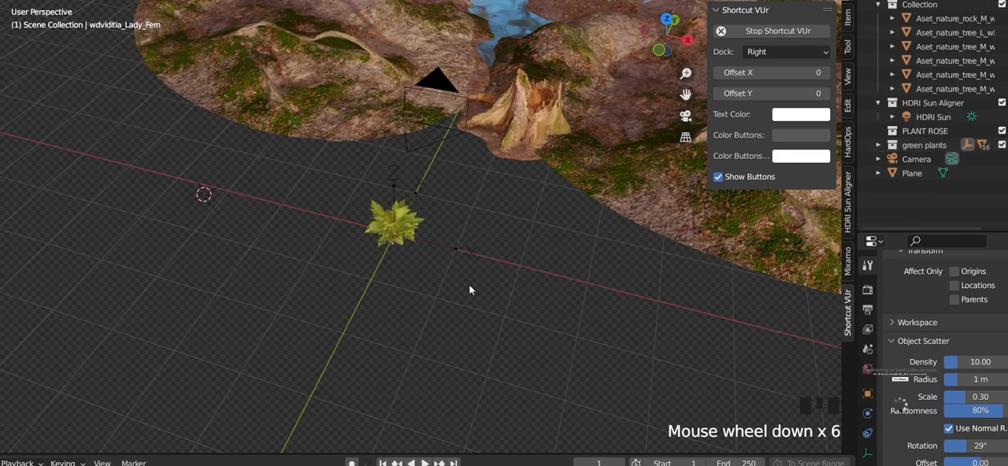
scroll(401, 268, up, 3)
middle_drag(401, 269, 388, 273)
scroll(386, 221, down, 1)
scroll(385, 220, down, 4)
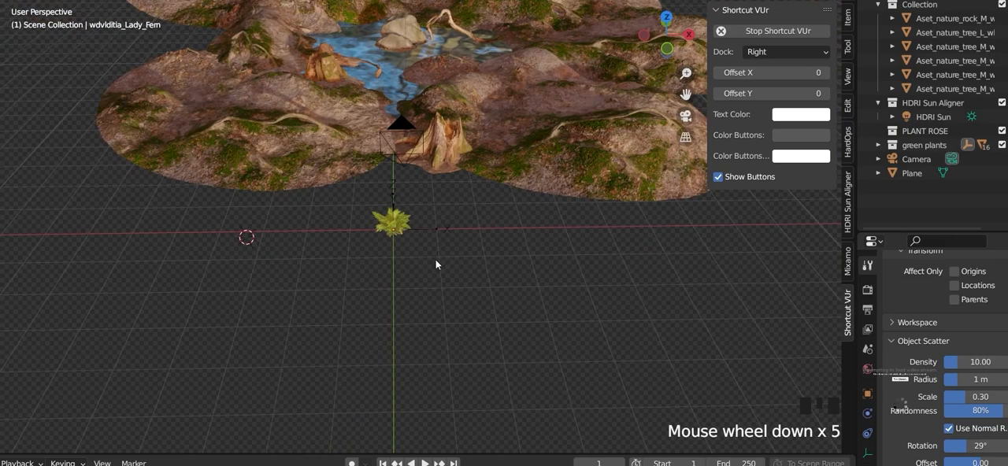
scroll(385, 251, up, 11)
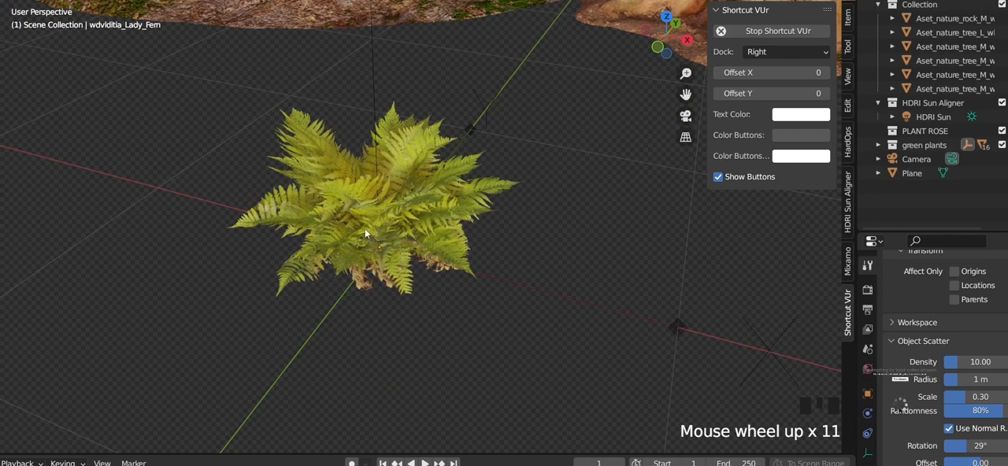
scroll(353, 245, down, 5)
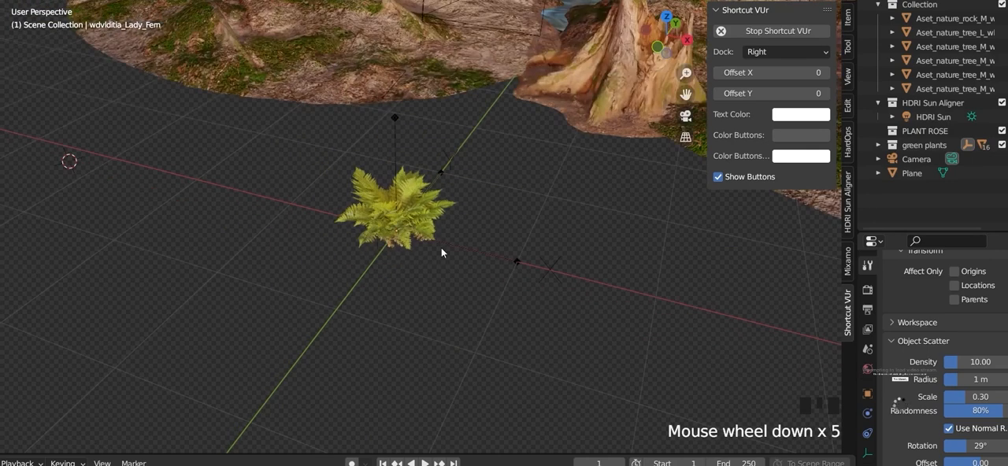
scroll(433, 296, down, 7)
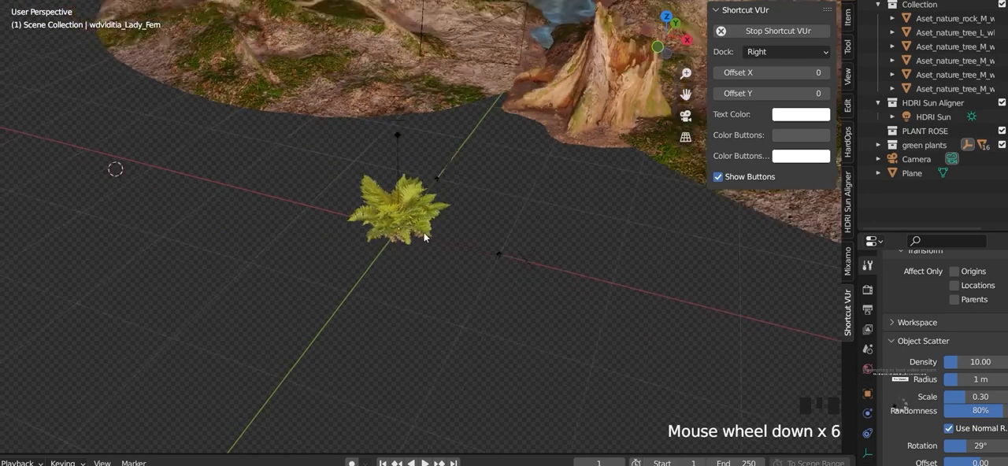
shift+middle_drag(462, 214, 273, 329)
scroll(271, 329, up, 4)
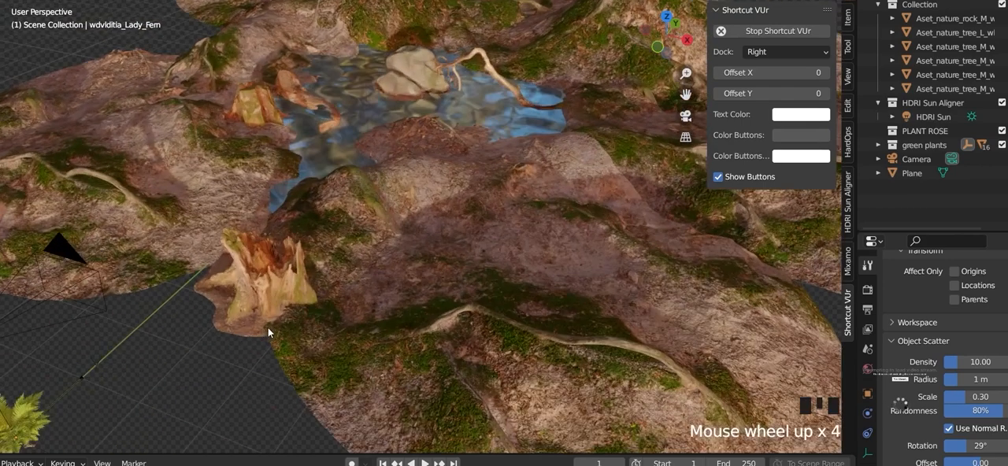
Step: Exclude the green plants collection from the view layer, keeping PLANT ROSE enabled
click(1001, 131)
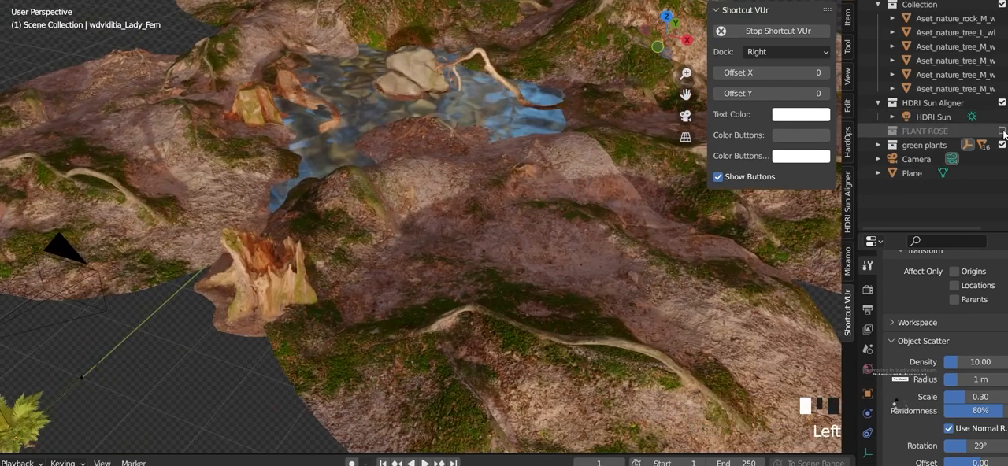
click(1001, 130)
click(1001, 145)
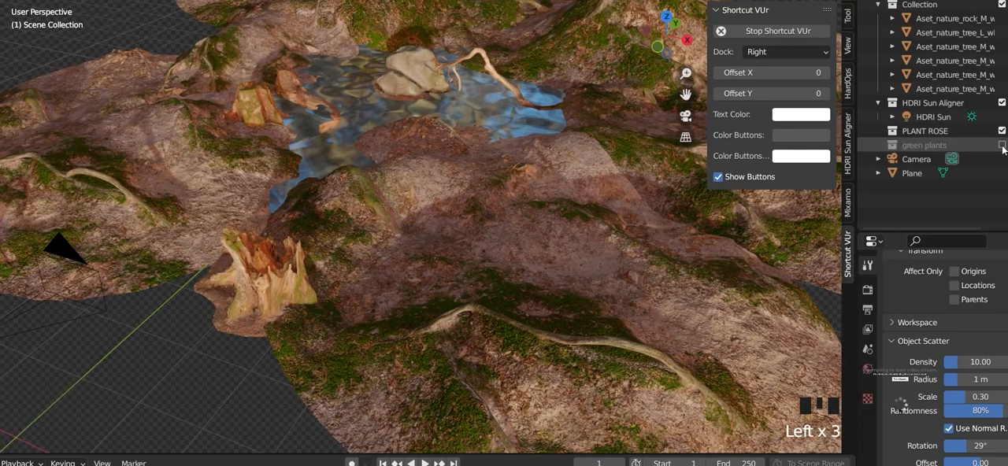
Step: Move the terrain, water, camera and sun together along the Y axis, away from the world origin
scroll(460, 220, down, 5)
middle_drag(447, 230, 411, 220)
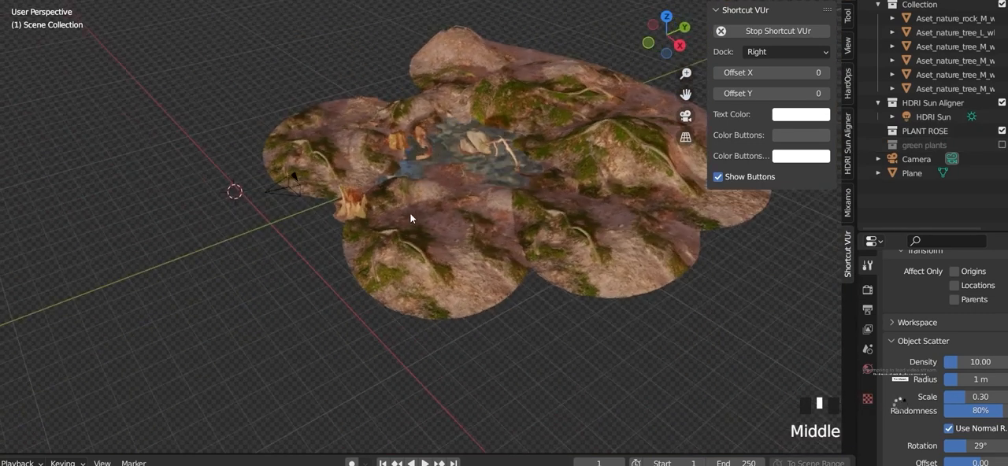
key(a)
key(g)
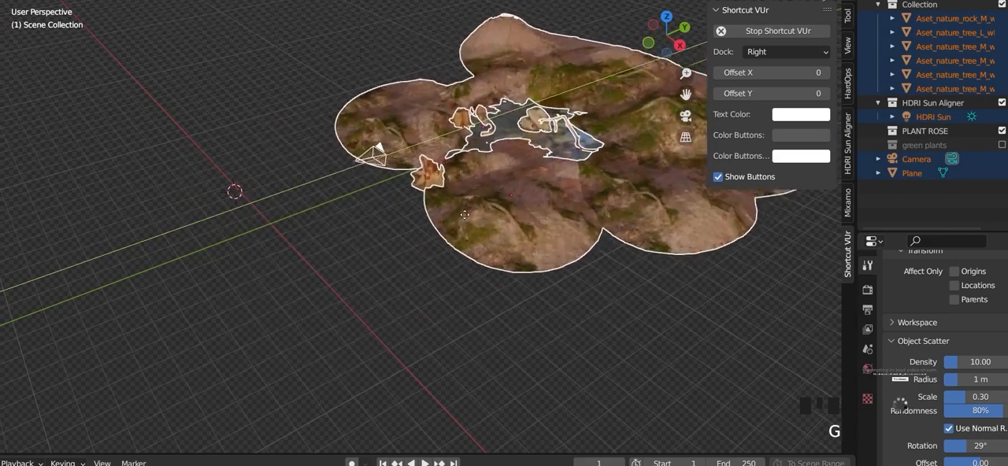
click(346, 222)
middle_drag(332, 216, 439, 191)
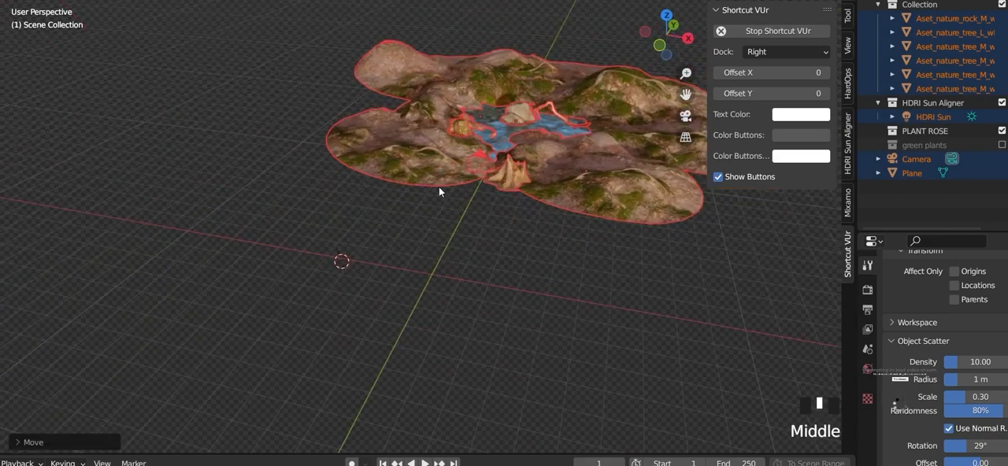
click(565, 289)
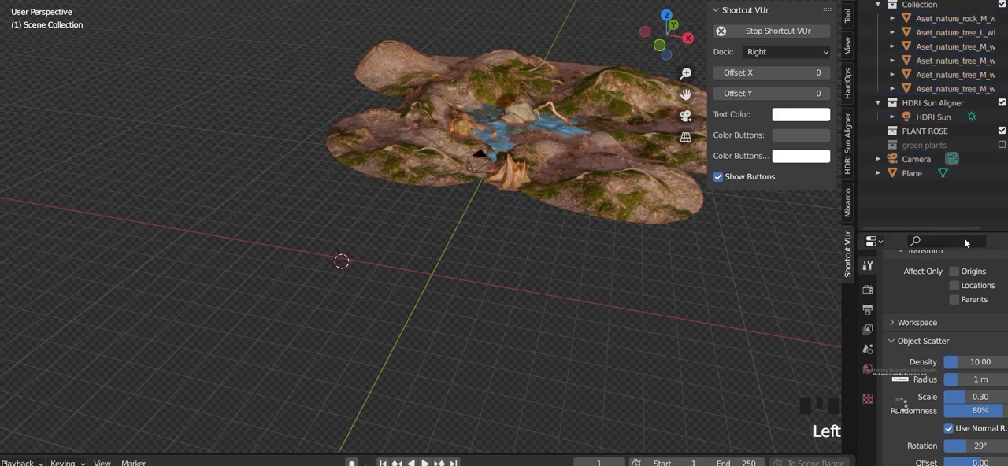
Step: Re-enable the green plants collection and delete the Lady Fern's leftover parent empty
click(1001, 146)
scroll(514, 307, up, 5)
shift+middle_drag(514, 307, 383, 305)
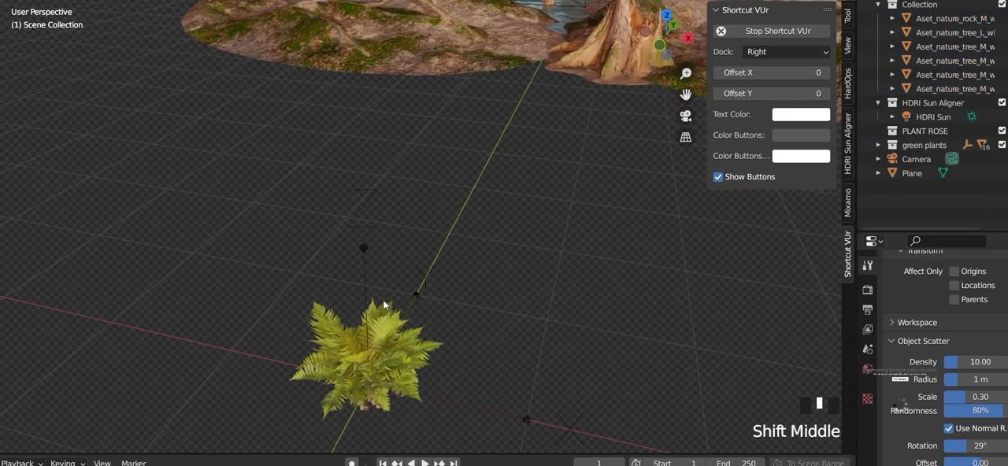
click(363, 249)
key(x)
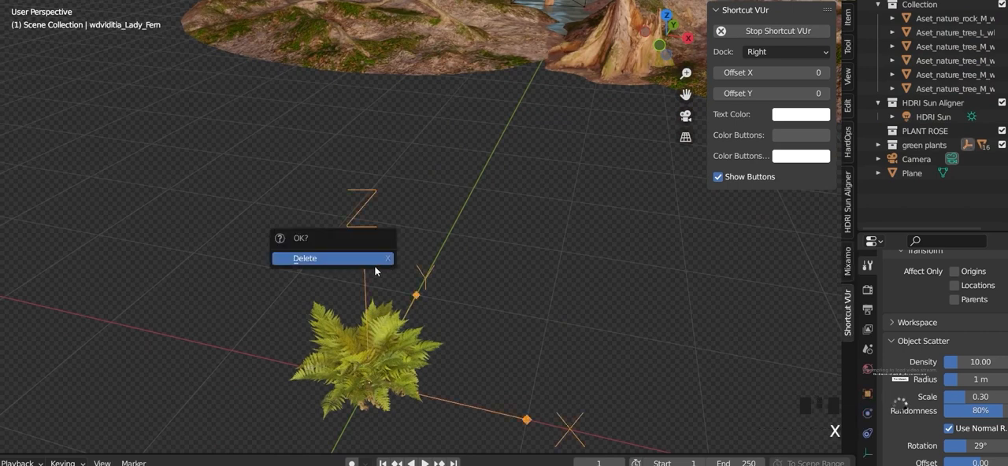
click(333, 319)
Step: Select all Lady Fern meshes and apply their Rotation & Scale
scroll(343, 248, down, 4)
drag(310, 191, 499, 319)
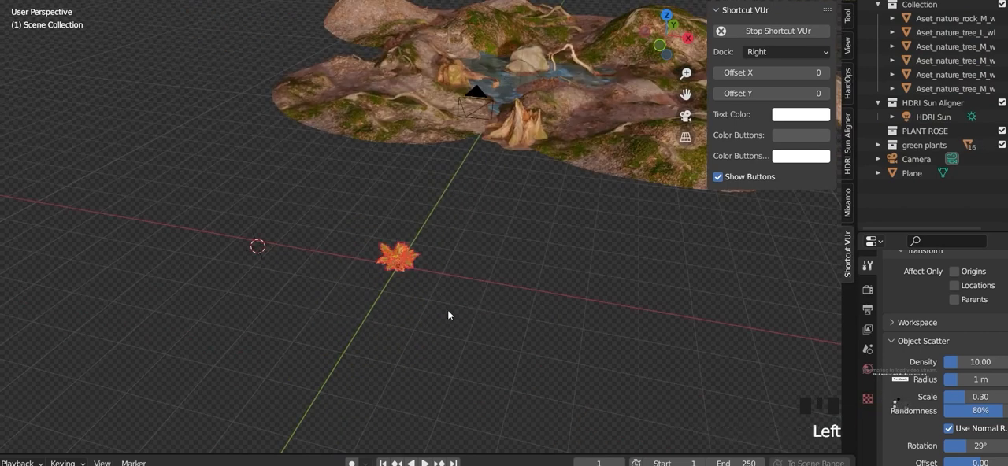
scroll(458, 318, up, 4)
shift+middle_drag(458, 318, 390, 357)
key(ctrl+a)
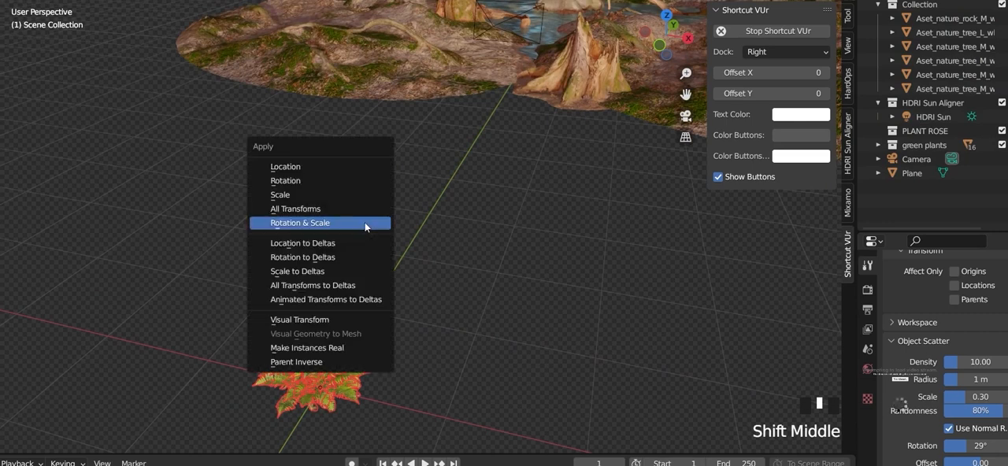
click(364, 222)
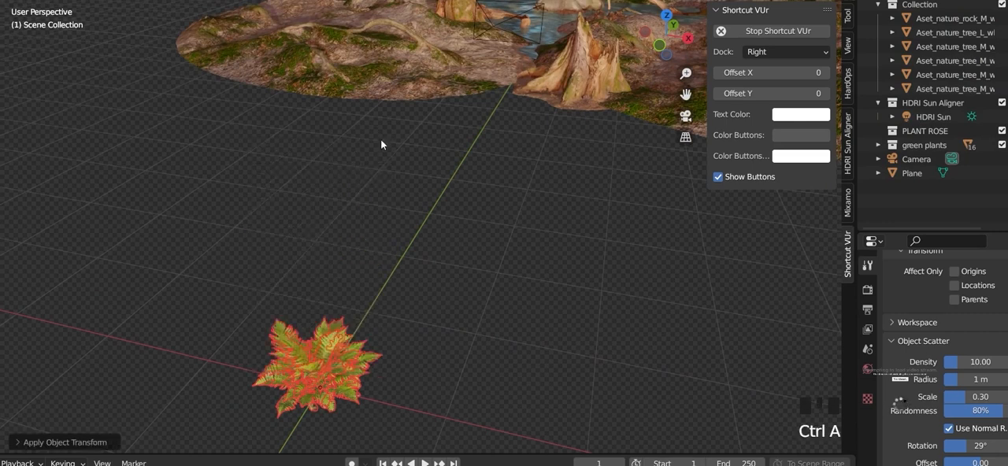
Step: Select the forest terrain mesh and apply its Rotation & Scale
click(423, 41)
shift+middle_drag(445, 74, 282, 245)
key(ctrl+a)
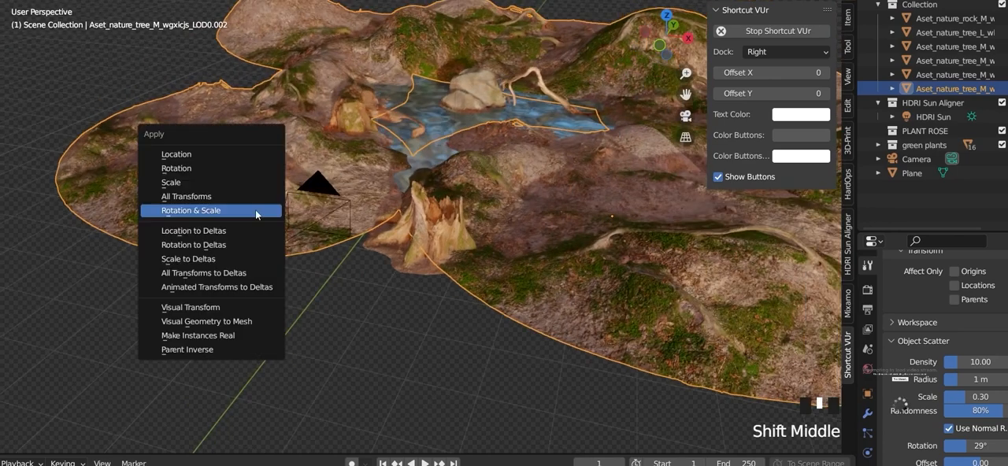
click(256, 212)
Step: Select all fern meshes with the terrain as the active object and start the Scatter Objects operator
scroll(237, 232, down, 8)
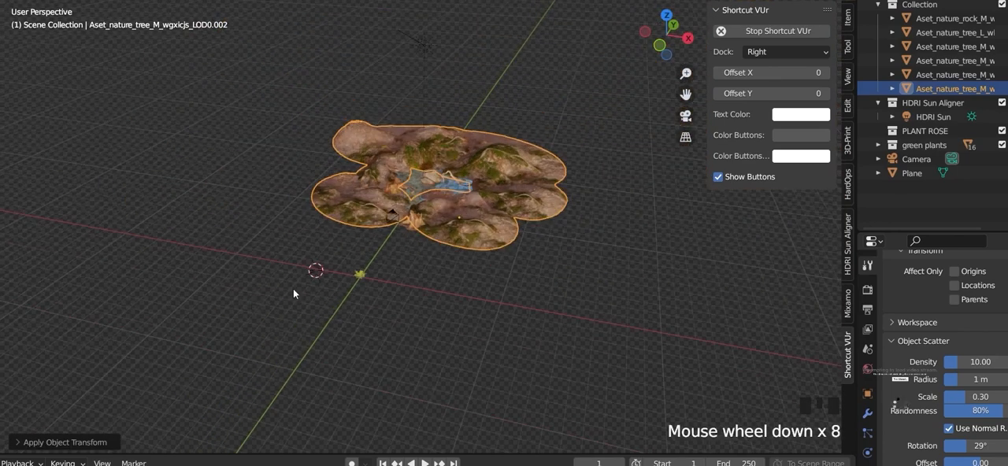
scroll(372, 324, up, 1)
scroll(372, 322, up, 5)
shift+middle_drag(312, 321, 395, 288)
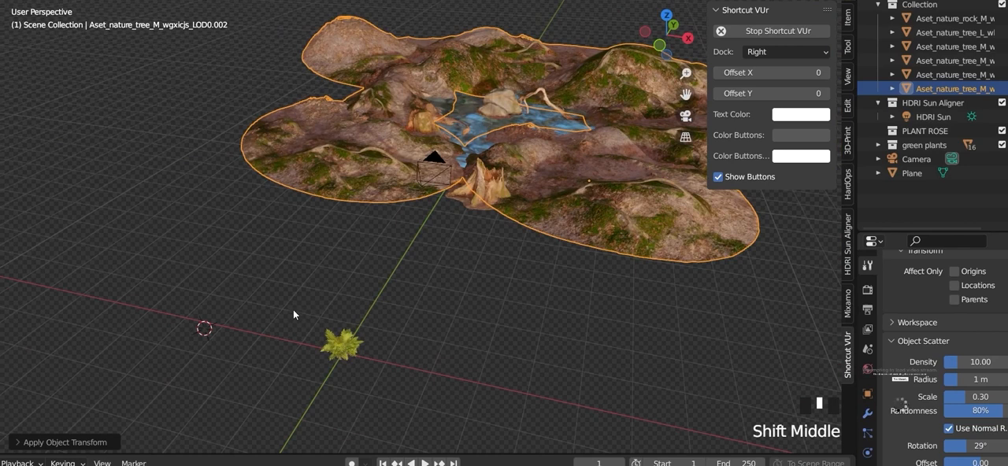
drag(259, 291, 406, 394)
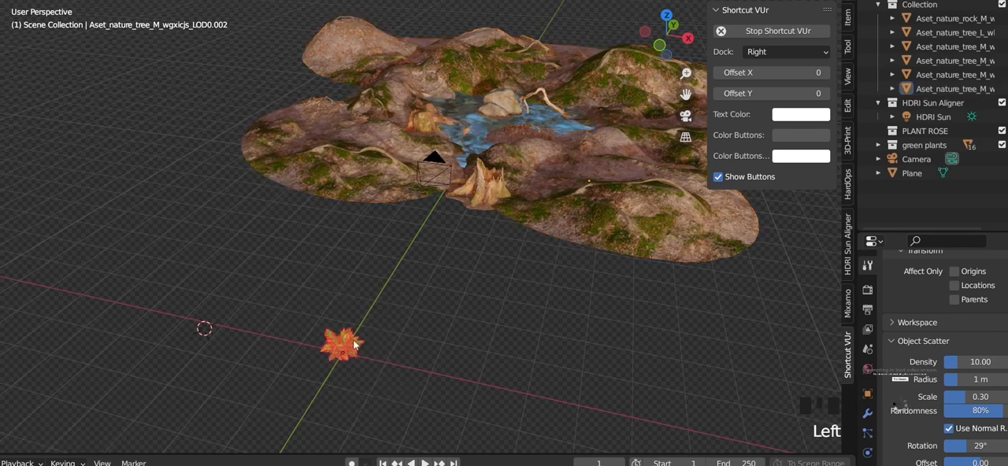
shift+click(386, 192)
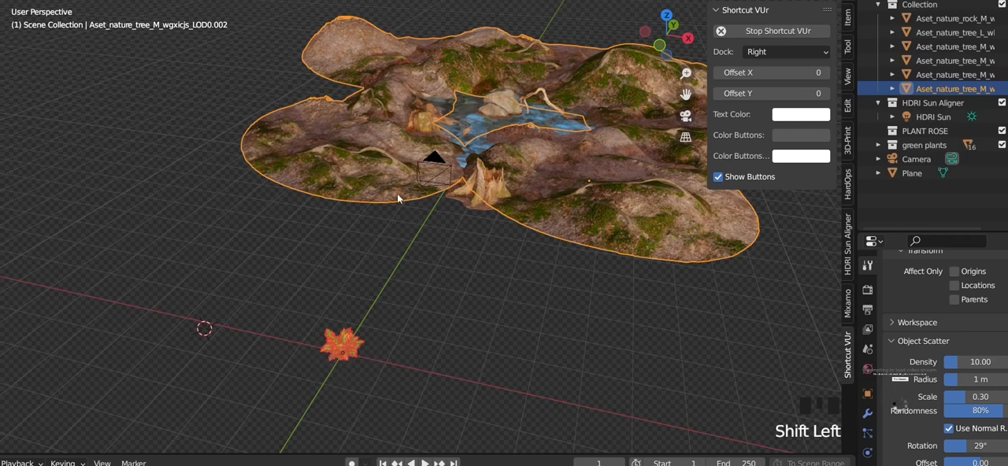
key(F3)
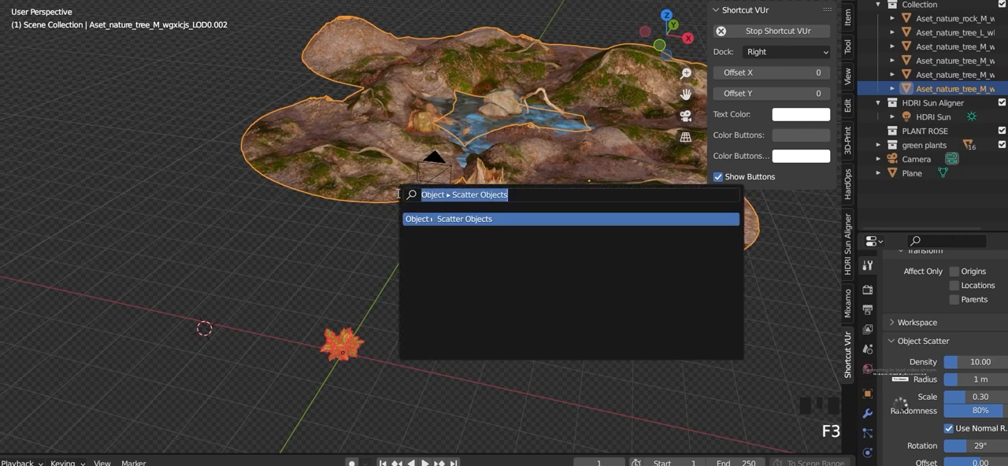
key(BackSpace)
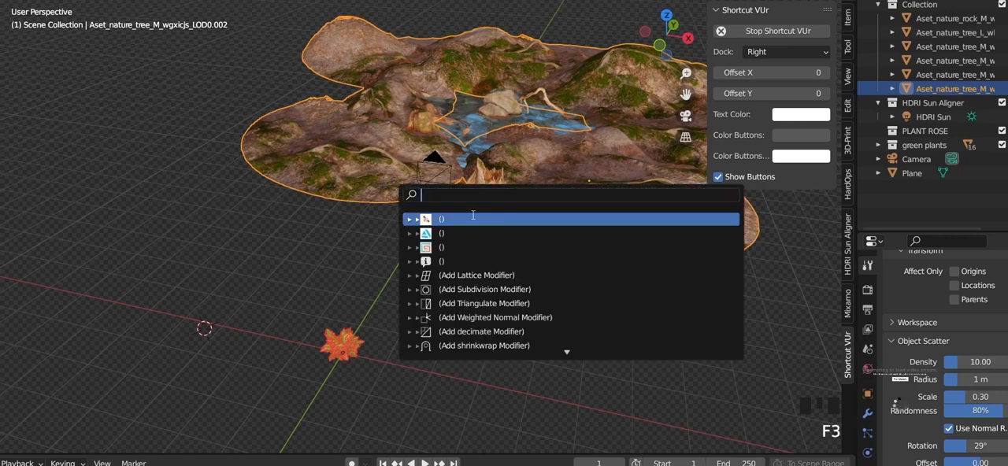
text(scatt)
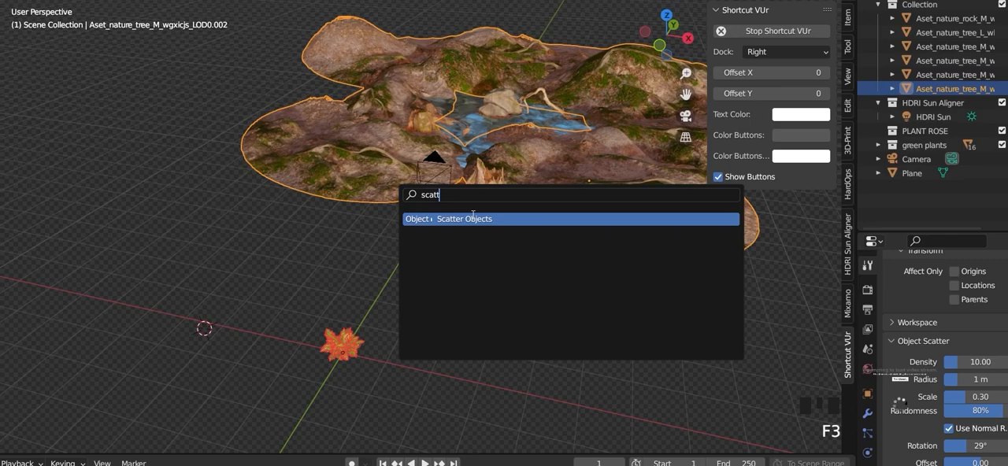
key(Return)
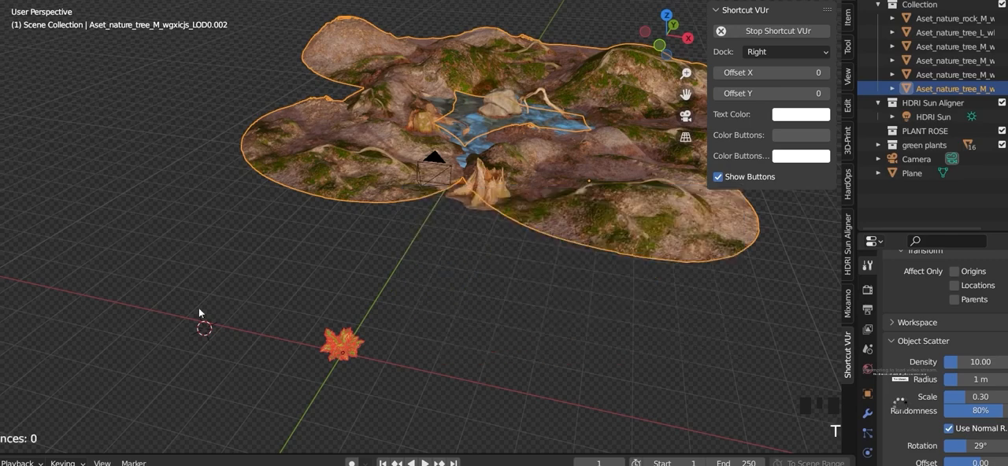
Step: Paint a curved fern scatter stroke across the foreground slope beside the pond's narrow outlet
scroll(128, 384, up, 1)
scroll(536, 203, up, 4)
shift+middle_drag(536, 202, 496, 358)
scroll(496, 357, up, 1)
scroll(950, 379, up, 4)
scroll(949, 379, down, 3)
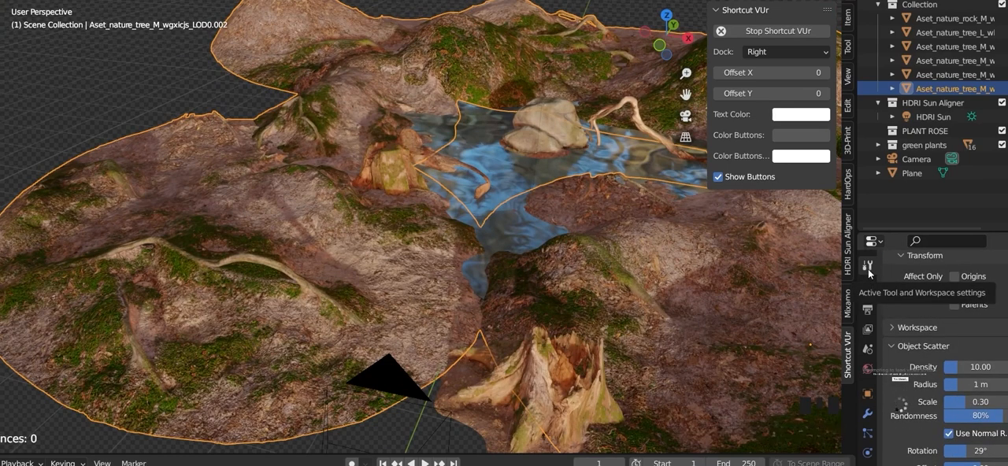
middle_drag(479, 288, 459, 420)
mouse_move(439, 324)
mouse_down()
mouse_move(386, 431)
mouse_move(254, 384)
mouse_up()
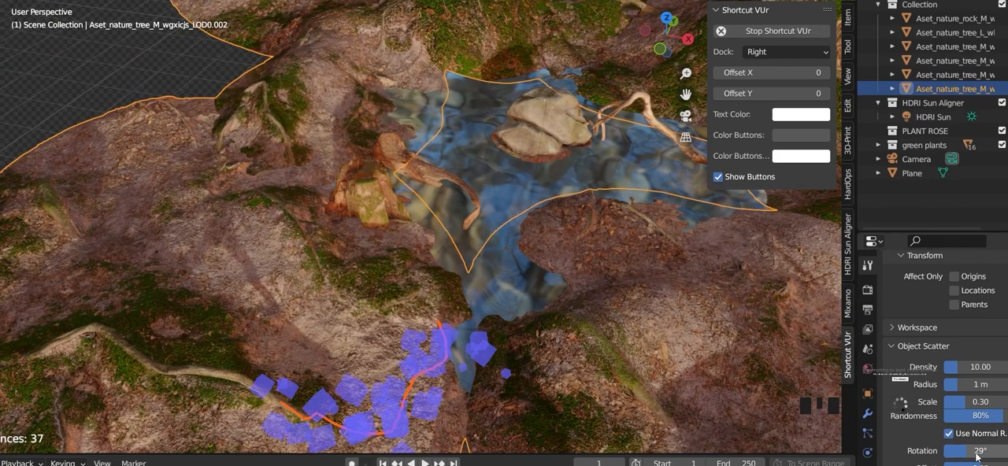
Step: Set the Object Scatter scale to 1.00 and view the enlarged patch on the terrain
drag(962, 403, 1004, 402)
scroll(645, 367, down, 6)
shift+middle_drag(476, 399, 386, 266)
scroll(359, 349, up, 5)
shift+middle_drag(360, 348, 295, 189)
middle_drag(303, 357, 373, 338)
scroll(373, 340, down, 4)
Step: Paint a scatter stroke along the muddy bank on the near side of the pond
shift+middle_drag(570, 308, 406, 386)
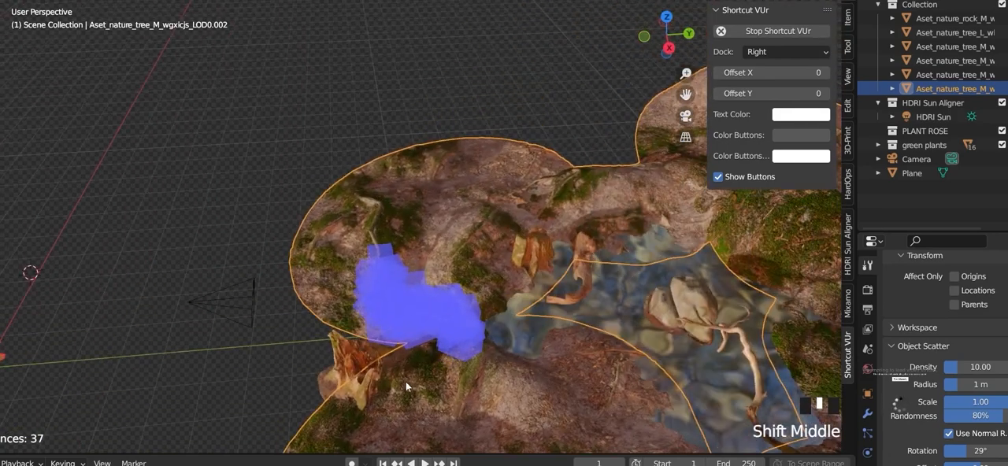
scroll(416, 318, up, 3)
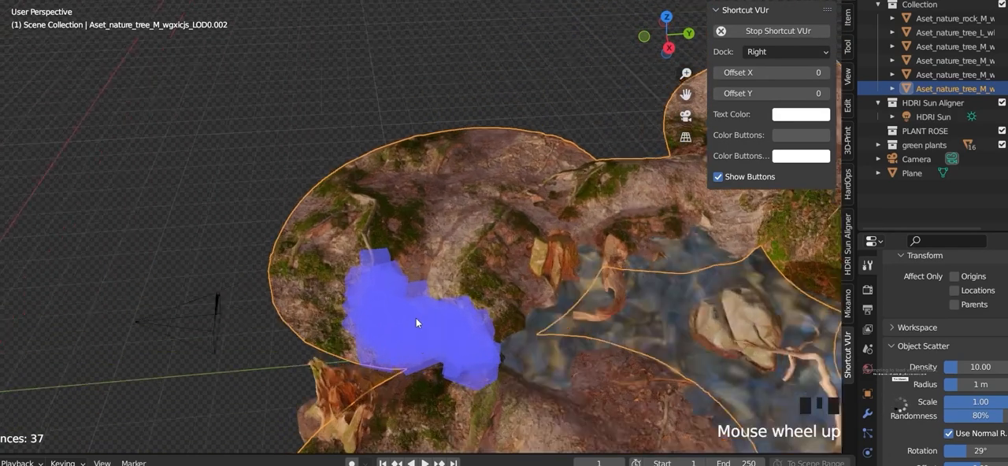
shift+middle_drag(546, 315, 473, 300)
middle_drag(411, 314, 477, 344)
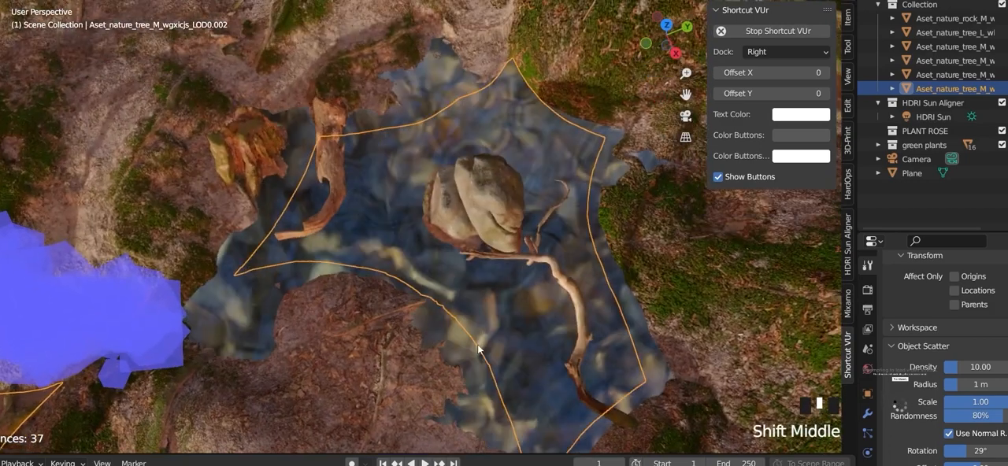
click(286, 362)
mouse_move(286, 362)
mouse_down()
mouse_move(394, 370)
mouse_move(464, 402)
mouse_up()
mouse_move(464, 401)
shift+middle_down()
mouse_move(394, 344)
mouse_move(400, 331)
shift+middle_up()
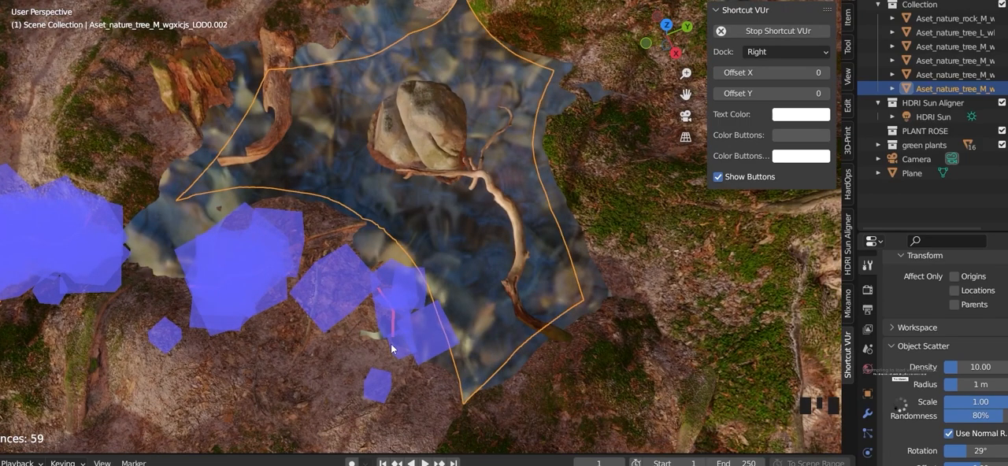
Step: Paint more fern scatter patches over the terrain's front slopes and along both sides of the pond
scroll(392, 351, down, 4)
shift+middle_drag(425, 354, 500, 283)
scroll(496, 284, up, 5)
scroll(496, 283, up, 3)
shift+middle_drag(390, 264, 342, 303)
mouse_move(293, 334)
mouse_down()
mouse_move(166, 274)
mouse_move(199, 276)
mouse_up()
scroll(199, 276, down, 5)
shift+middle_drag(306, 389, 303, 291)
mouse_move(303, 291)
mouse_down()
mouse_move(380, 400)
mouse_move(281, 367)
mouse_move(260, 431)
mouse_up()
shift+middle_drag(344, 355, 153, 373)
drag(603, 261, 593, 378)
shift+middle_drag(571, 338, 569, 275)
mouse_move(519, 364)
mouse_down()
mouse_move(545, 464)
mouse_move(735, 291)
mouse_up()
mouse_move(435, 306)
shift+middle_down()
mouse_move(472, 197)
mouse_move(515, 211)
mouse_move(475, 329)
mouse_move(465, 258)
shift+middle_up()
scroll(465, 258, down, 5)
key(KP_Decimal)
scroll(483, 199, up, 5)
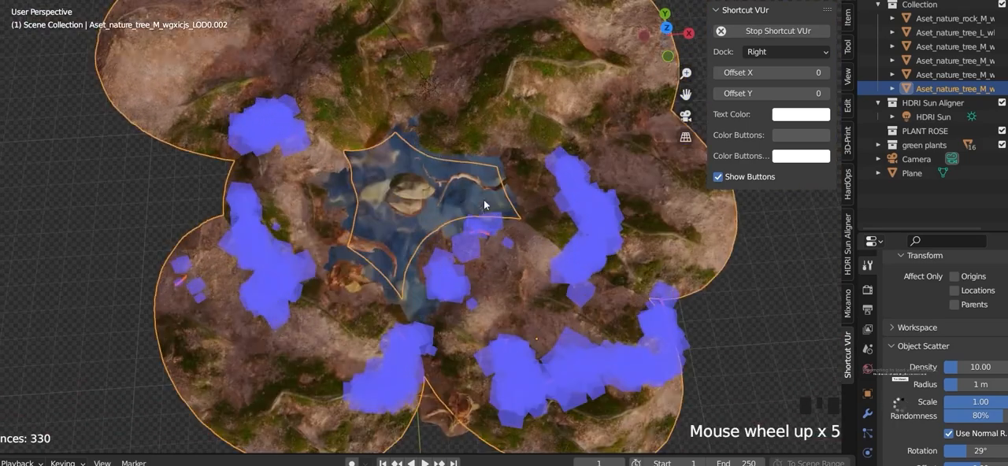
Step: Paint a scatter stroke along the mossy slope behind the pond
shift+middle_drag(483, 199, 410, 243)
scroll(411, 243, up, 5)
mouse_move(490, 203)
mouse_down()
mouse_move(585, 275)
mouse_move(342, 192)
mouse_up()
scroll(344, 231, down, 5)
middle_click(358, 236)
shift+scroll(374, 299, up, 6)
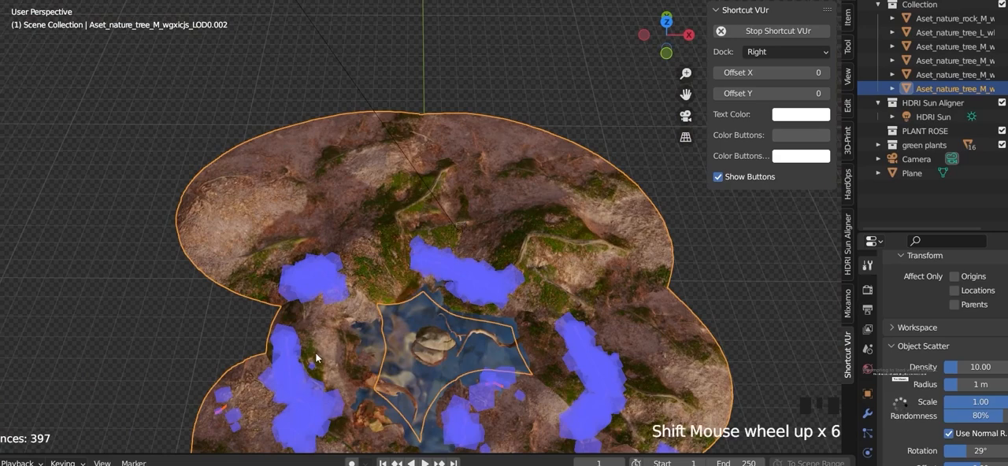
Step: Add short scatter strokes on the ground and water edge between the rear and side fern patches
scroll(429, 338, up, 7)
mouse_move(287, 417)
shift+middle_down()
mouse_move(311, 329)
mouse_move(396, 202)
shift+middle_up()
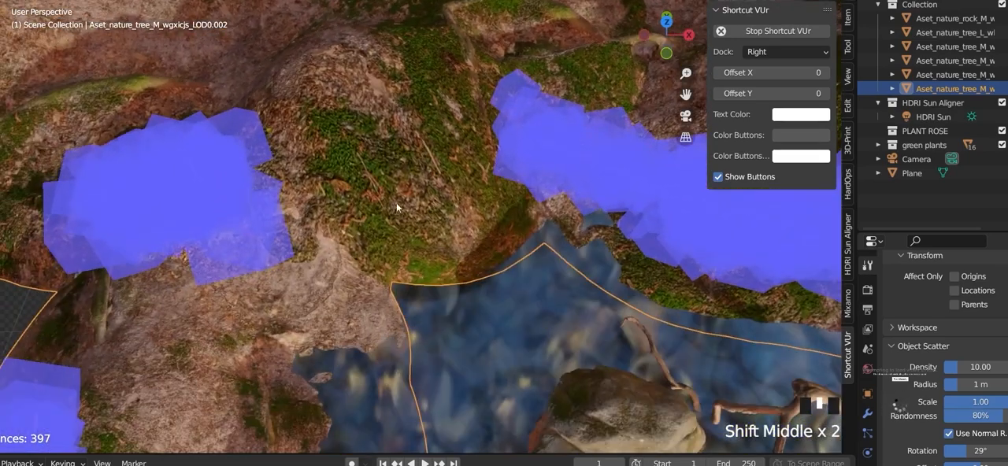
drag(376, 313, 384, 331)
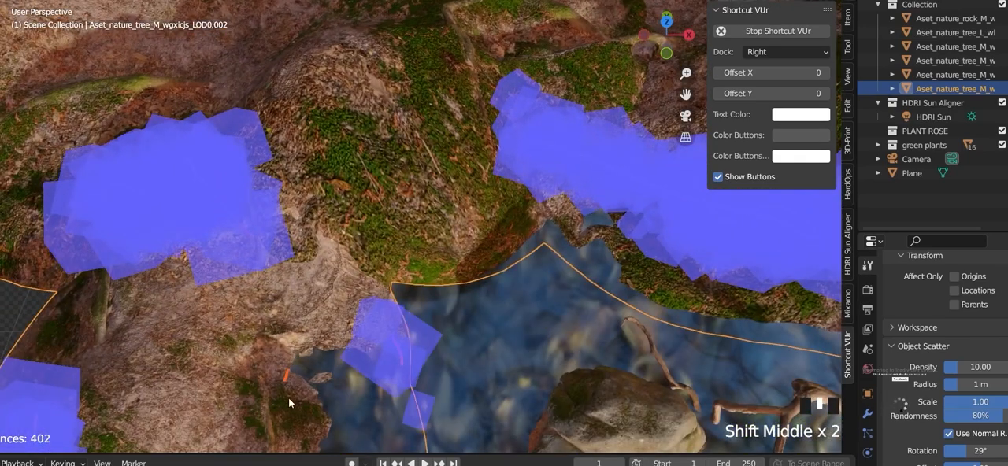
drag(288, 398, 300, 431)
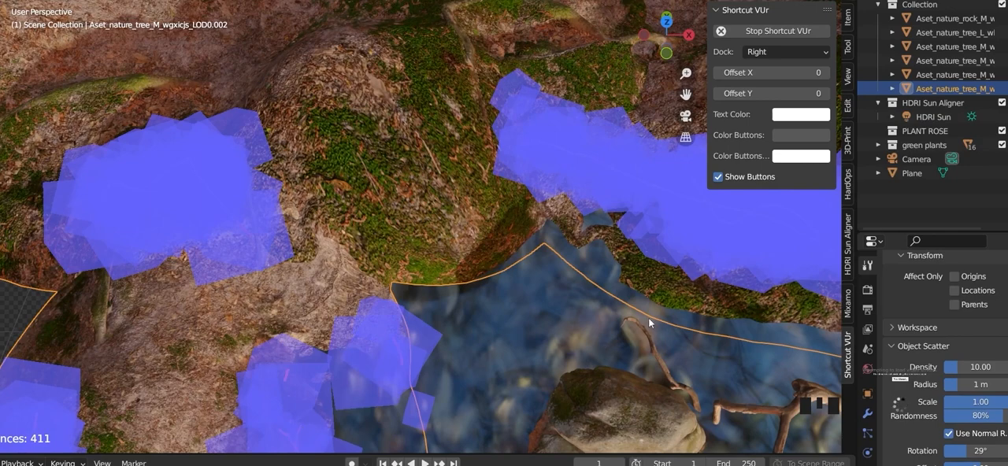
drag(502, 266, 511, 292)
Step: Check the painted patches through the camera, confirm the scatter, and return to the camera view
scroll(508, 300, down, 4)
mouse_move(506, 304)
shift+middle_down()
mouse_move(440, 244)
mouse_move(508, 234)
mouse_move(450, 184)
shift+middle_up()
key(KP_0)
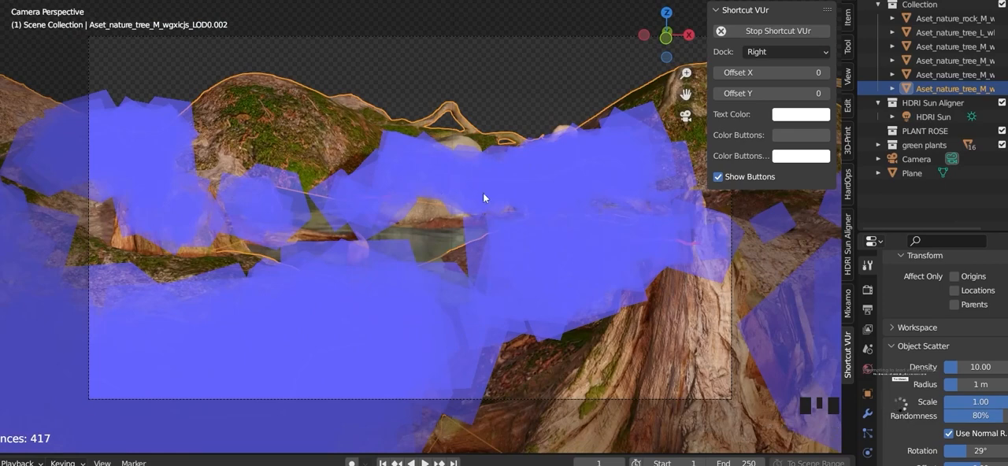
middle_drag(483, 198, 509, 228)
scroll(496, 178, down, 8)
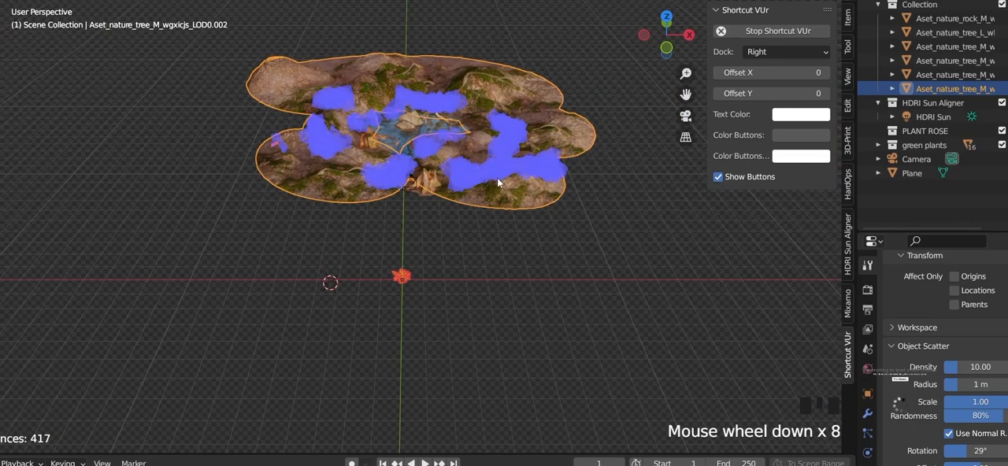
scroll(496, 180, up, 6)
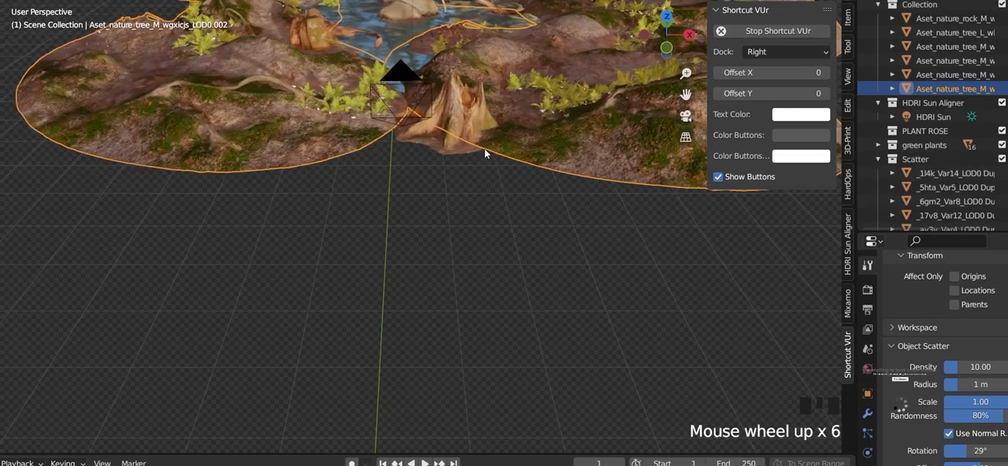
key(KP_0)
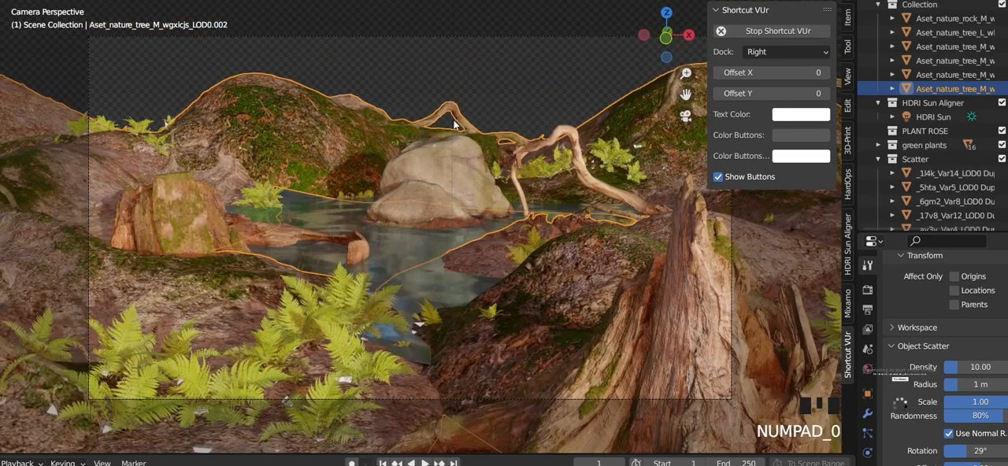
Step: Select the camera and examine the pond rock, water and scattered ferns up close in the camera view
click(465, 40)
scroll(477, 79, up, 5)
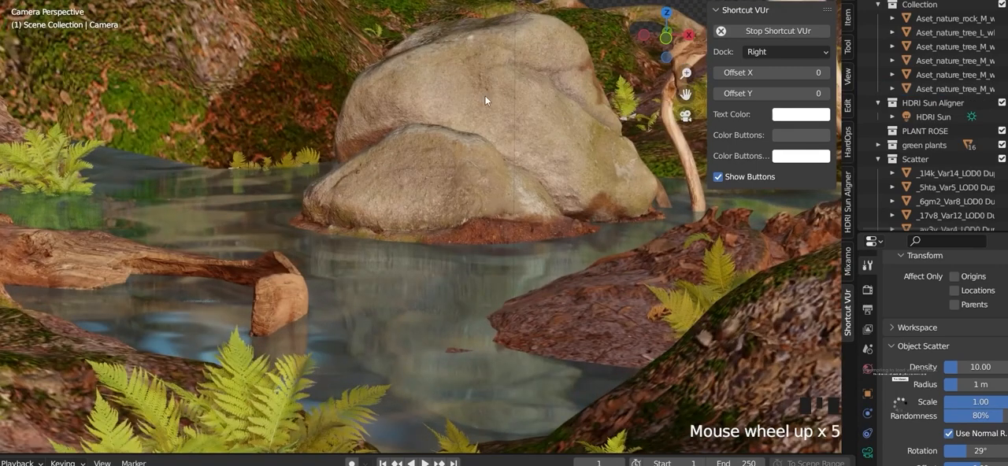
scroll(484, 98, up, 5)
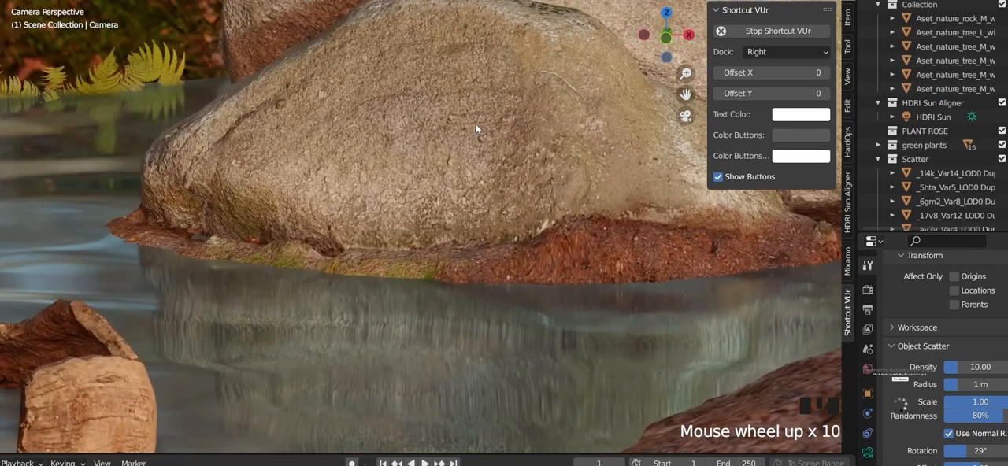
scroll(475, 124, down, 6)
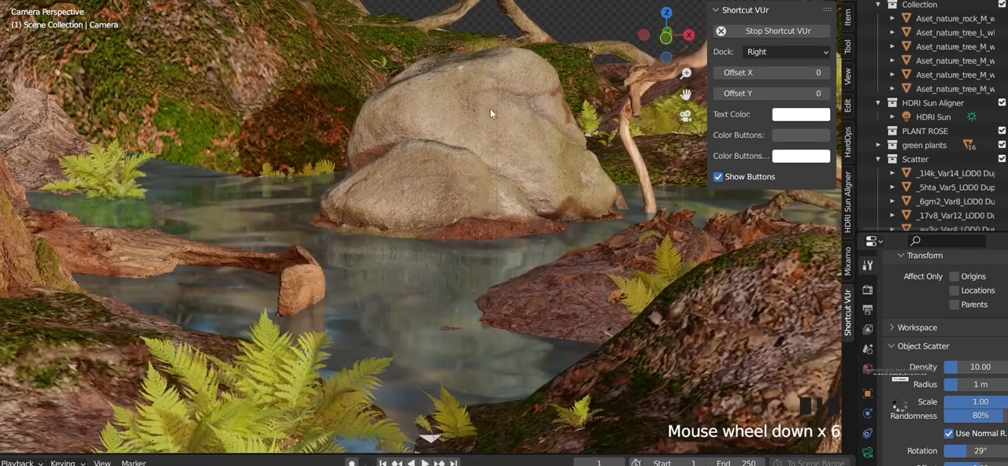
shift+middle_drag(490, 113, 500, 182)
scroll(497, 182, down, 6)
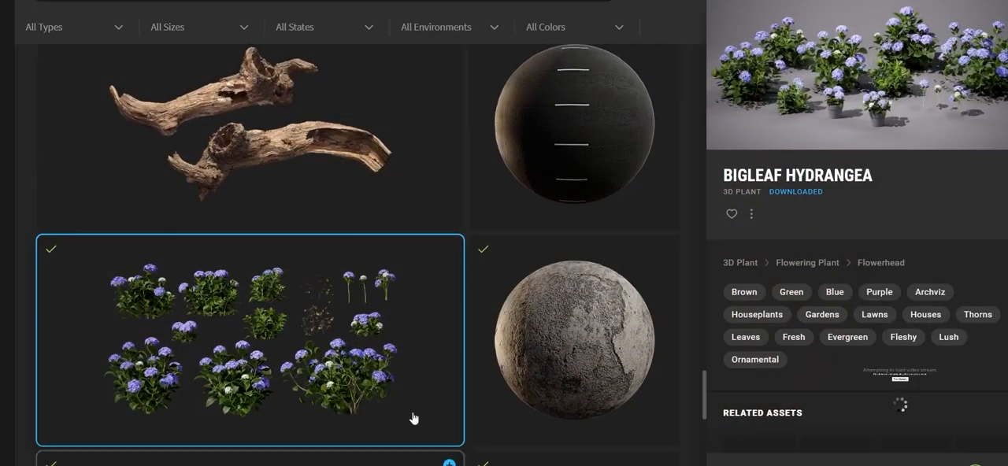
Step: Switch to Quixel Bridge and browse the downloaded Megascans assets for flowering plants
scroll(336, 299, down, 5)
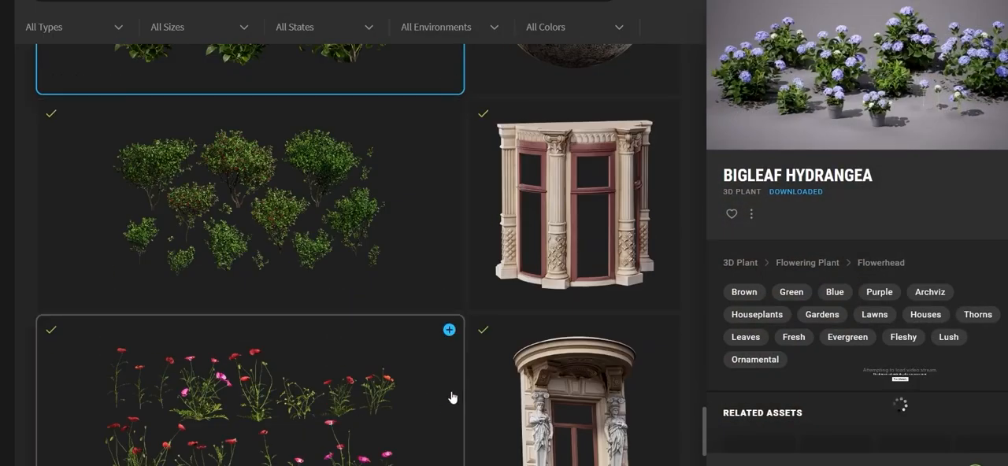
scroll(453, 397, down, 4)
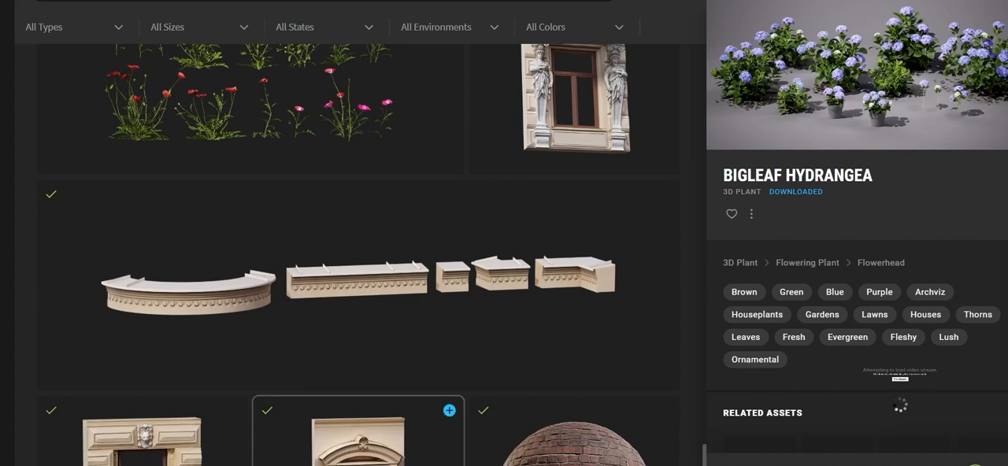
mouse_move(427, 465)
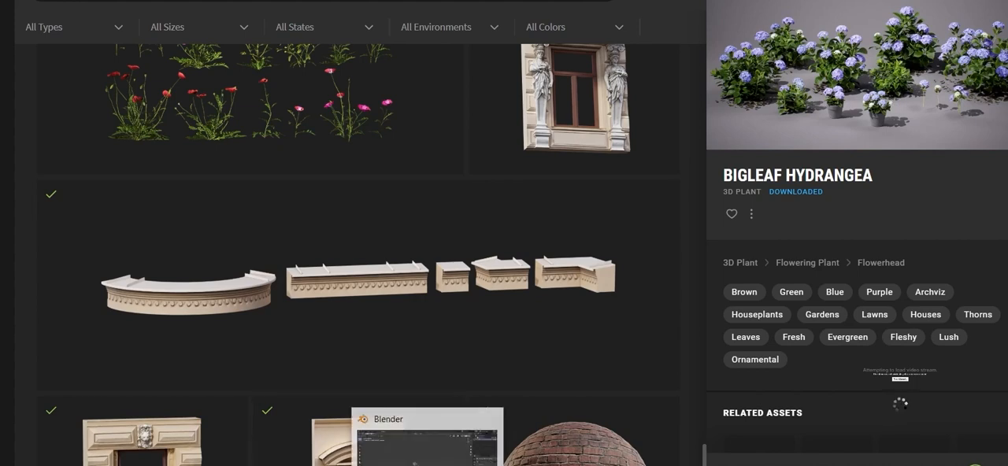